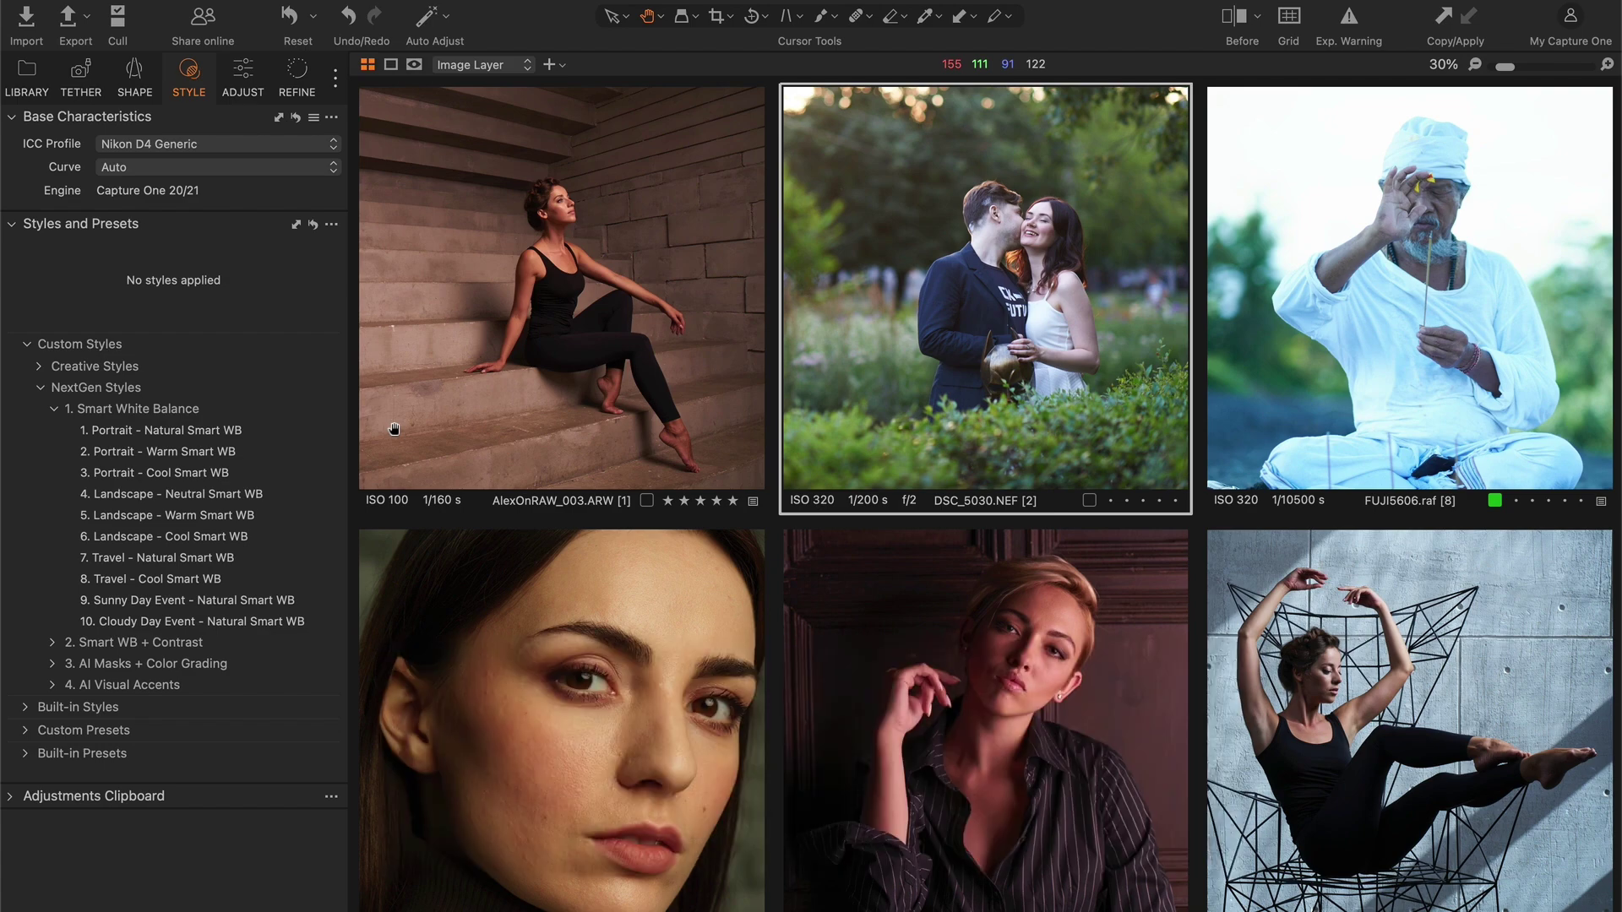
Apply the Portrait - Natural Smart WB style to the DSC_9013.NEF portrait
{"action": "left_click", "coordinate": [313, 431]}
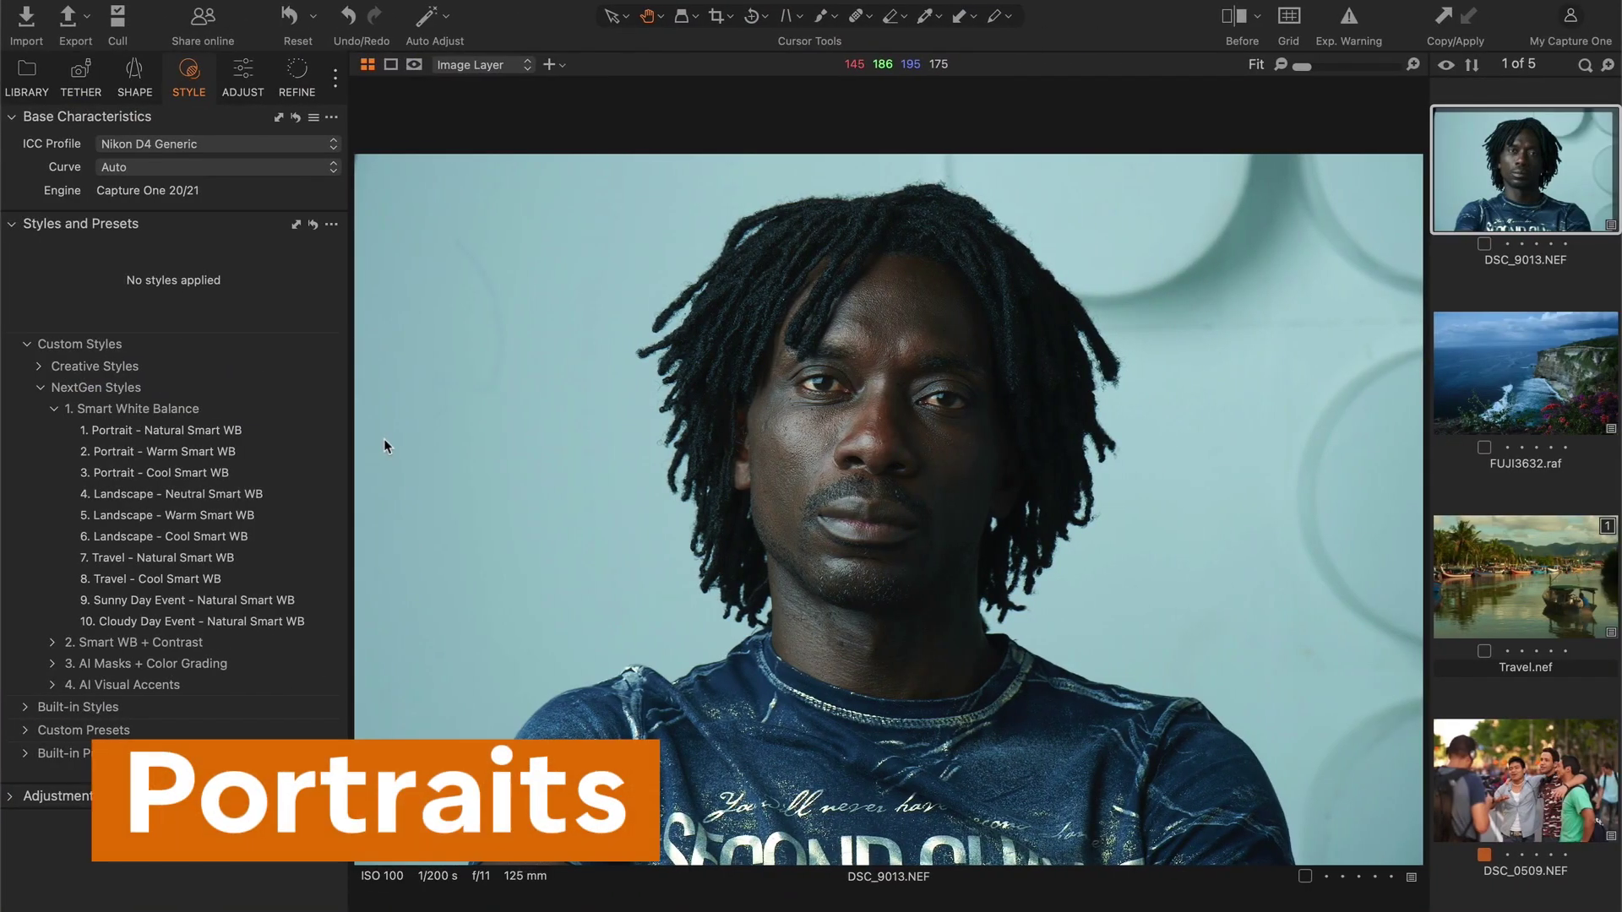
Apply Smart WB styles: Portrait Natural, Landscape Cool, Travel Natural and Sunny Day Event Natural
{"action": "left_click", "coordinate": [289, 430]}
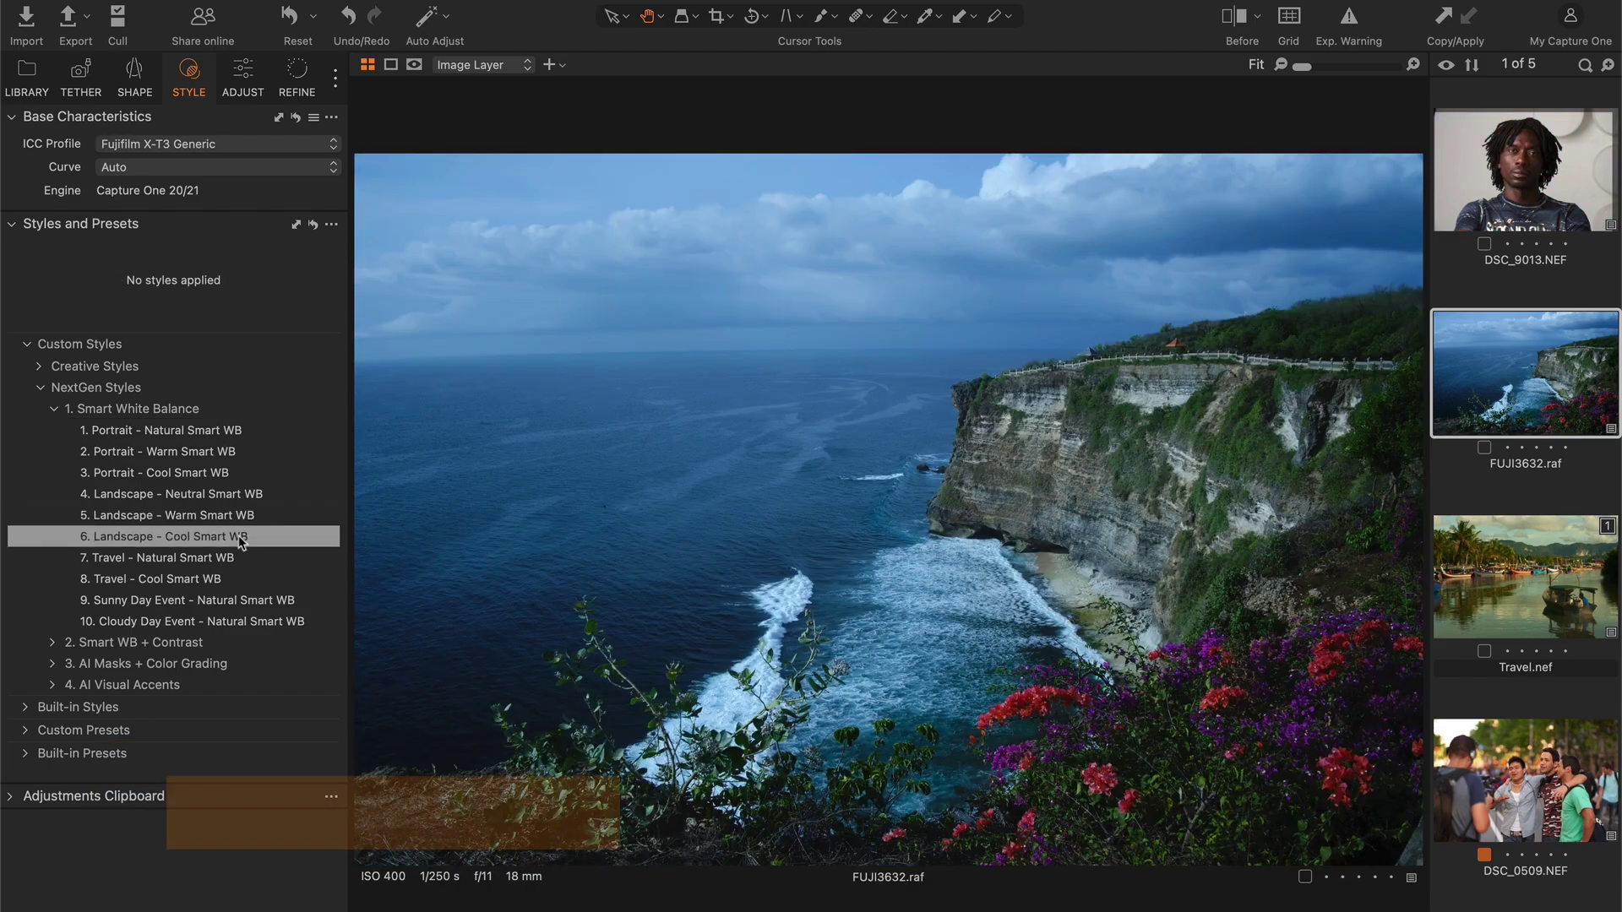
{"action": "left_click", "coordinate": [241, 536]}
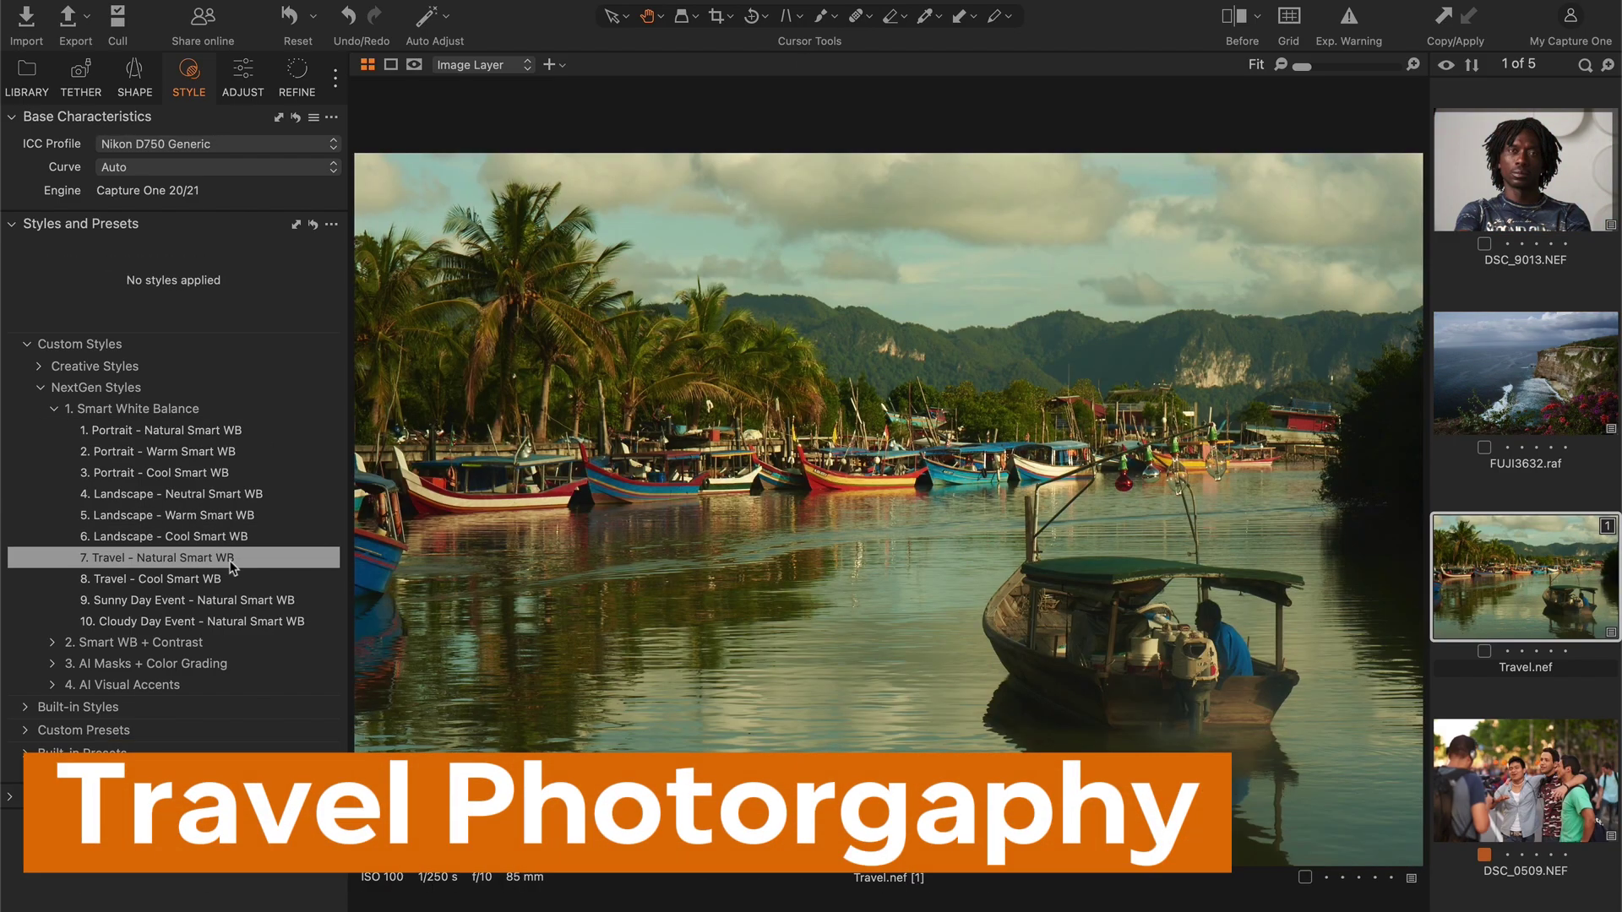
{"action": "left_click", "coordinate": [232, 560]}
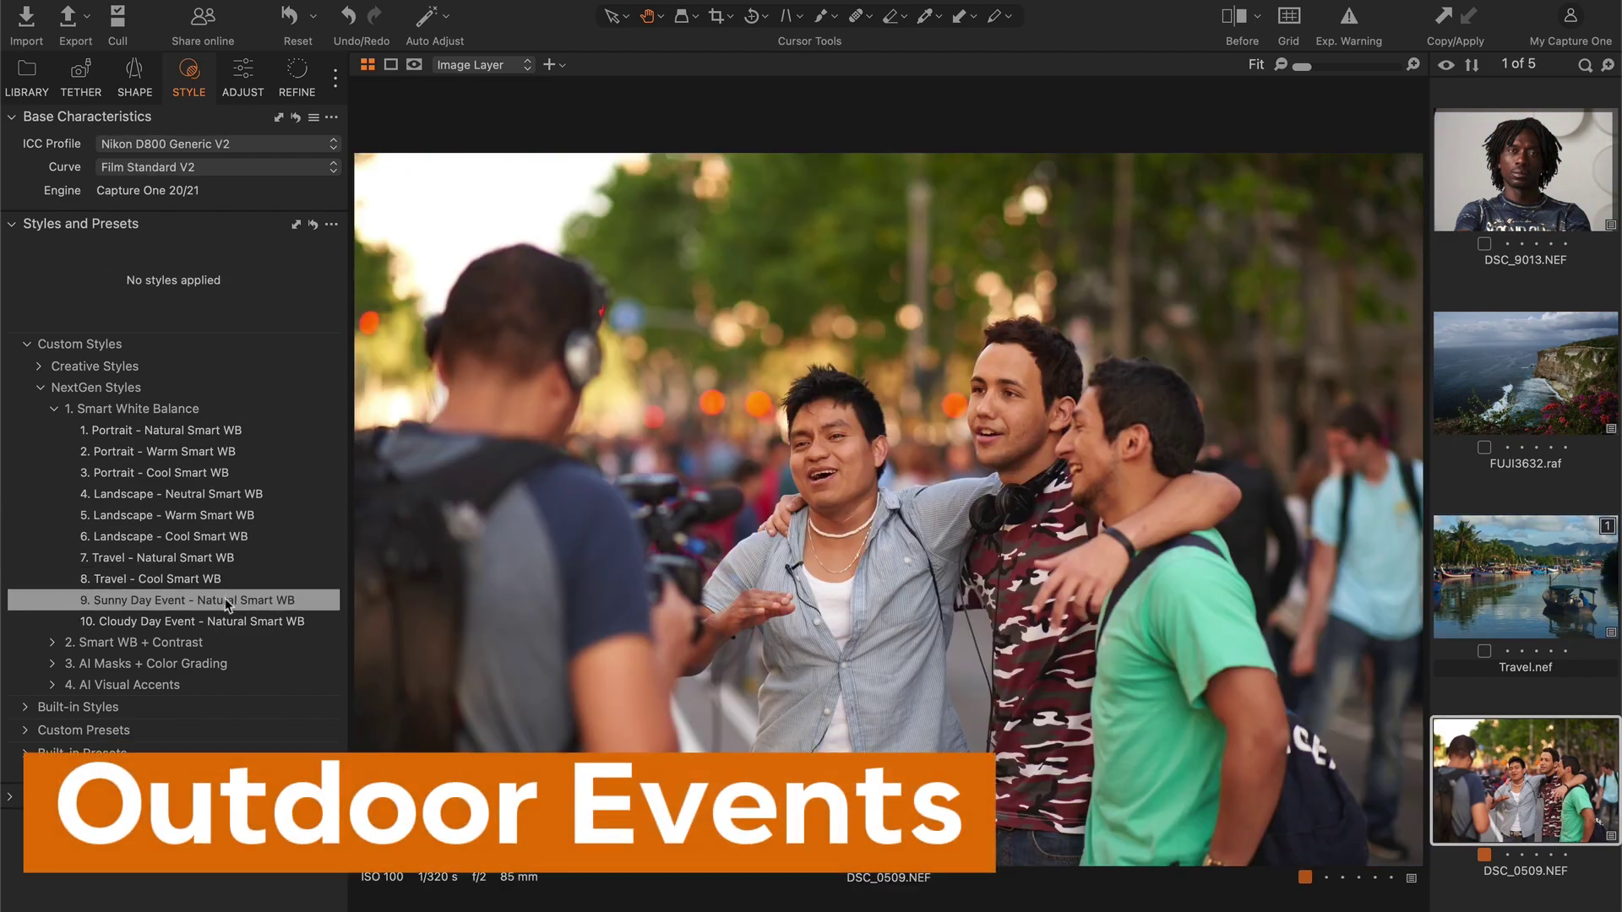
{"action": "left_click", "coordinate": [227, 600]}
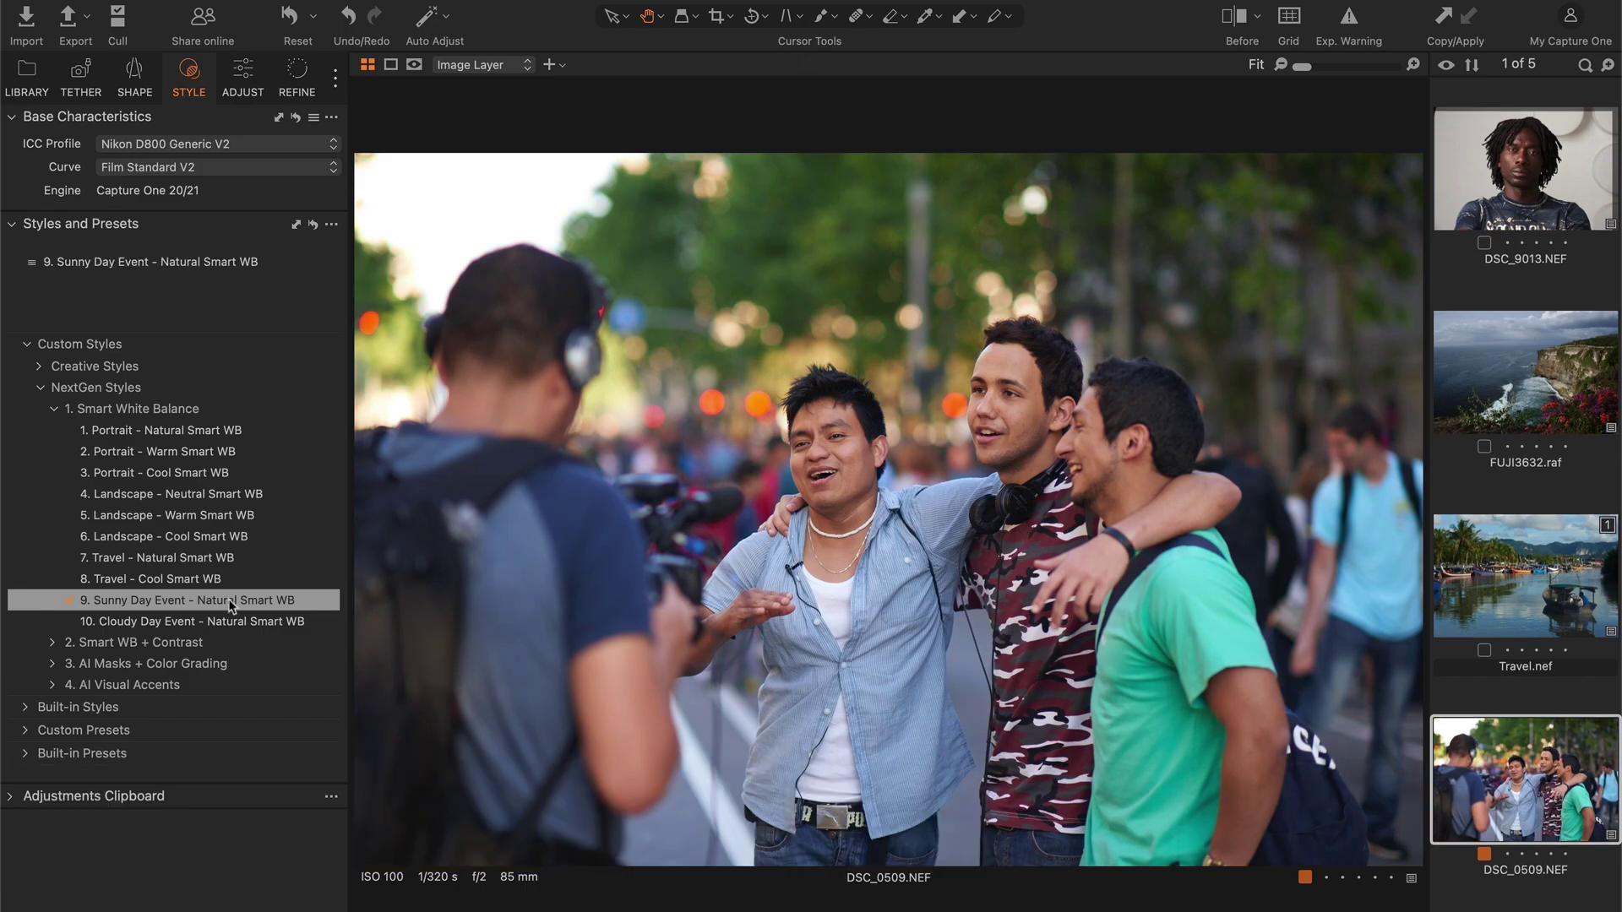
{"action": "scroll", "coordinate": [1573, 615], "scroll_direction": "down", "scroll_amount": 3}
Turn on Stack Styles and give the river photo Landscape - Neutral Smart WB
{"action": "left_click", "coordinate": [1525, 853]}
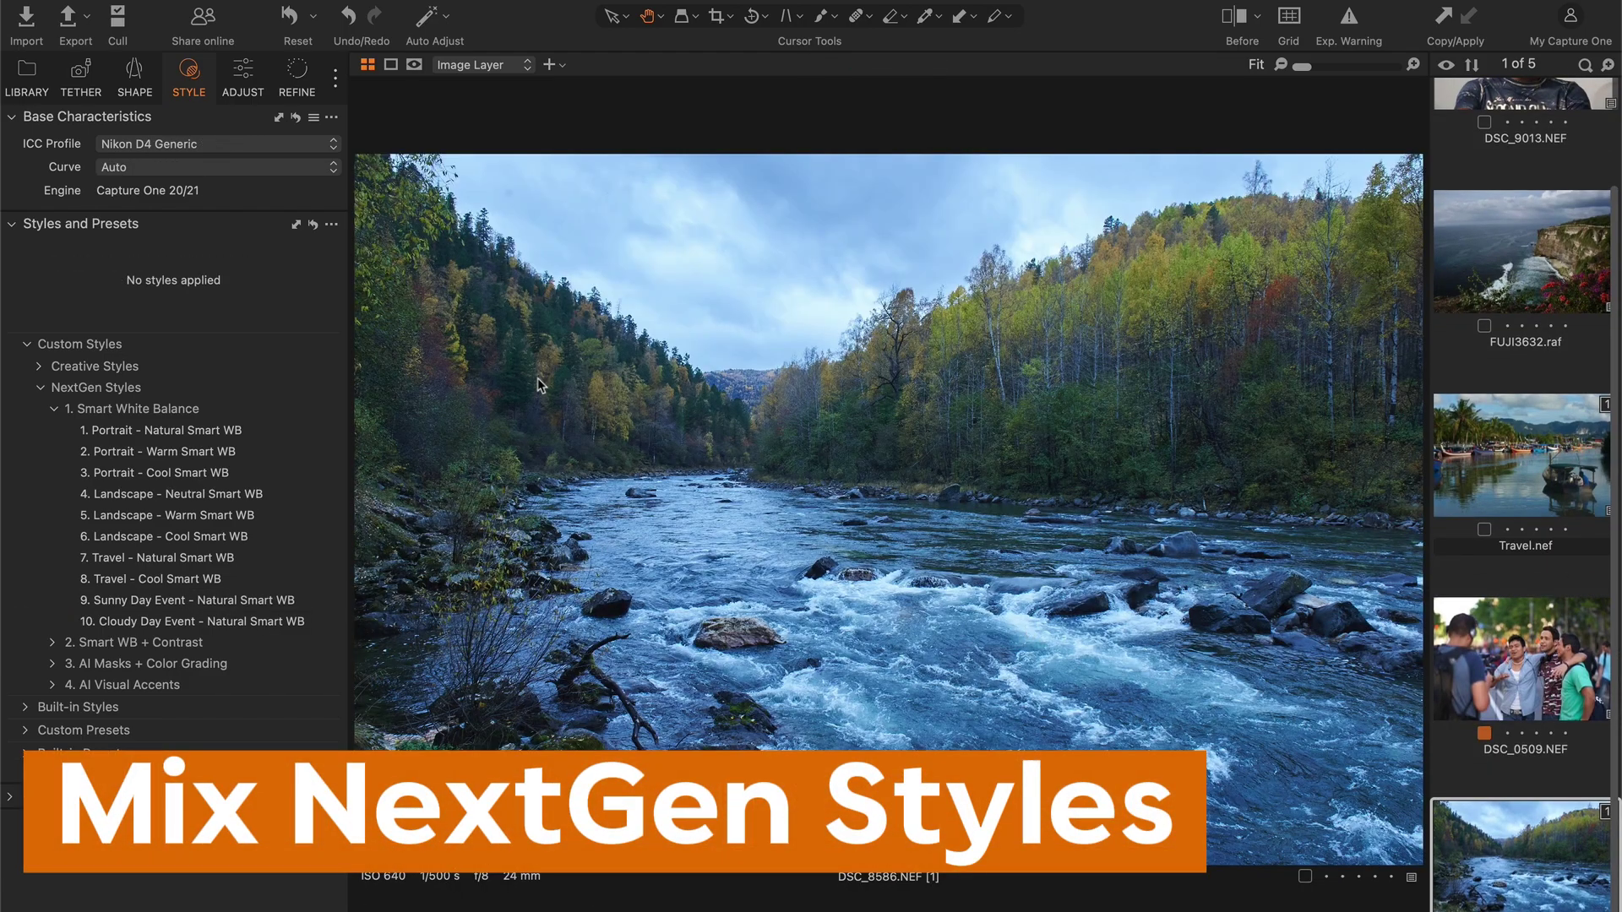
{"action": "left_click", "coordinate": [331, 225]}
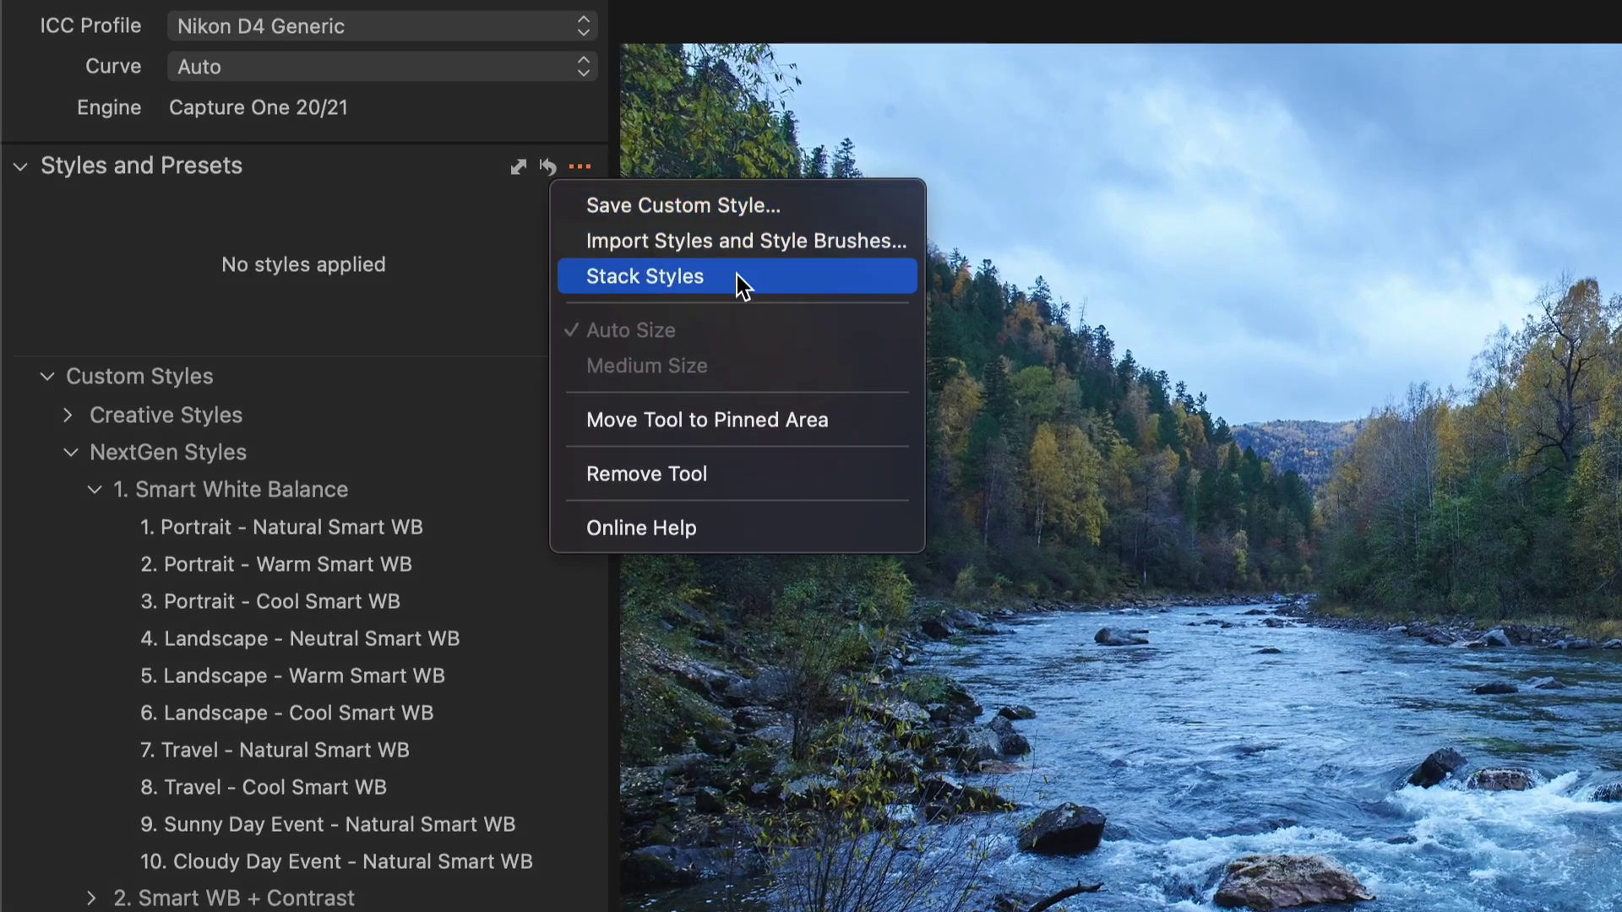
{"action": "left_click", "coordinate": [738, 282]}
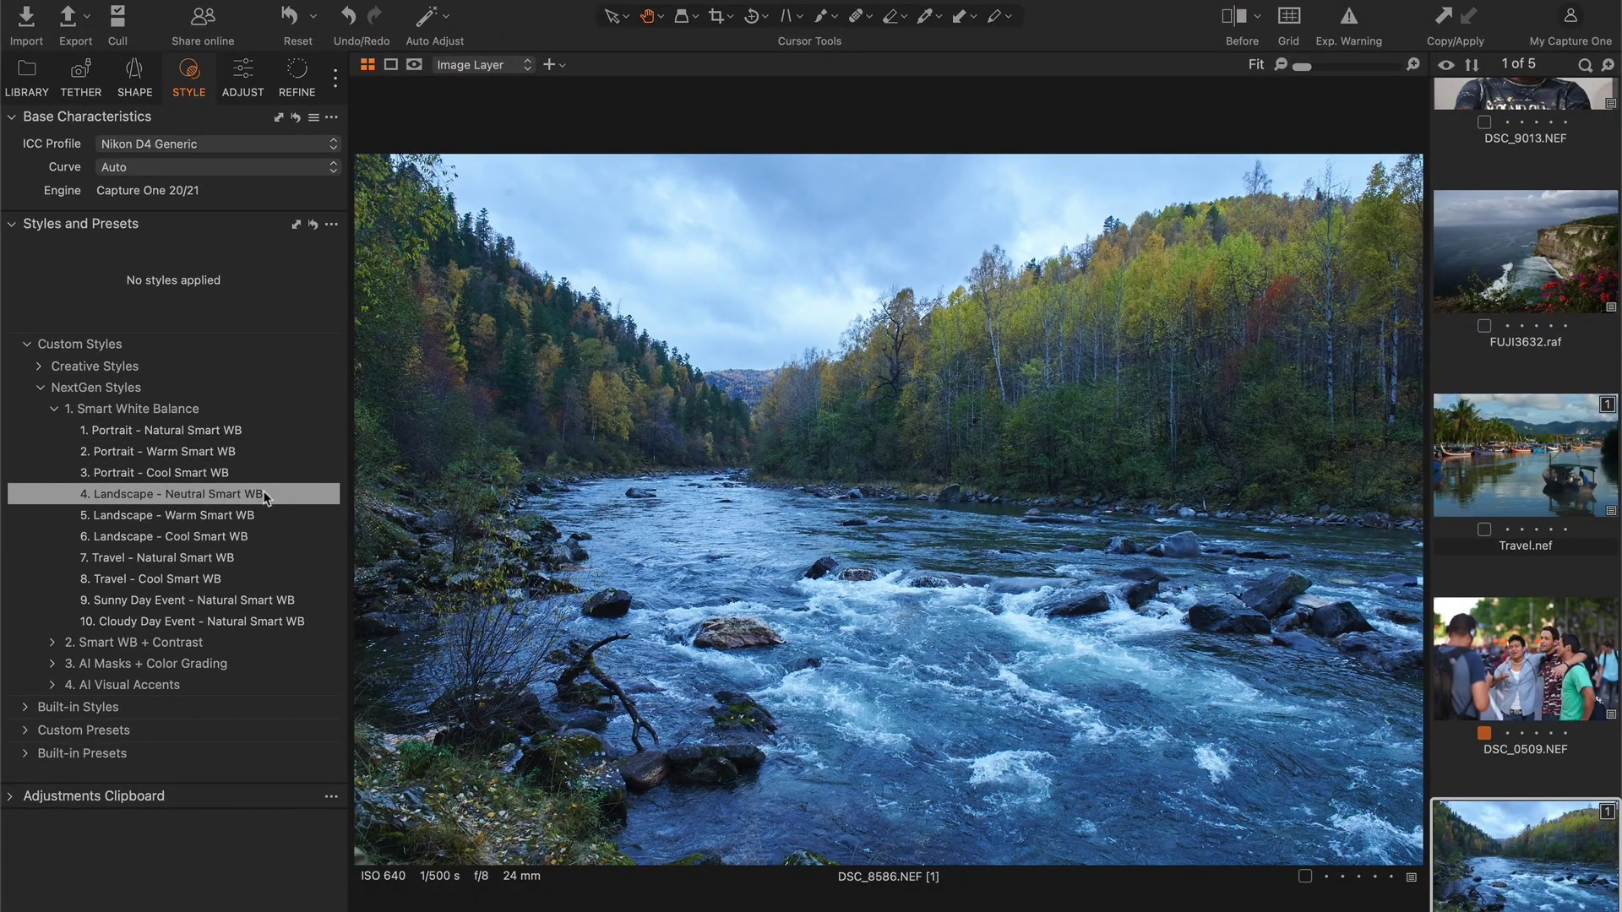
{"action": "left_click", "coordinate": [264, 495]}
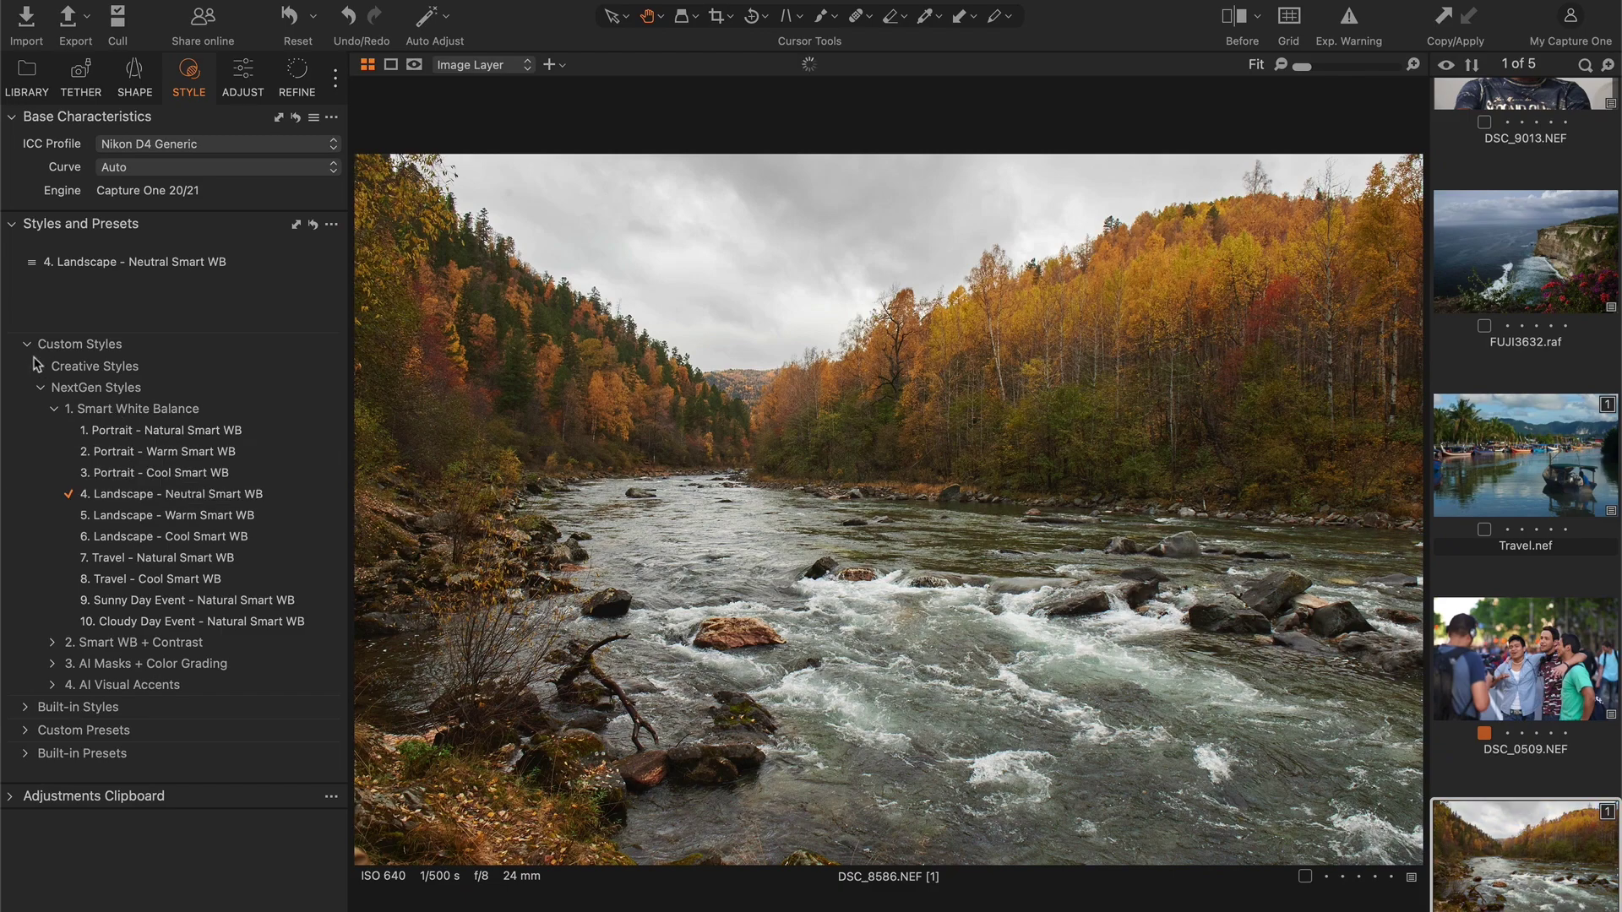
Expand Creative Styles and try the 04 Tea Green style on the river photo
{"action": "left_click", "coordinate": [39, 366]}
{"action": "left_click", "coordinate": [71, 449]}
{"action": "scroll", "coordinate": [70, 450], "scroll_direction": "down", "scroll_amount": 5}
{"action": "scroll", "coordinate": [70, 451], "scroll_direction": "down", "scroll_amount": 2}
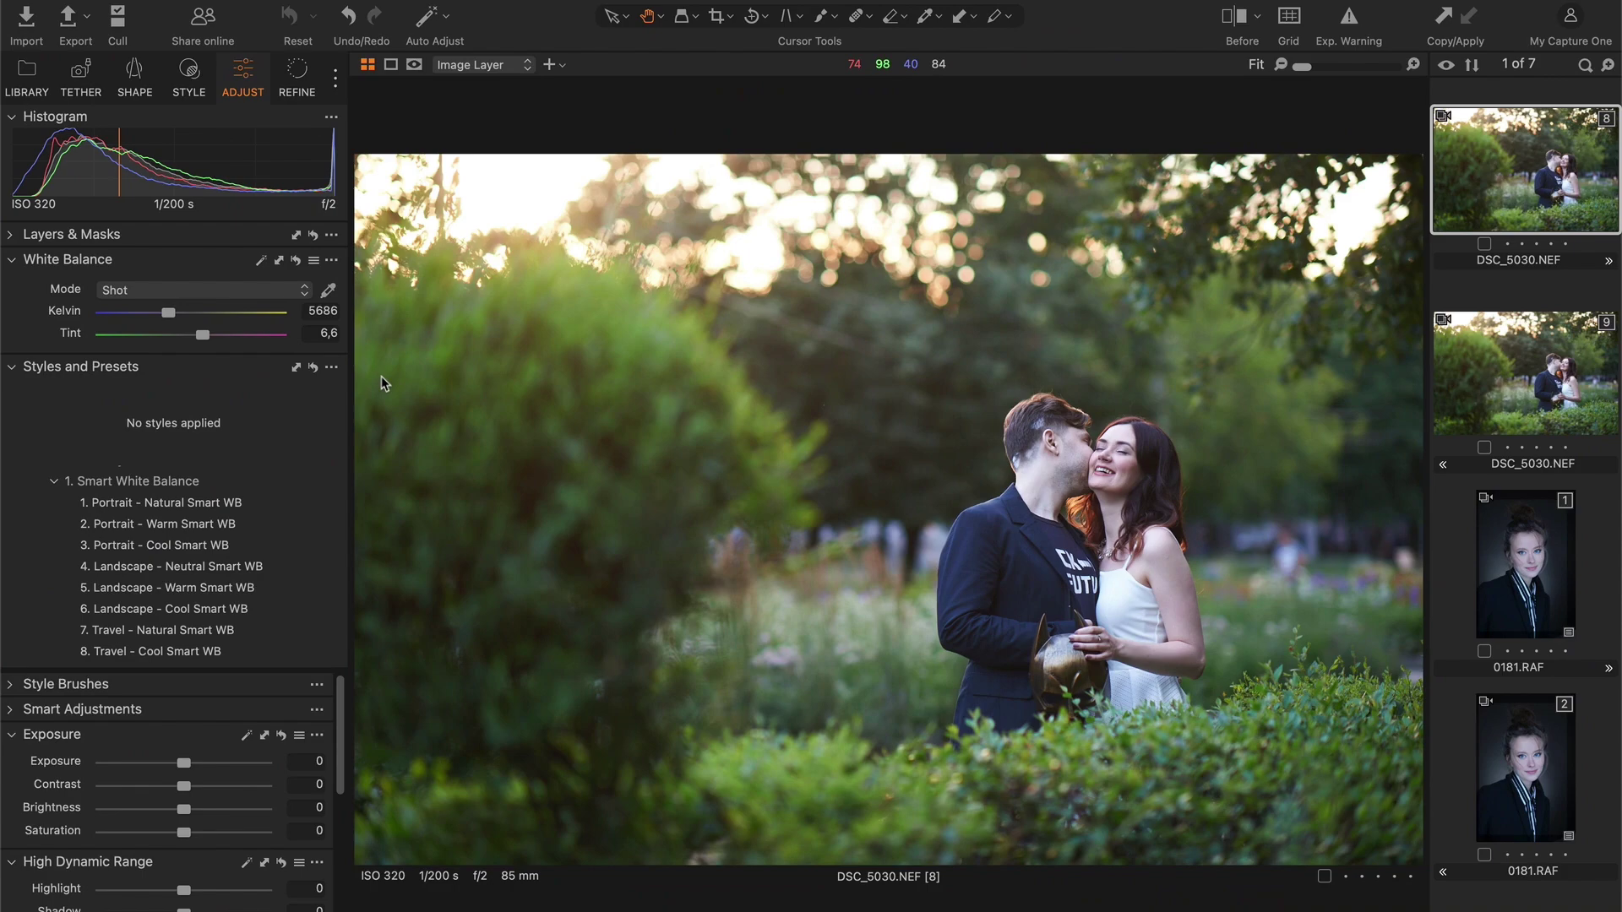
Auto white balance couple variant 8 and apply Portrait - Natural Smart WB to variant 9
{"action": "left_click", "coordinate": [261, 260]}
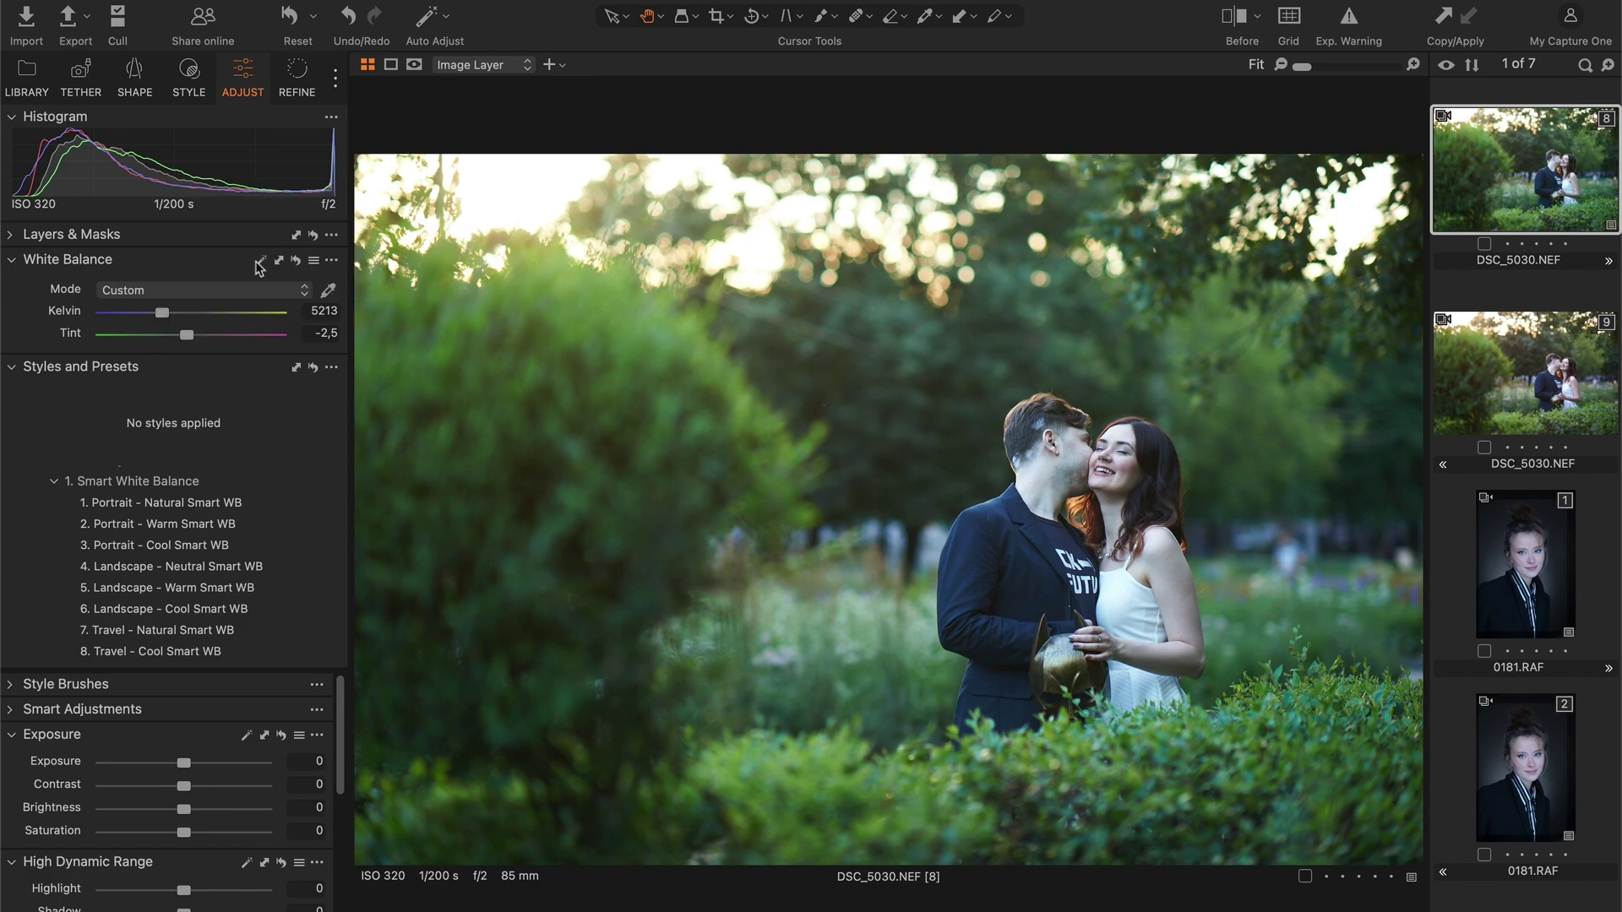
{"action": "key", "text": "Down"}
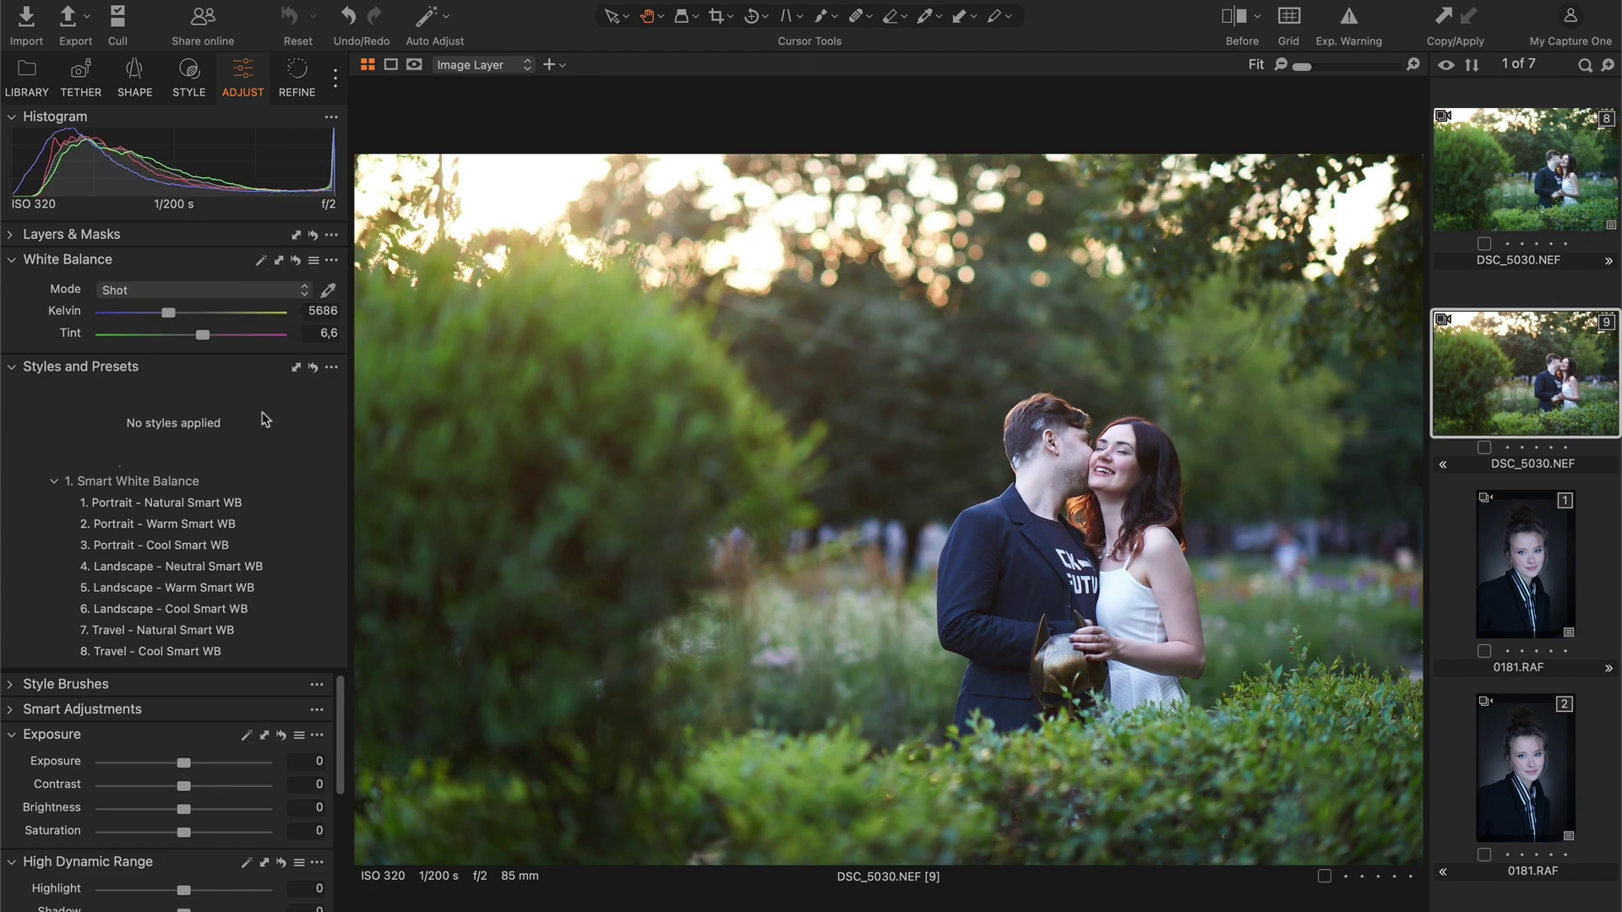
{"action": "left_click", "coordinate": [193, 504]}
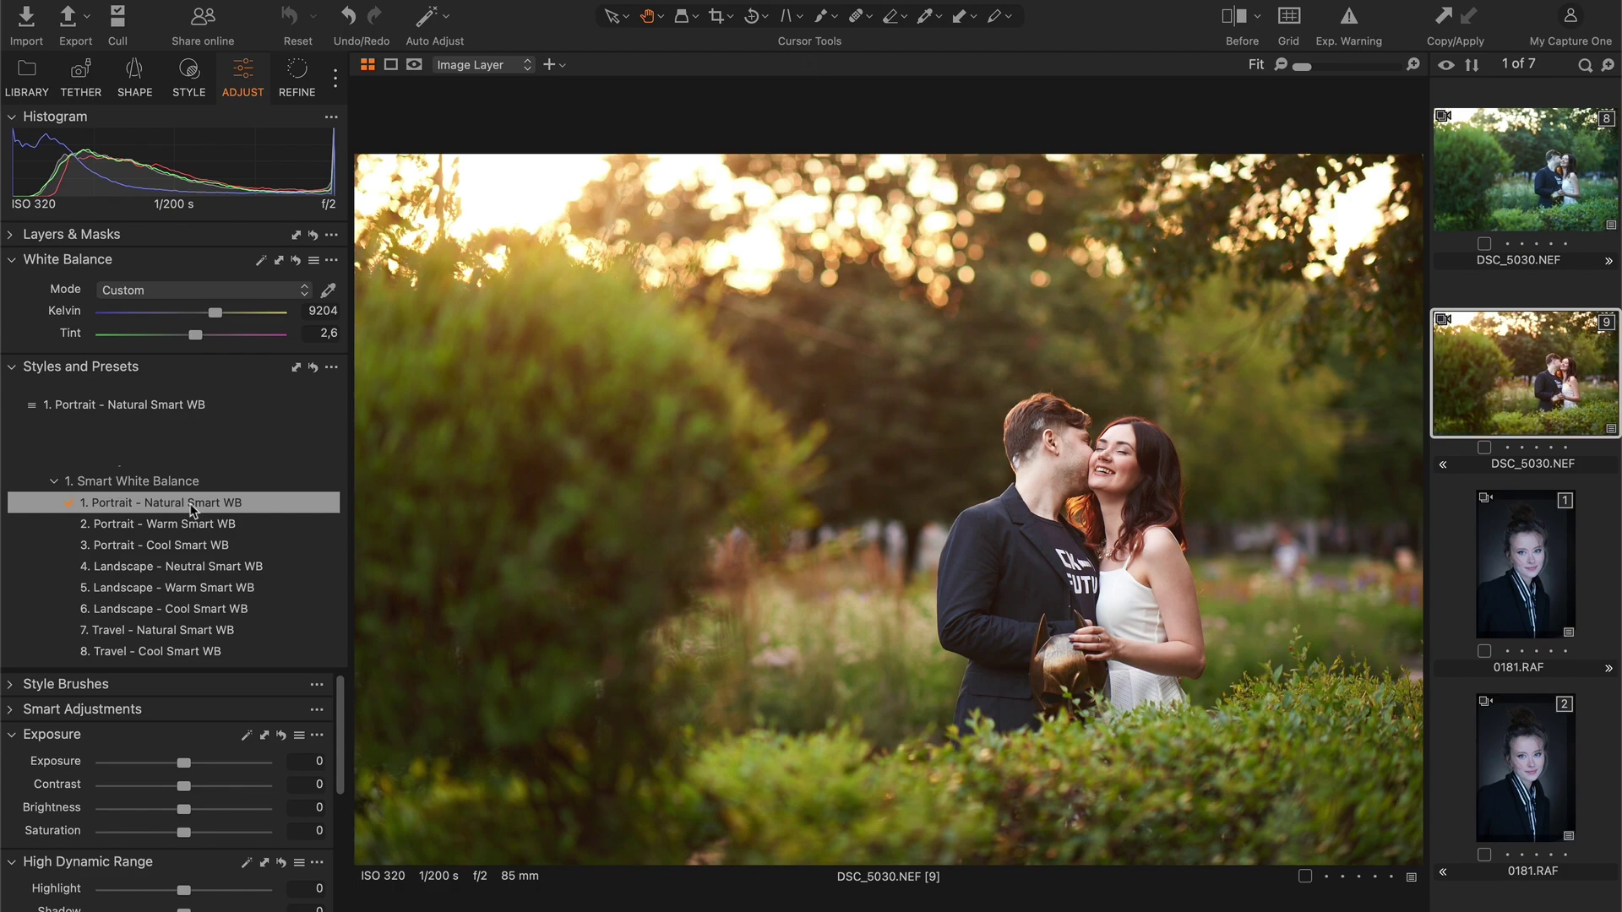
Compare the auto-balanced variant 8 against the styled variant 9 at 9204 K
{"action": "key", "text": "Up"}
{"action": "key", "text": "Down"}
{"action": "key", "text": "Up"}
{"action": "key", "text": "Down"}
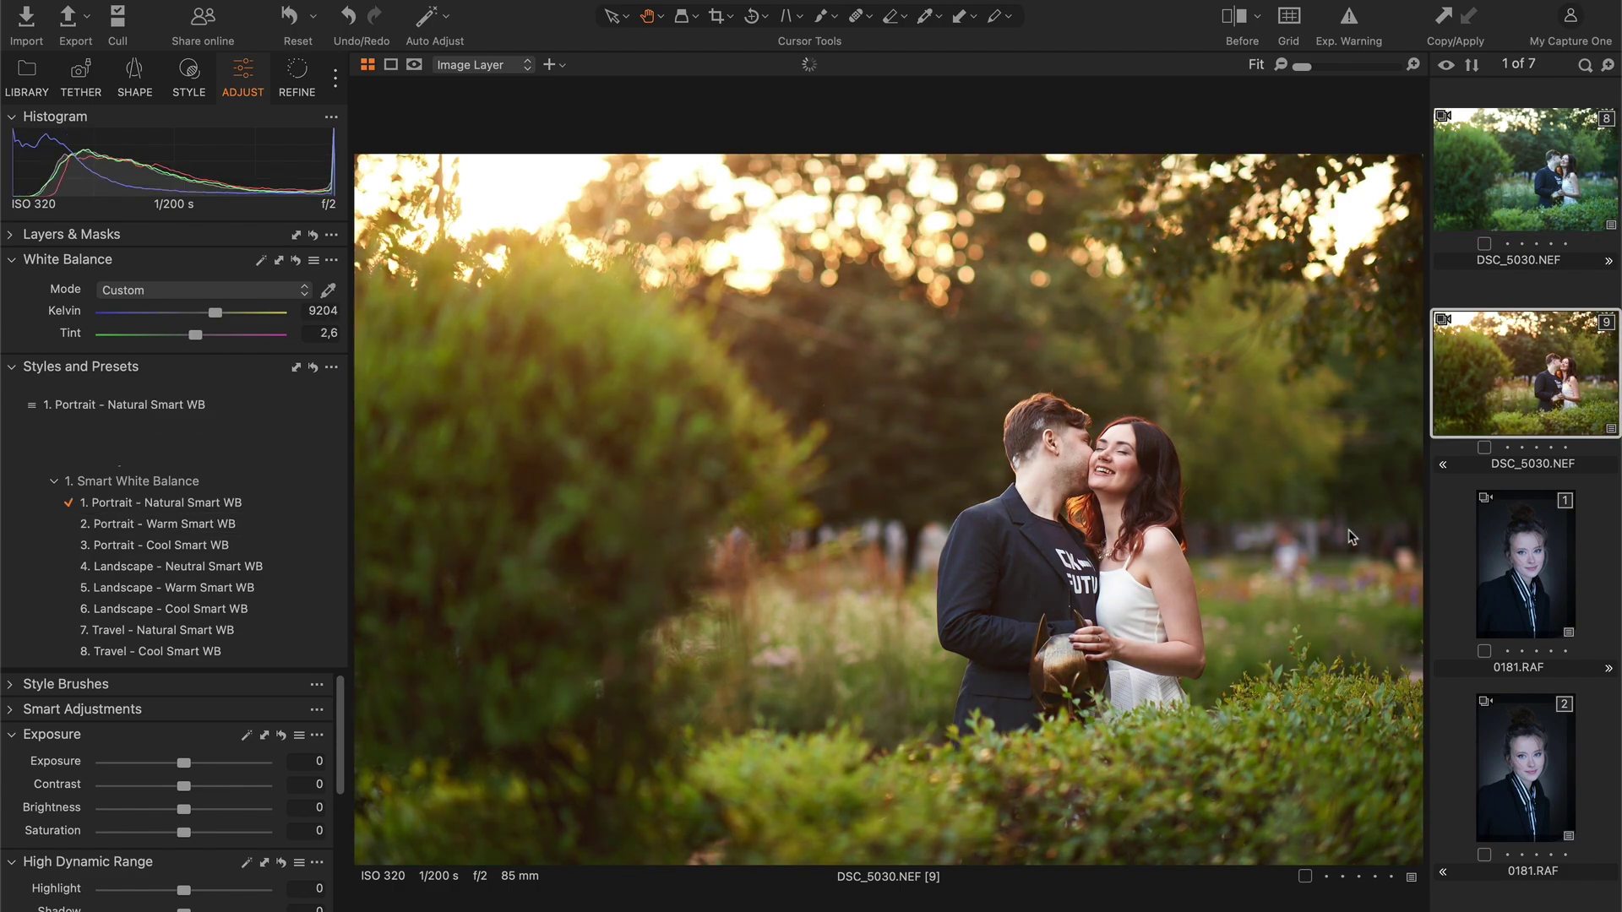
Auto white balance the first 0181.RAF variant and apply Portrait - Cool Smart WB to the second
{"action": "left_click", "coordinate": [1525, 542]}
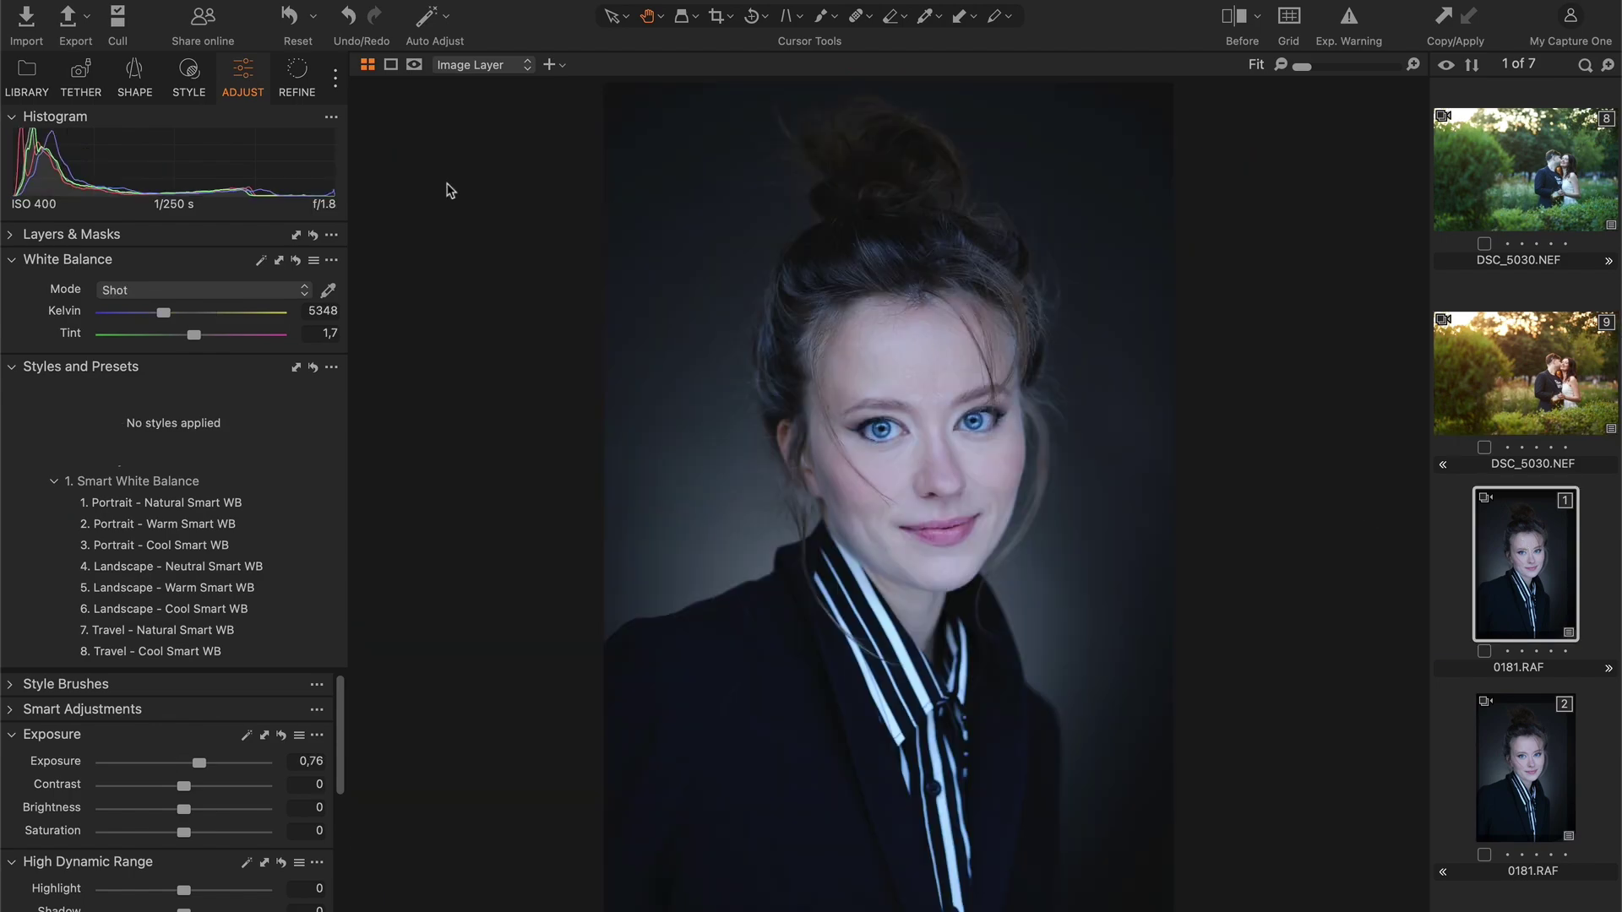
{"action": "left_click", "coordinate": [262, 261]}
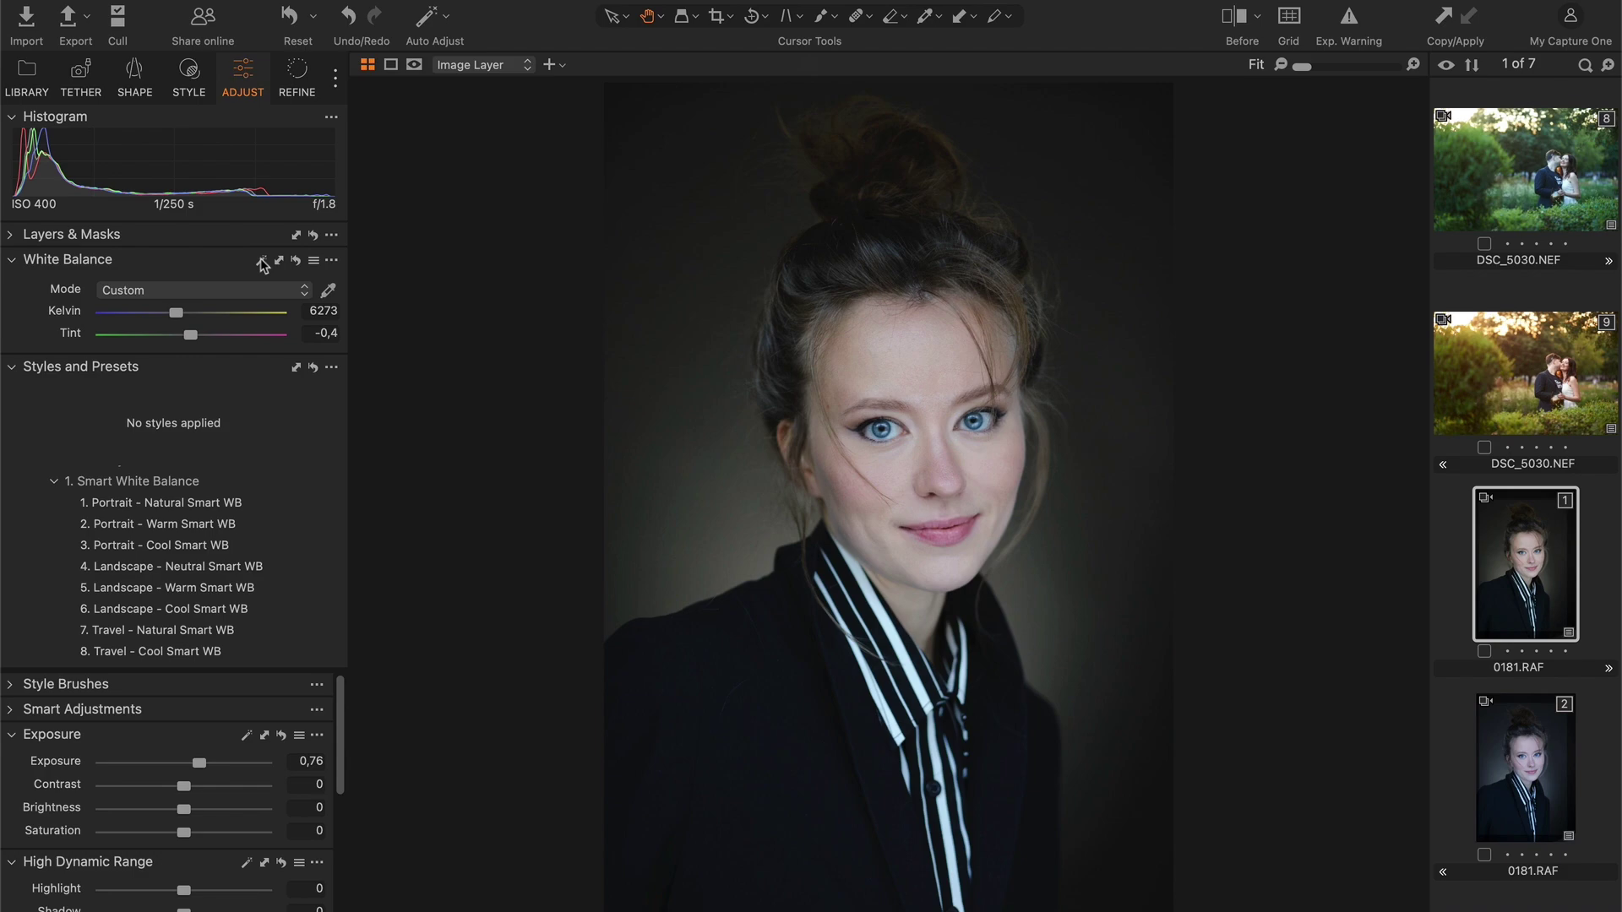
{"action": "key", "text": "Down"}
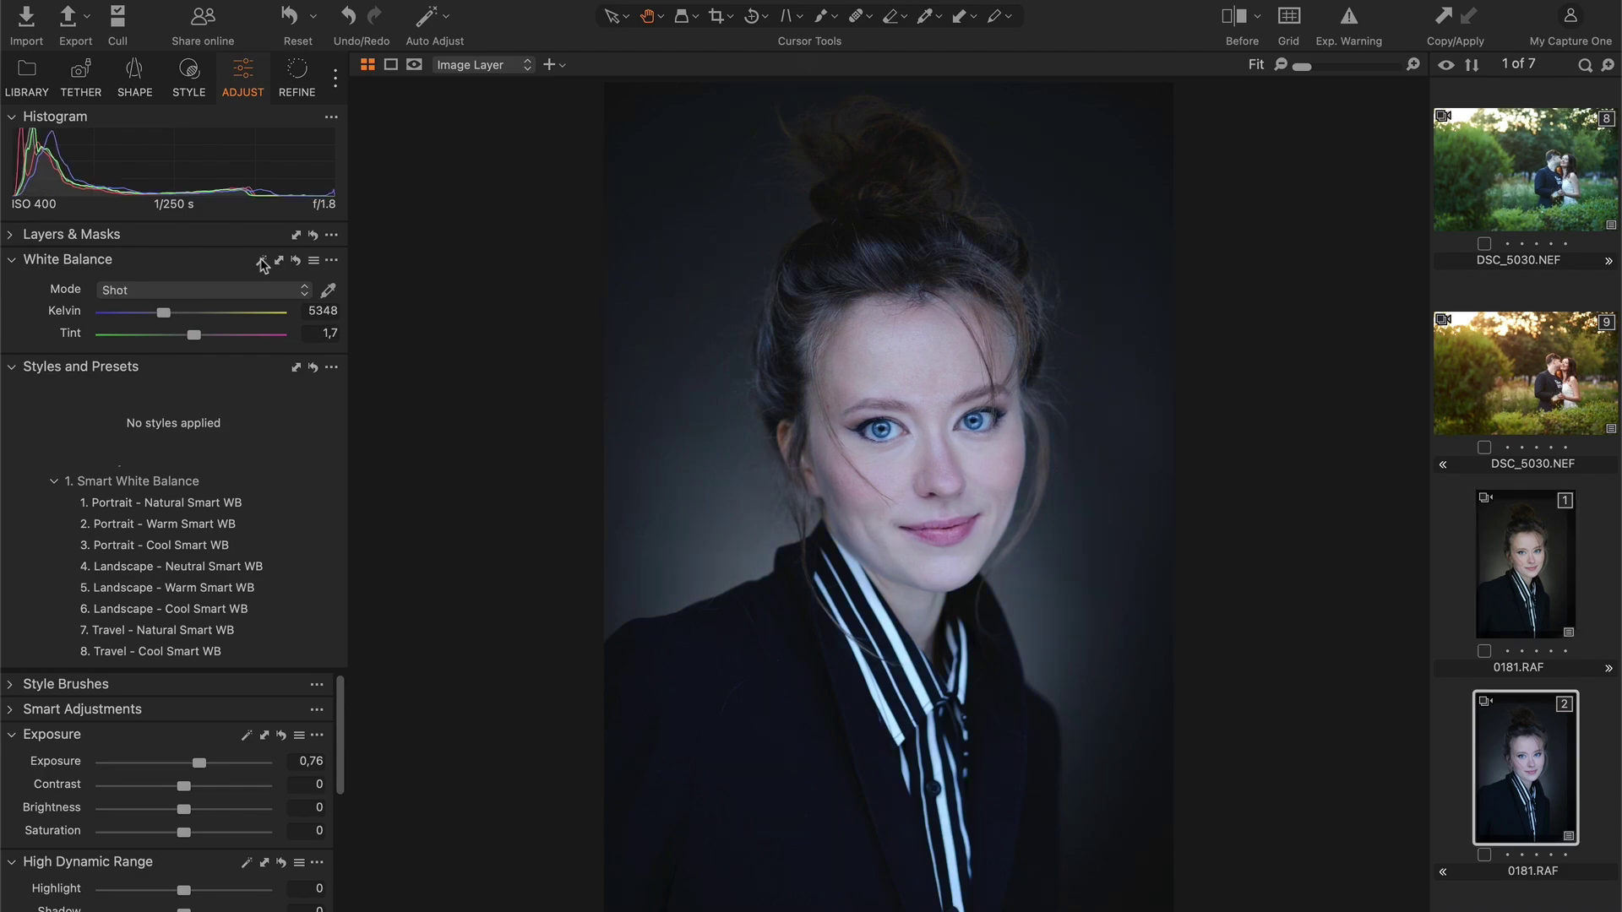
{"action": "left_click", "coordinate": [249, 554]}
Compare the 0181.RAF variants at 6273 K and 7390 K
{"action": "key", "text": "Up"}
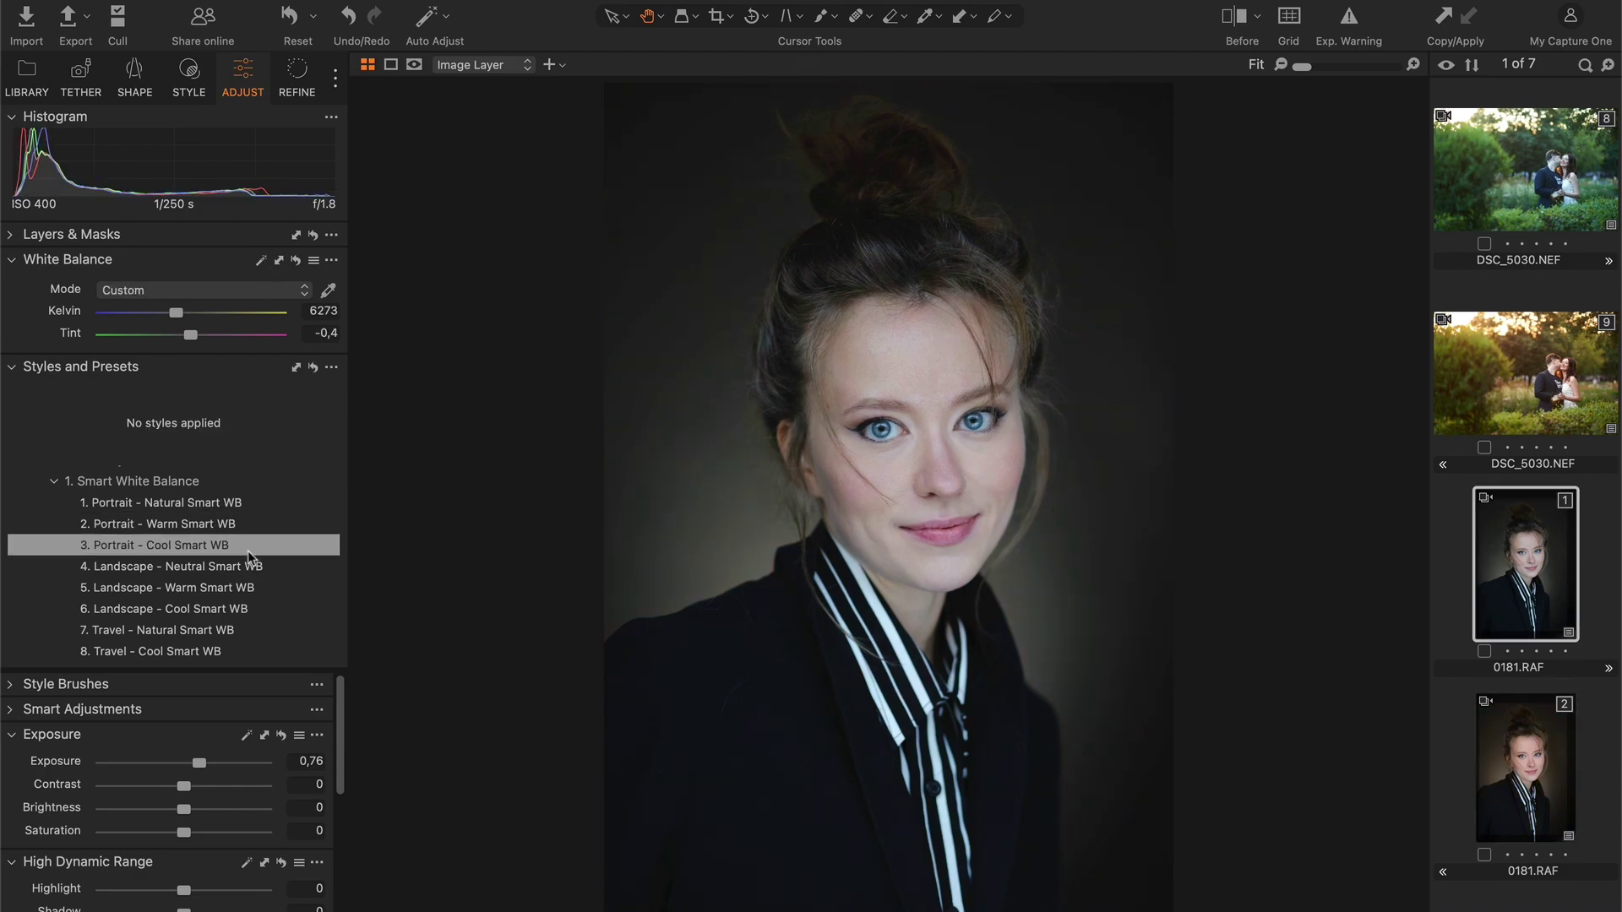
{"action": "key", "text": "Down"}
{"action": "key", "text": "Up"}
{"action": "key", "text": "Down"}
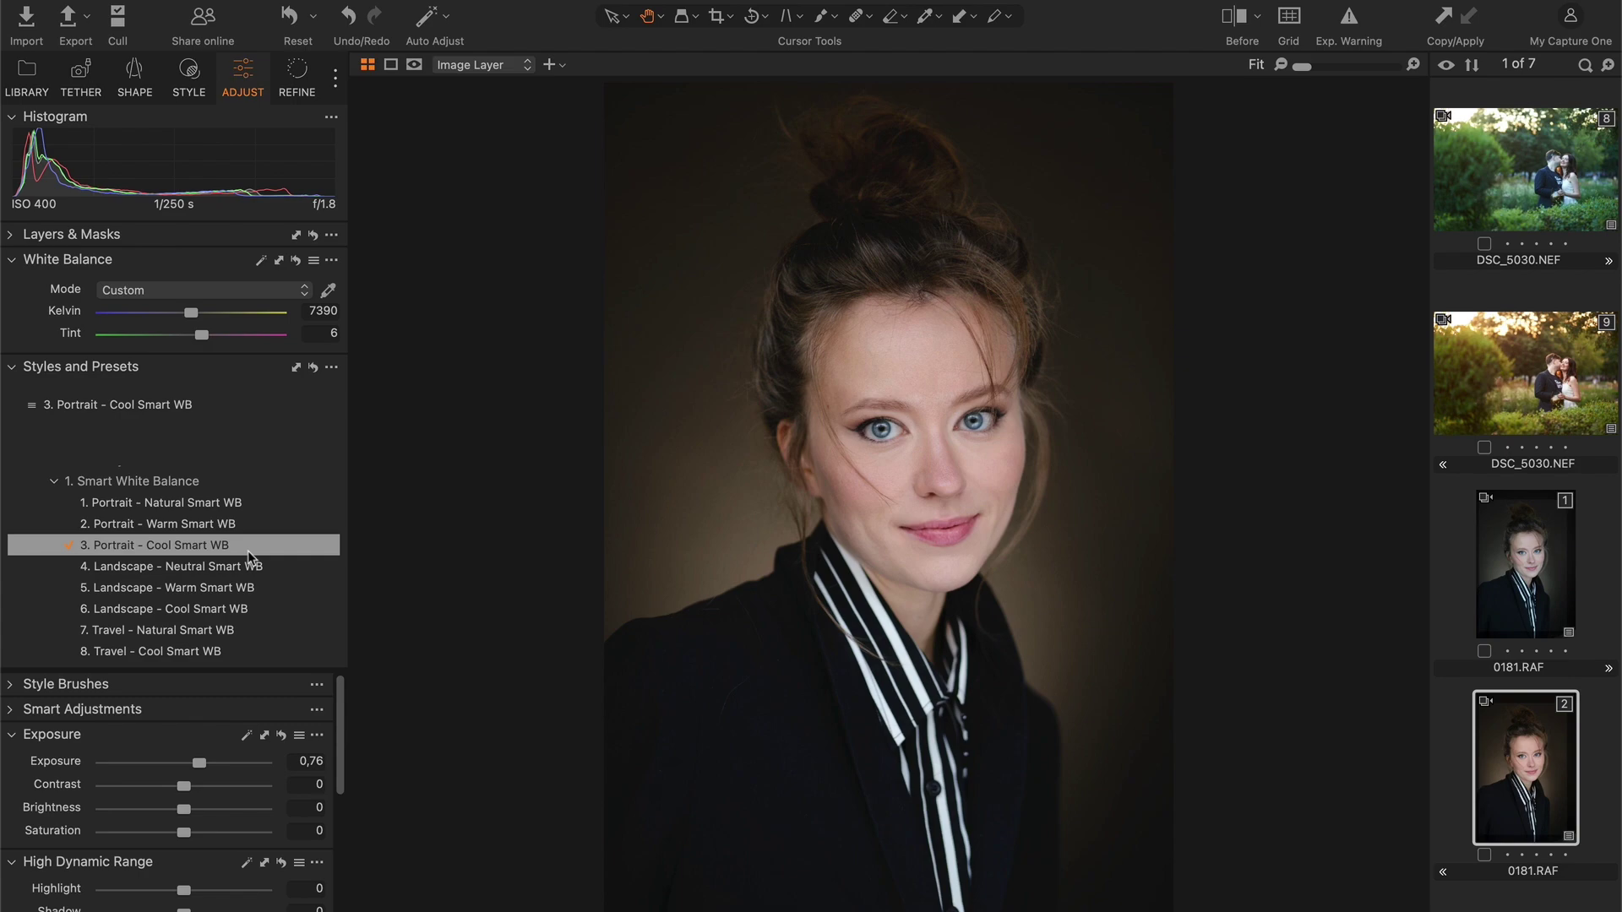
Auto white balance the first snowy landscape variant L.nef [1]
{"action": "scroll", "coordinate": [1520, 506], "scroll_direction": "down", "scroll_amount": 6}
{"action": "left_click", "coordinate": [1502, 471]}
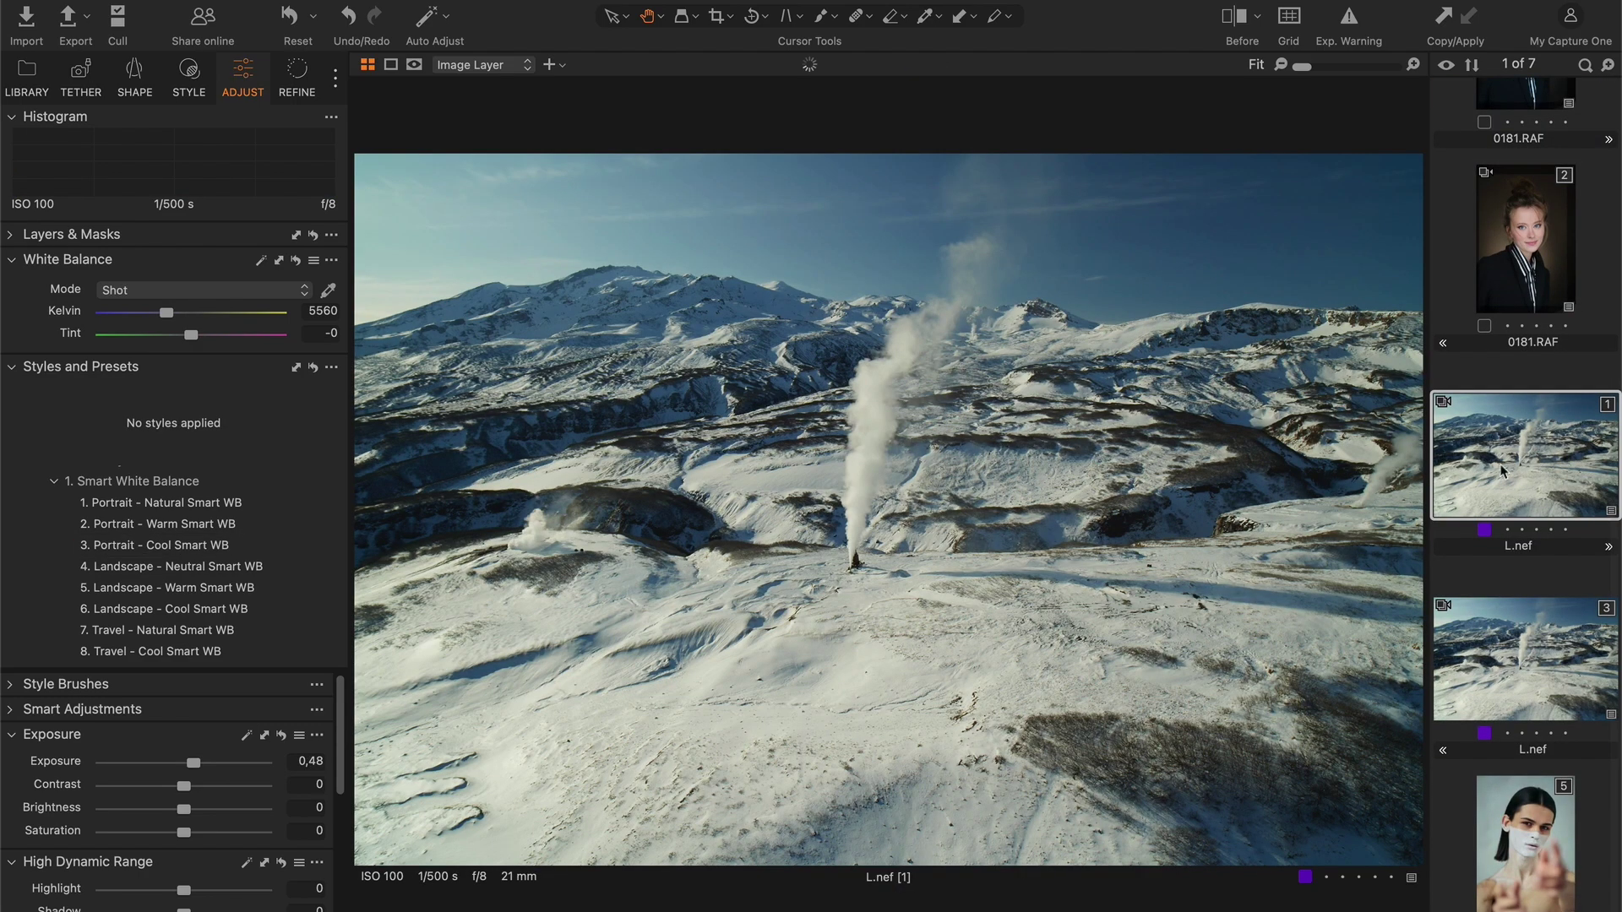
{"action": "left_click", "coordinate": [261, 262]}
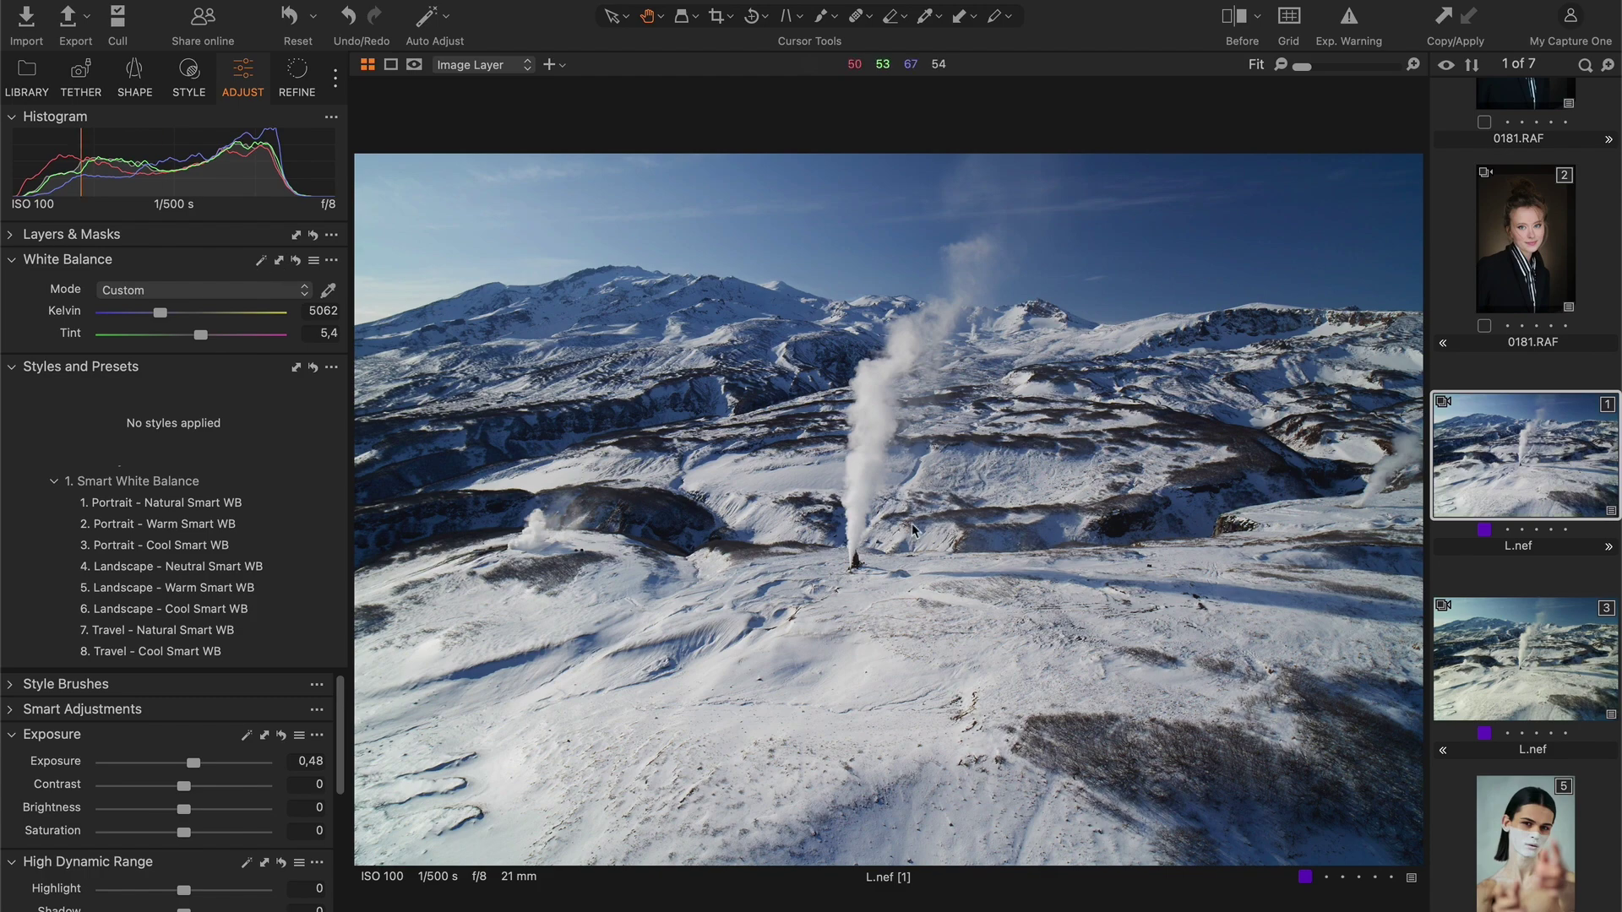
Give L.nef [3] Landscape - Neutral, then Landscape - Cool Smart WB at 4850 K
{"action": "left_click", "coordinate": [1518, 651]}
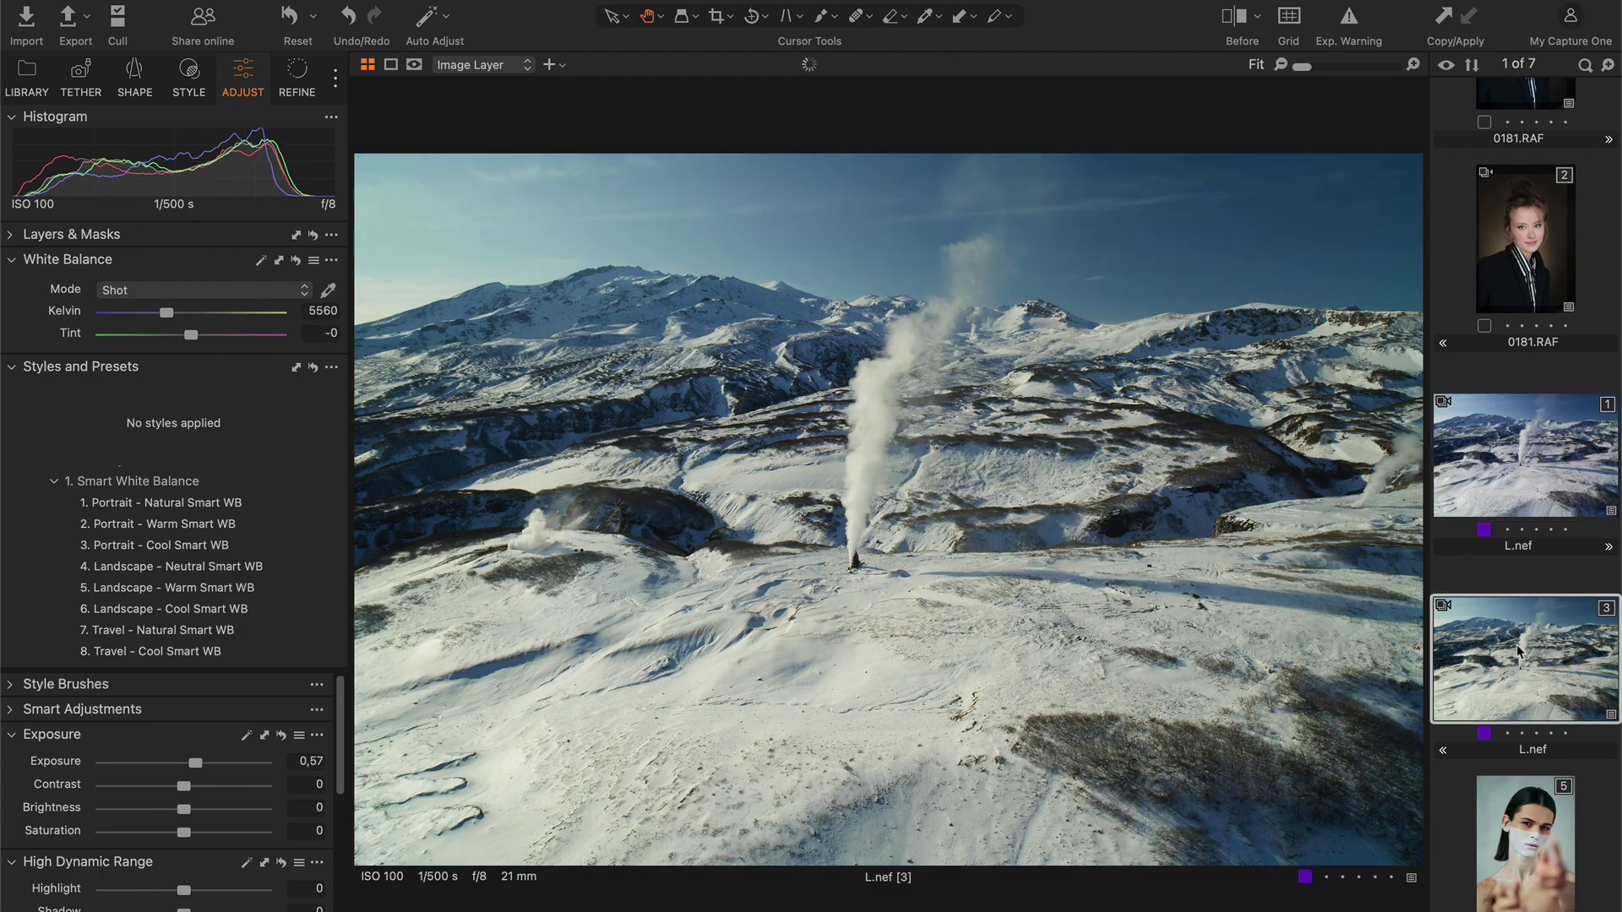
{"action": "left_click", "coordinate": [270, 566]}
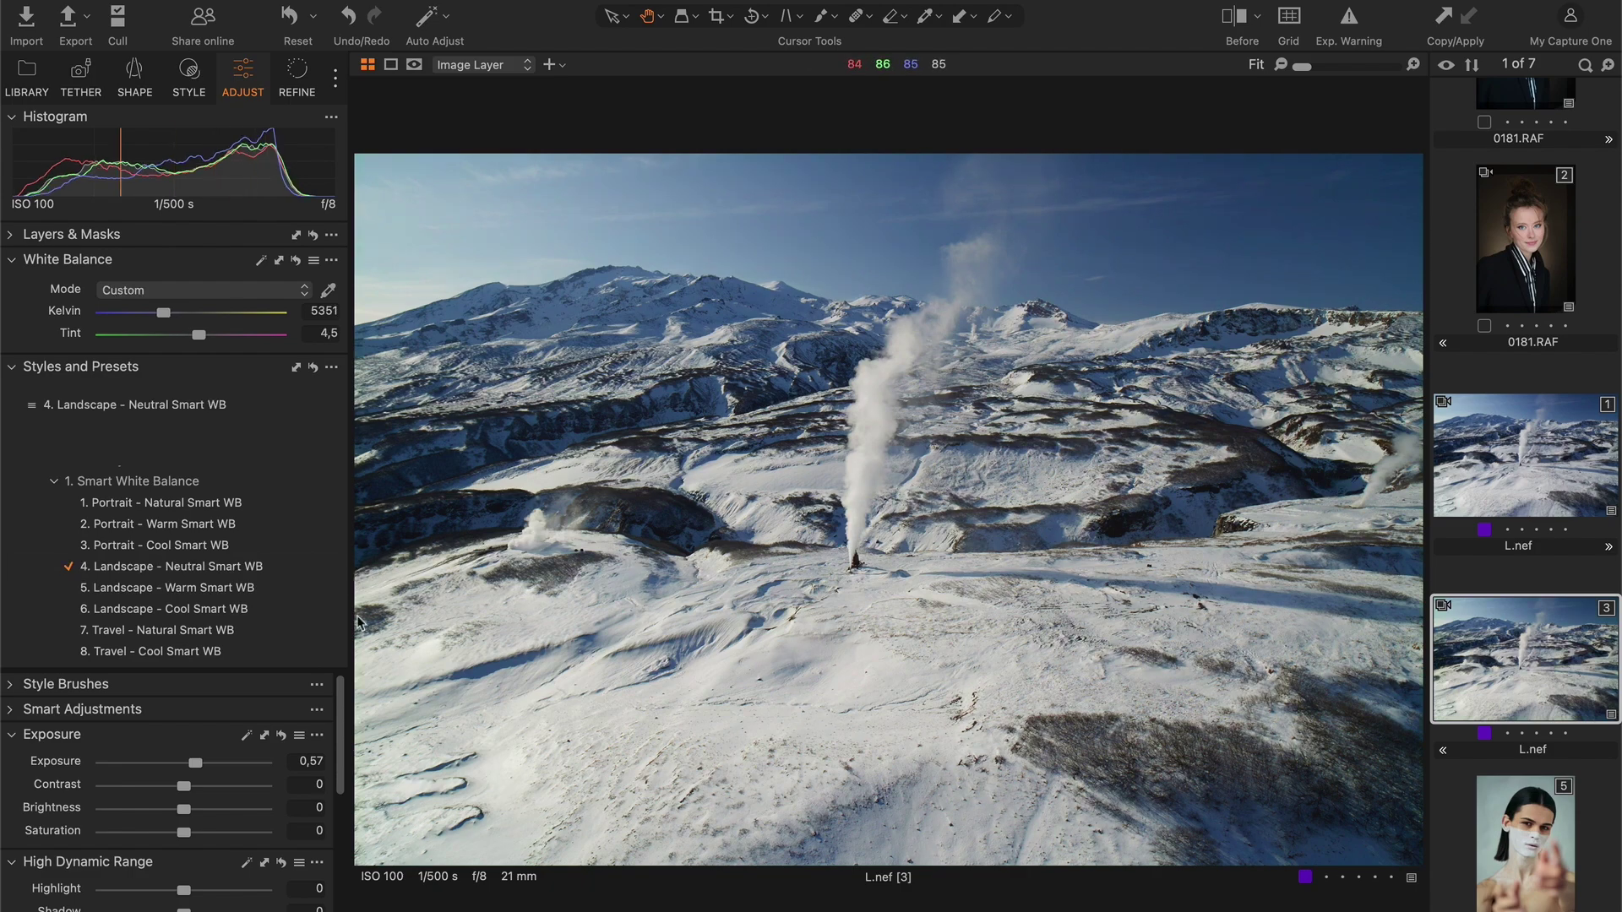
{"action": "left_click", "coordinate": [313, 614]}
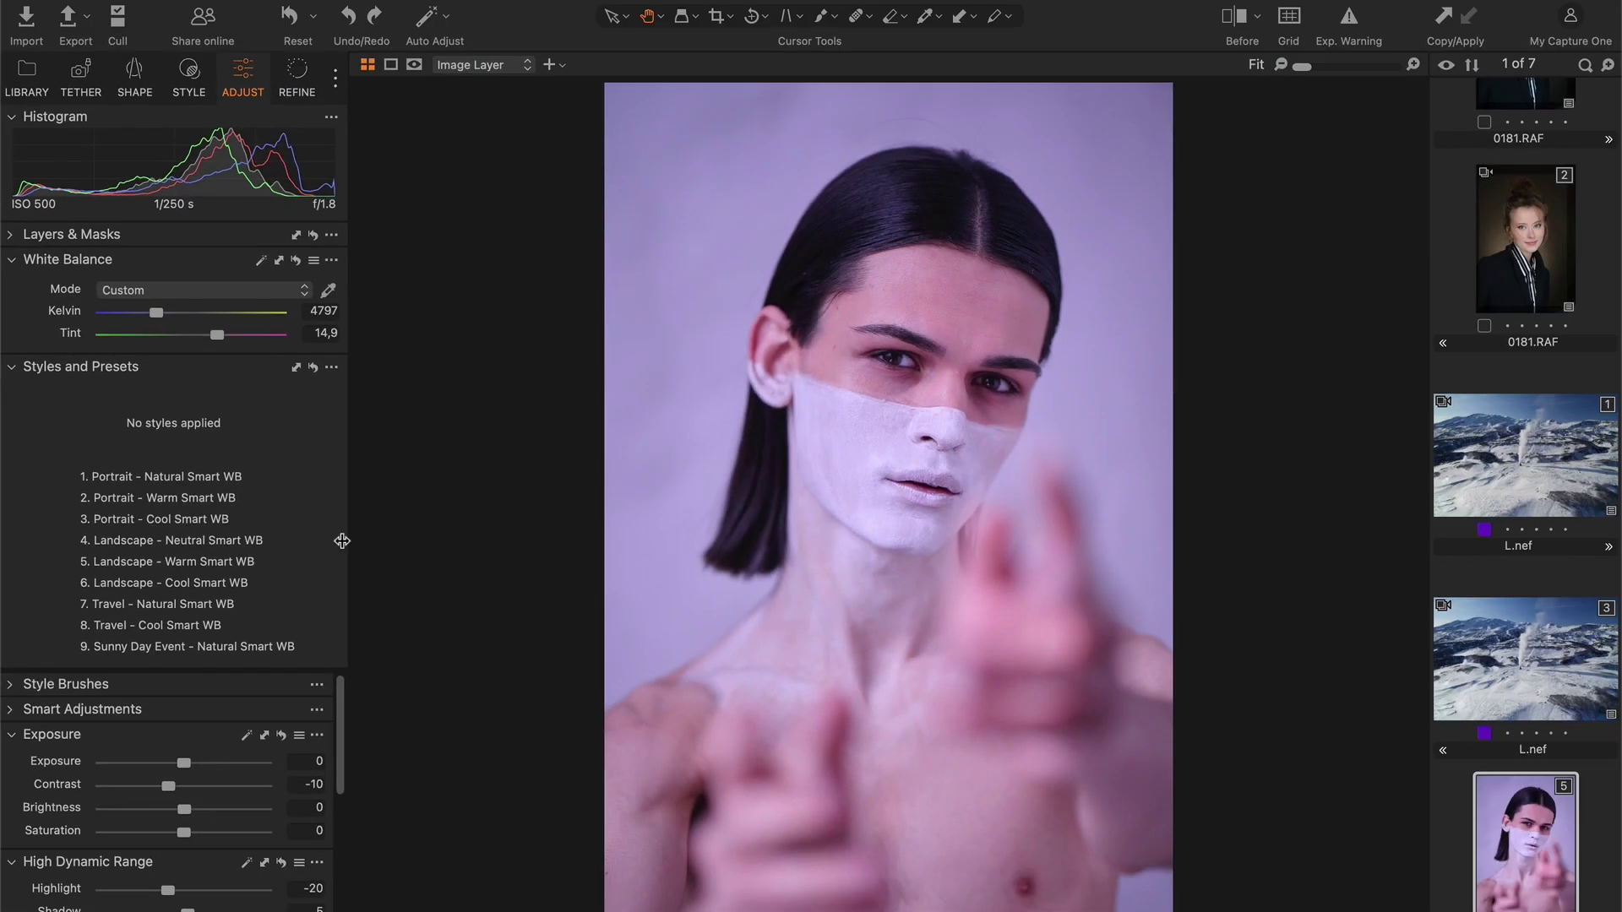
Apply 4. Landscape - Neutral Smart WB to the face-paint portrait, giving 6420 K, tint -2
{"action": "left_click", "coordinate": [296, 541]}
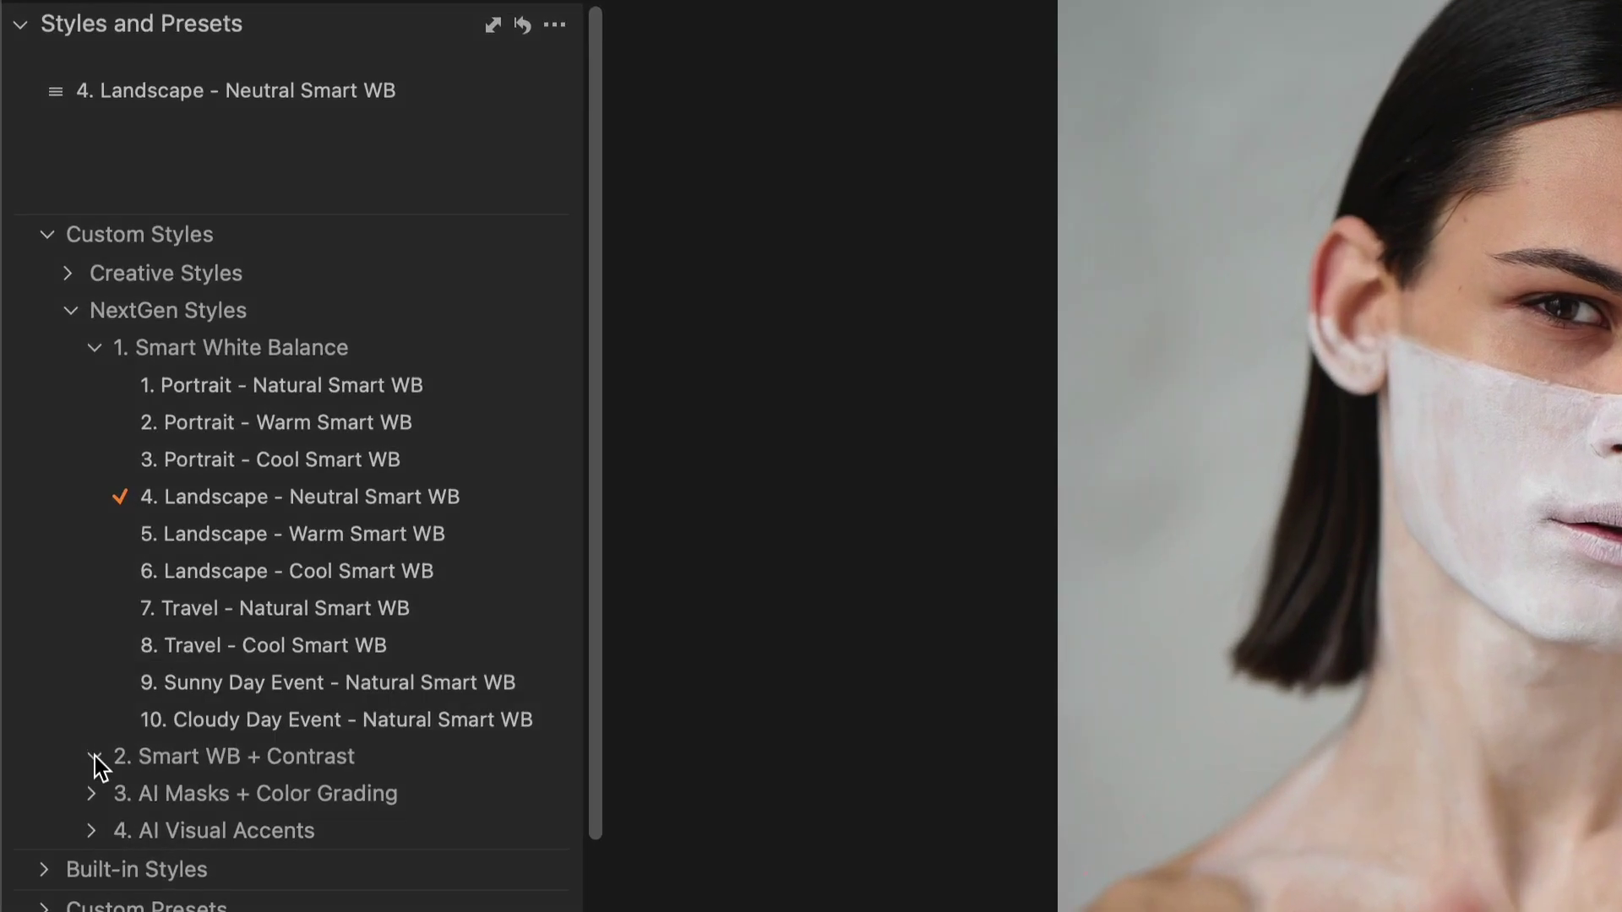
Expand the Smart WB + Contrast, AI Masks + Color Grading and AI Visual Accents style groups
{"action": "left_click", "coordinate": [94, 757]}
{"action": "scroll", "coordinate": [304, 713], "scroll_direction": "down", "scroll_amount": 10}
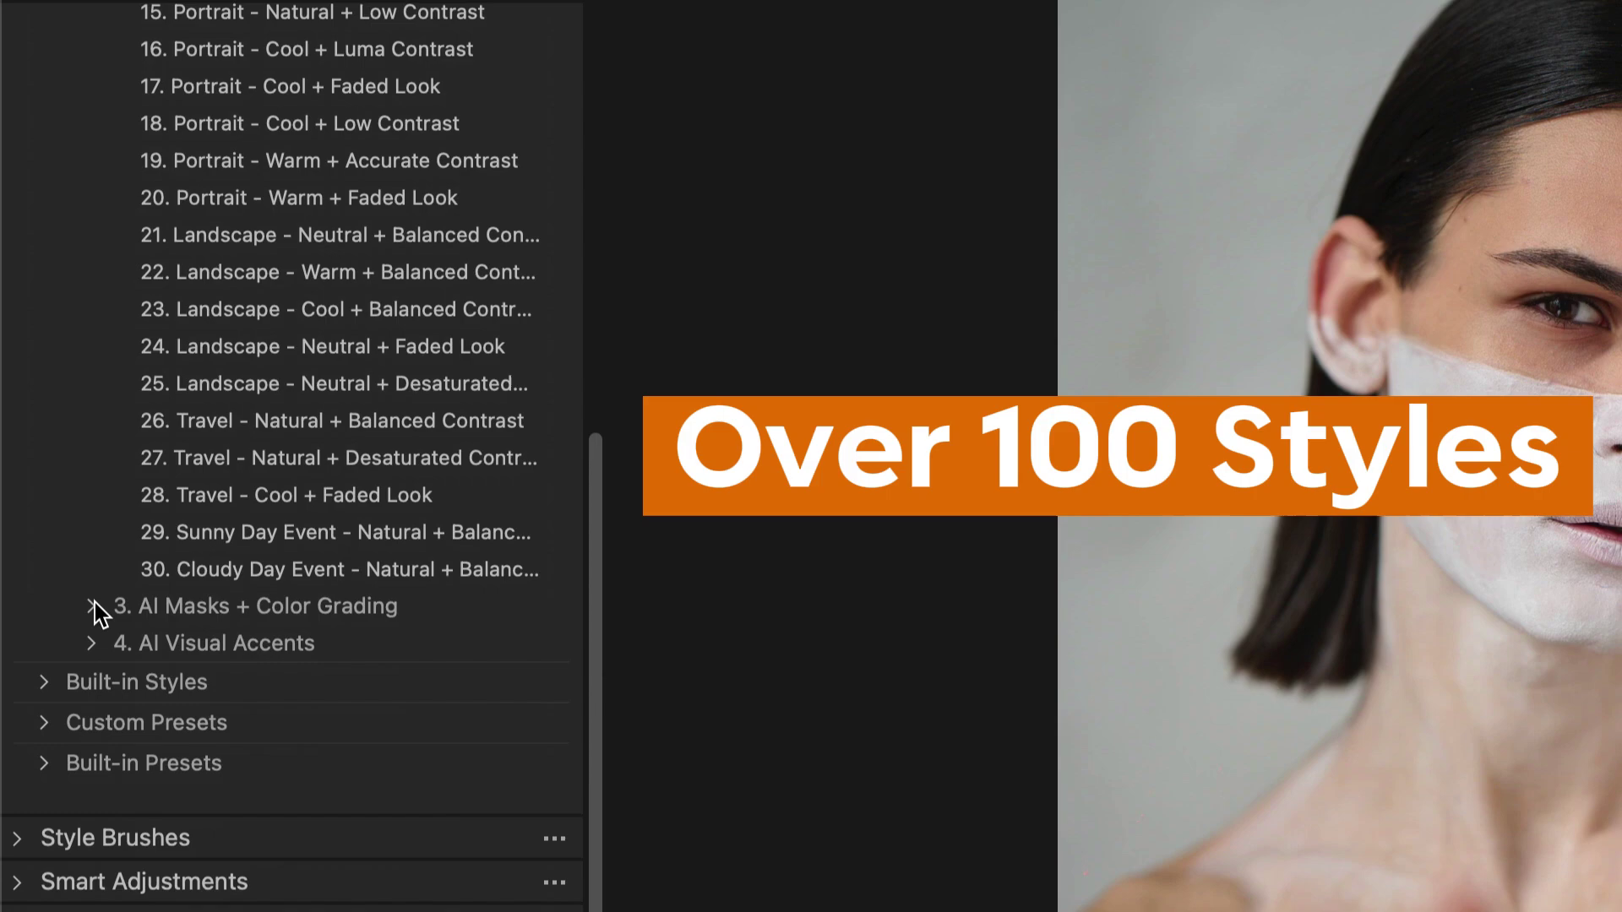
{"action": "left_click", "coordinate": [94, 606]}
{"action": "scroll", "coordinate": [269, 636], "scroll_direction": "down", "scroll_amount": 15}
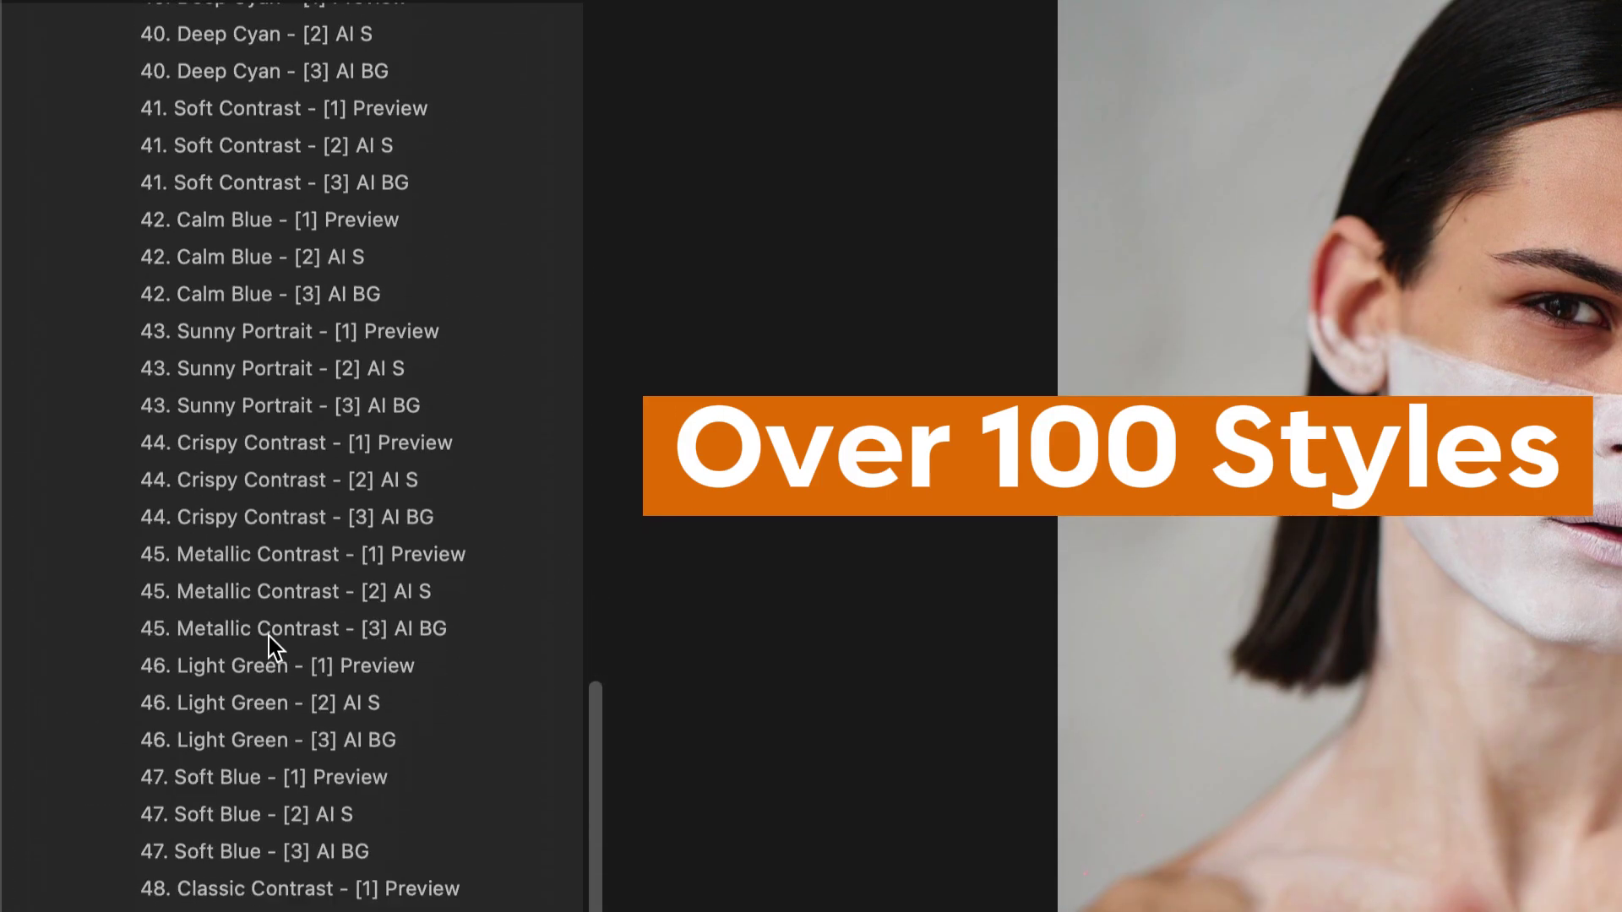
{"action": "scroll", "coordinate": [269, 636], "scroll_direction": "down", "scroll_amount": 6}
{"action": "left_click", "coordinate": [92, 789]}
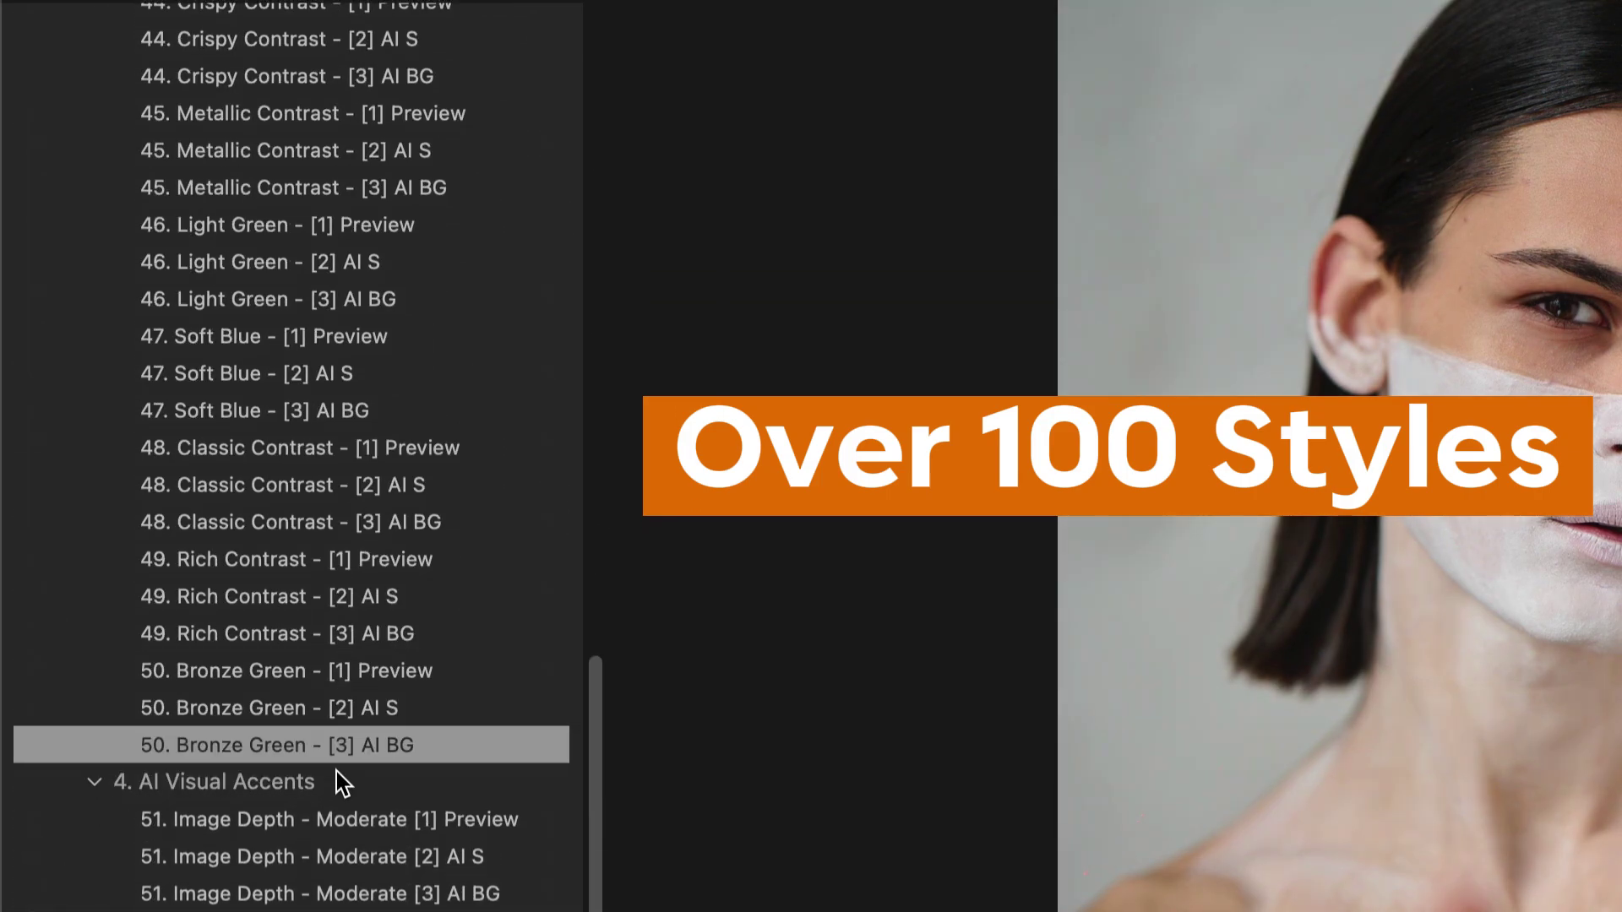
{"action": "scroll", "coordinate": [336, 773], "scroll_direction": "down", "scroll_amount": 10}
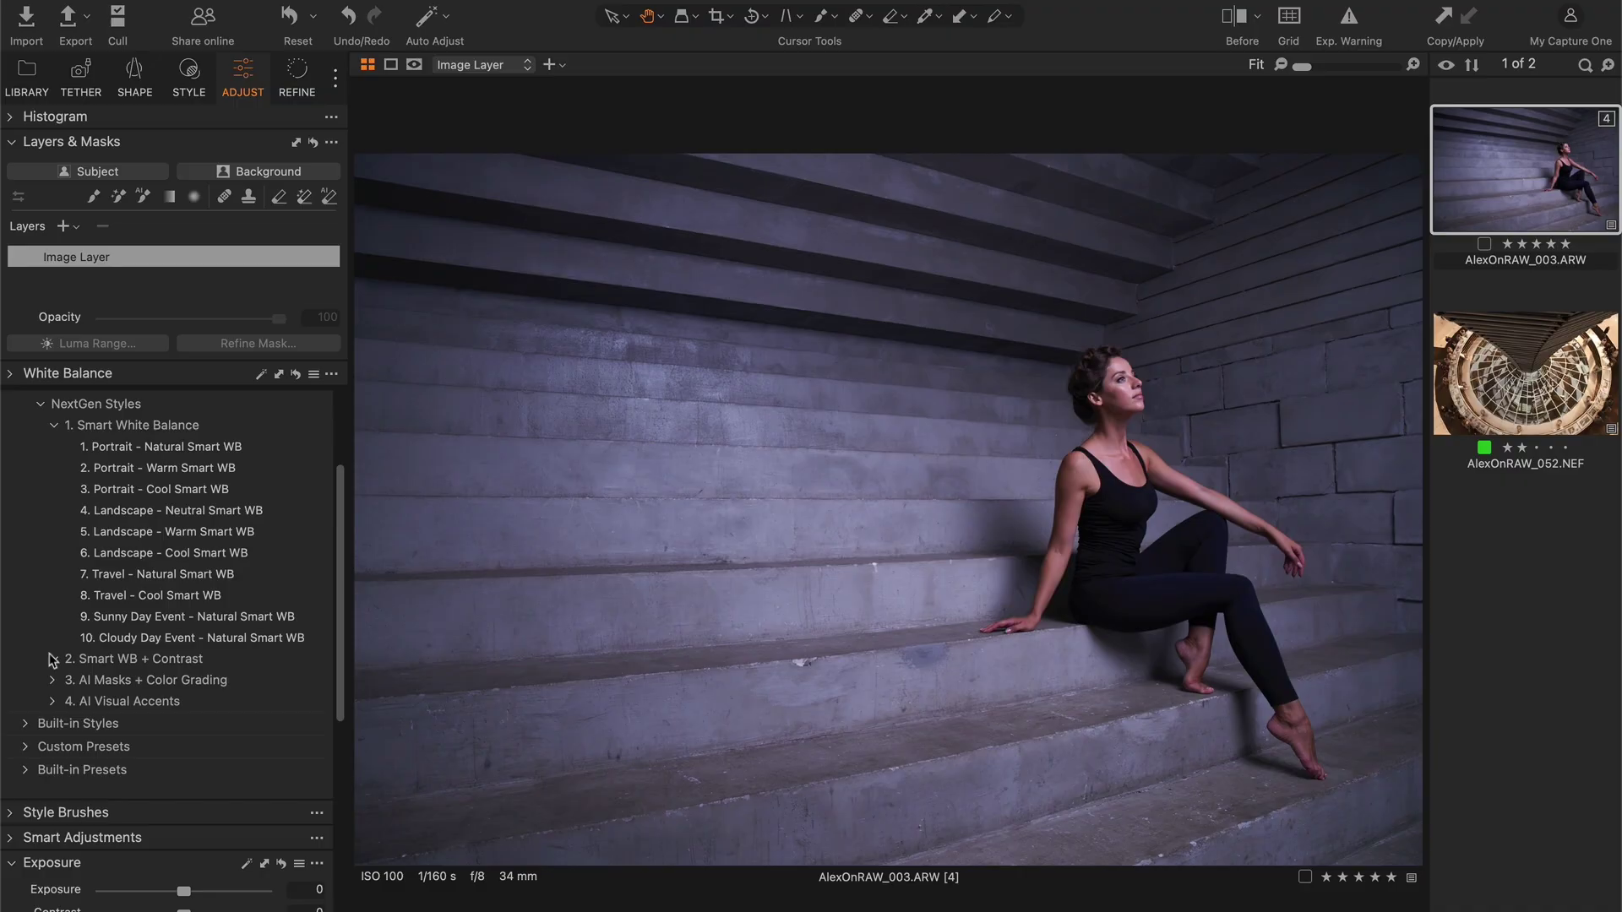
{"action": "left_click", "coordinate": [52, 659]}
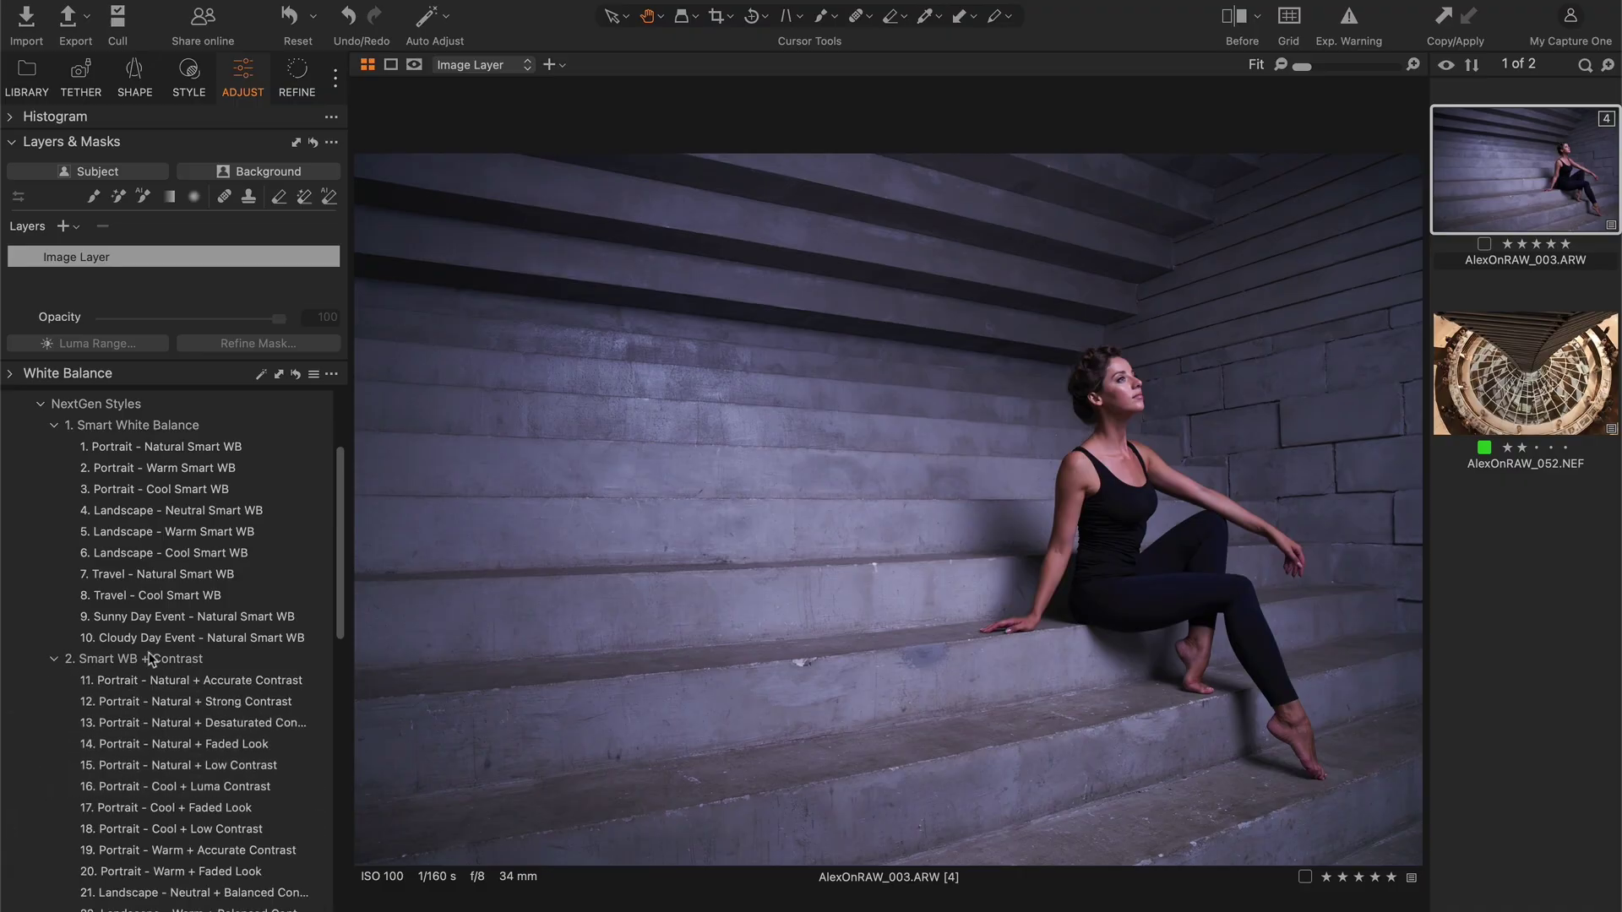
{"action": "scroll", "coordinate": [150, 659], "scroll_direction": "down", "scroll_amount": 5}
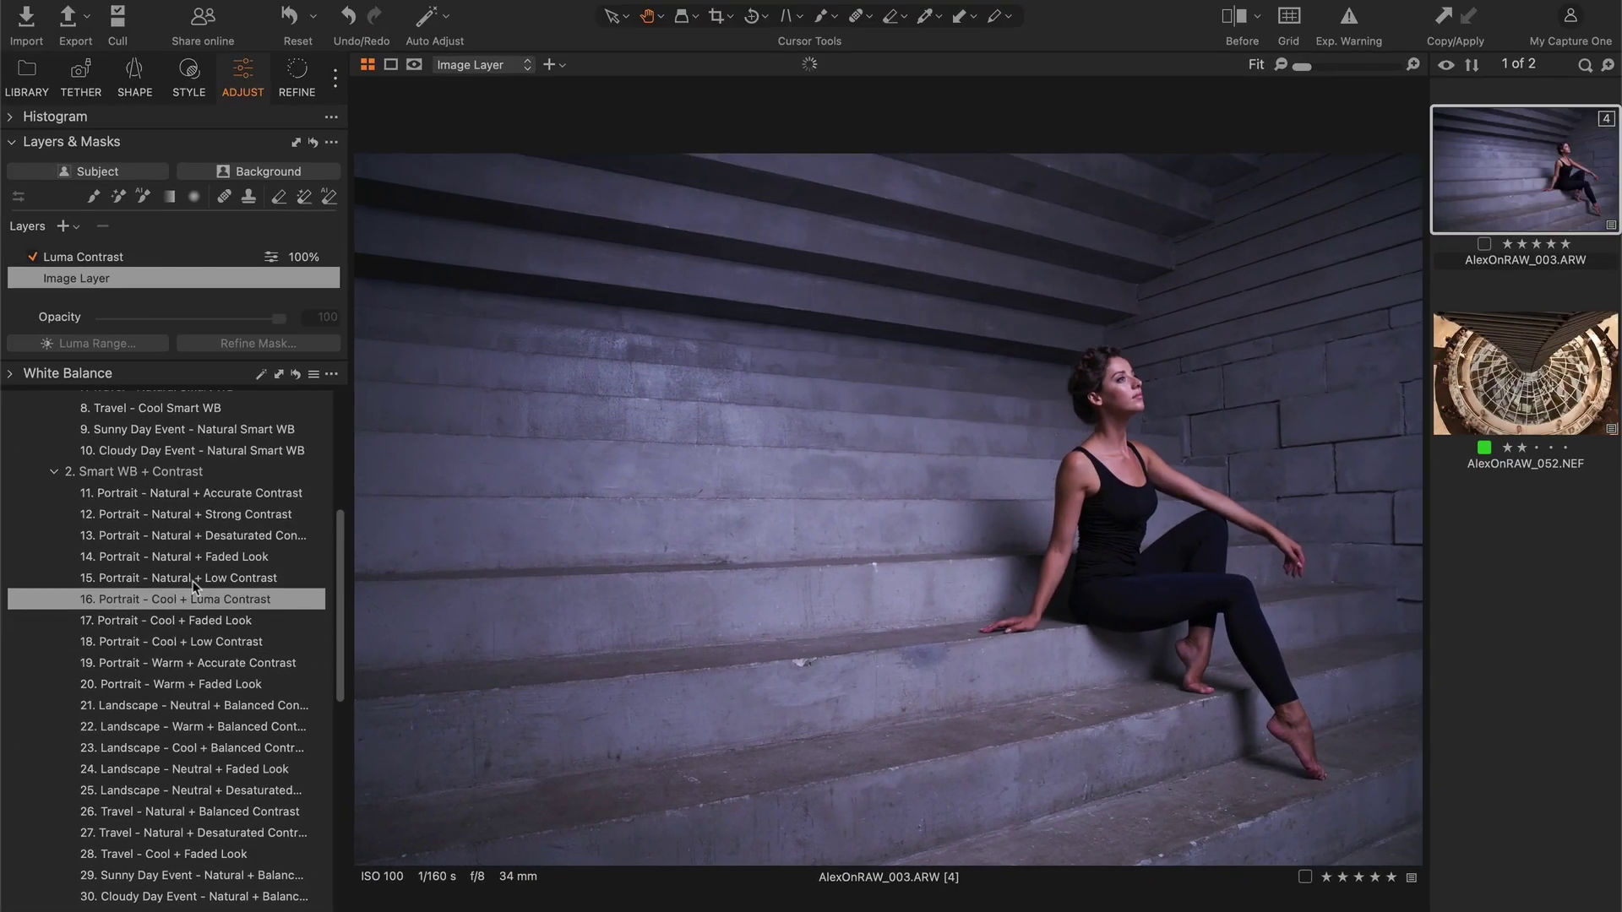
Apply Desaturated Contrast style 13 to the stair photo and set its layer opacity to 64
{"action": "left_click", "coordinate": [257, 539]}
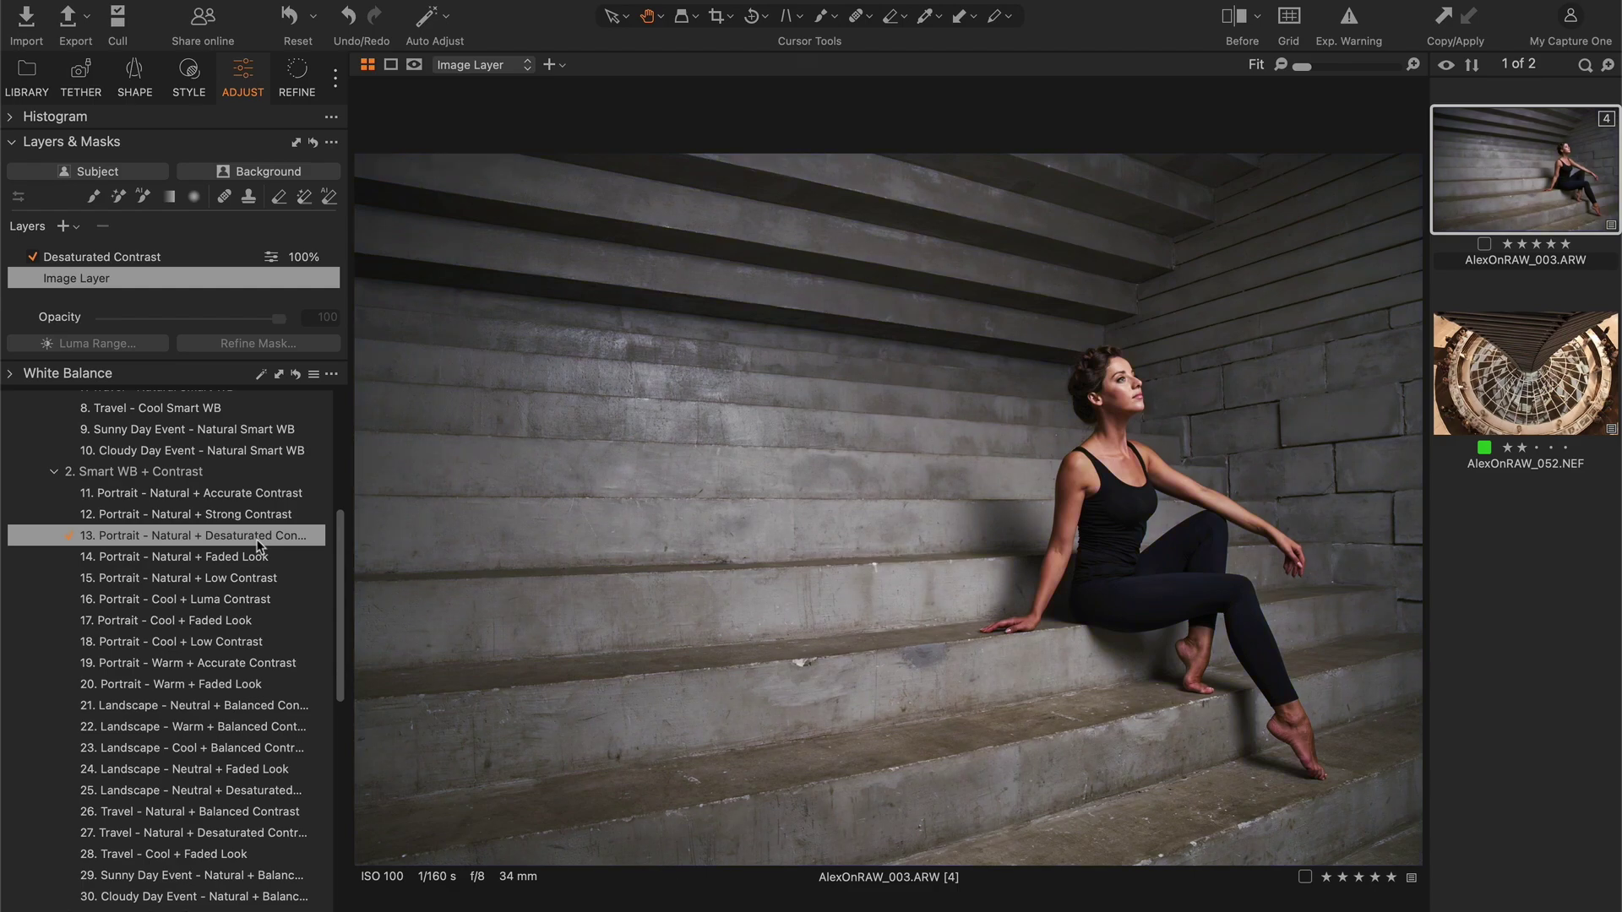
{"action": "left_click", "coordinate": [159, 255]}
{"action": "left_click_drag", "start_coordinate": [279, 318], "coordinate": [214, 323]}
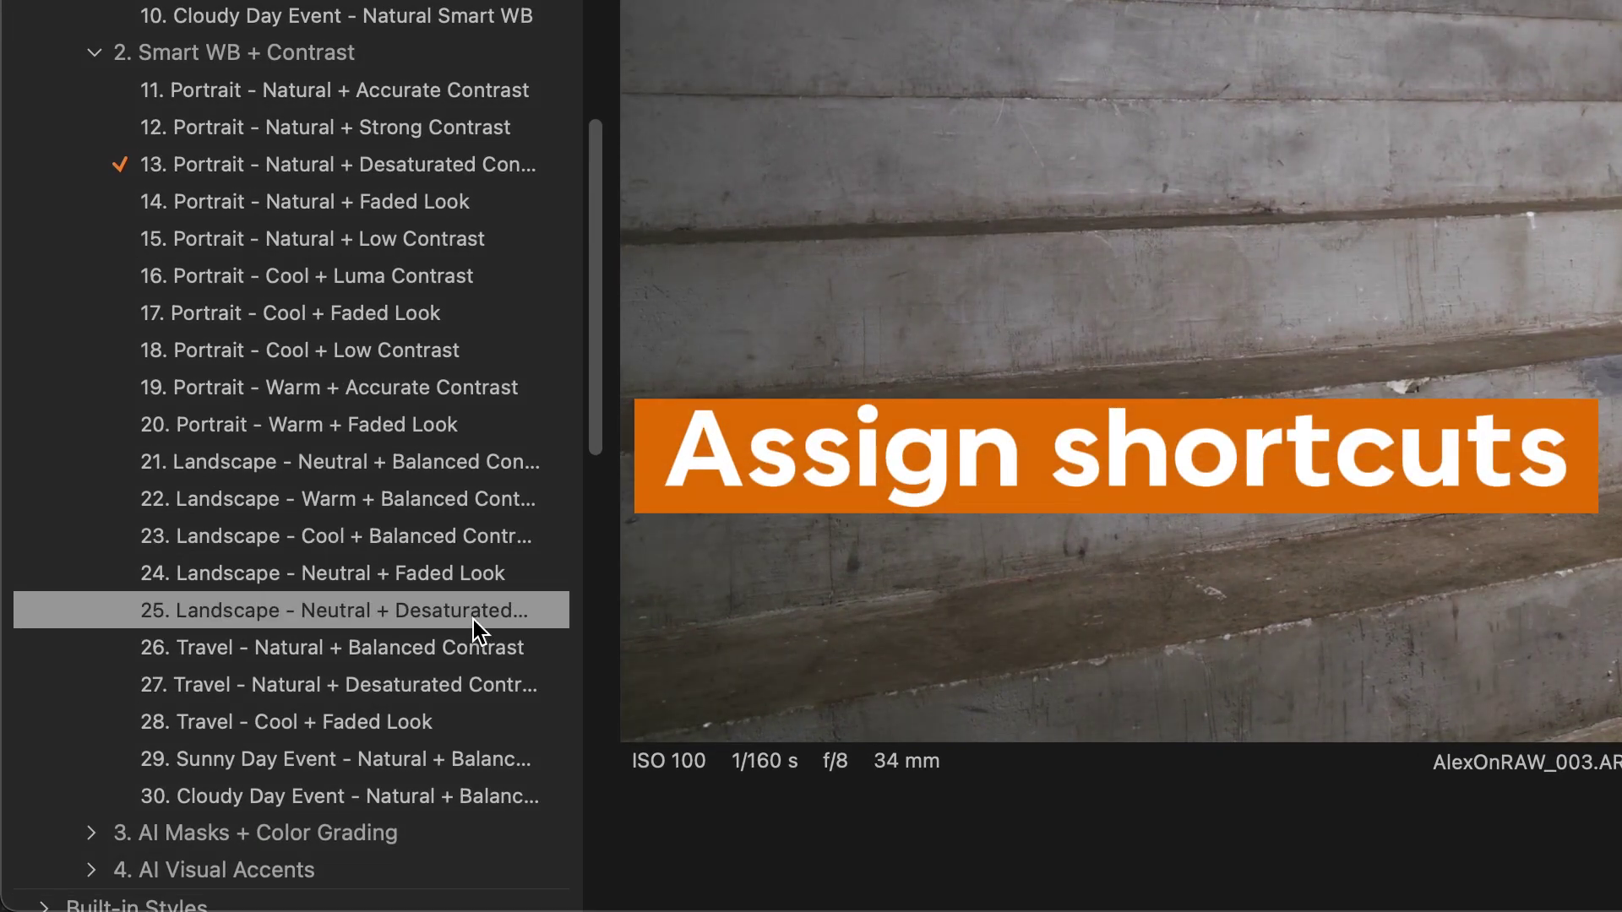
Assign the ⌥⌘L shortcut to landscape style 25 and move to the next photo
{"action": "right_click", "coordinate": [470, 622]}
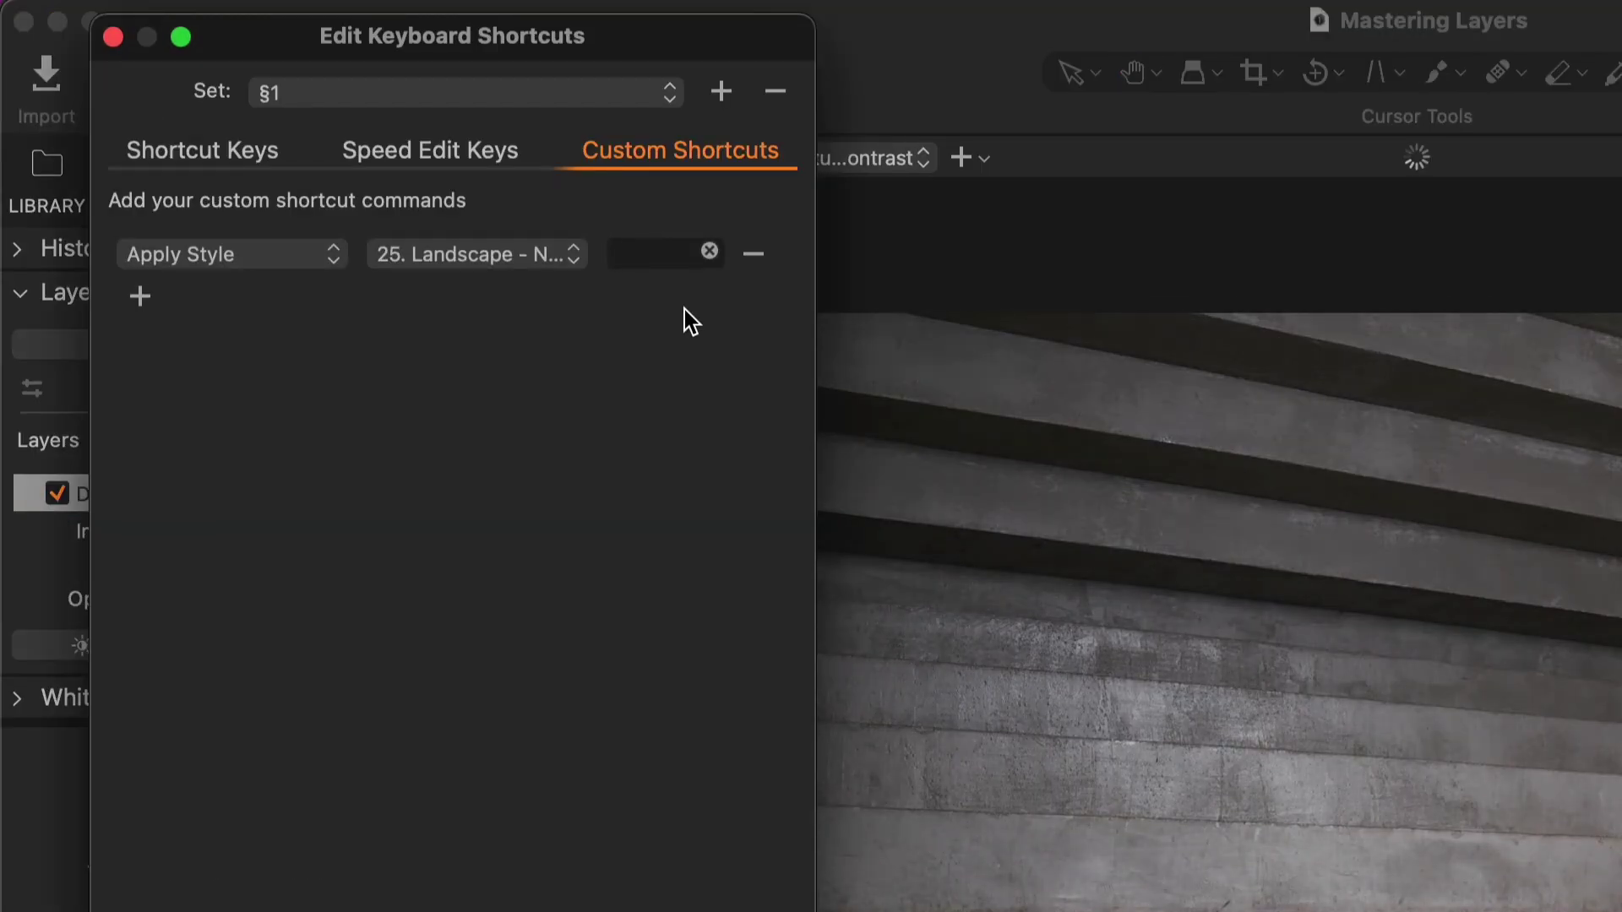
{"action": "left_click", "coordinate": [654, 265]}
{"action": "key", "text": "alt+super+l"}
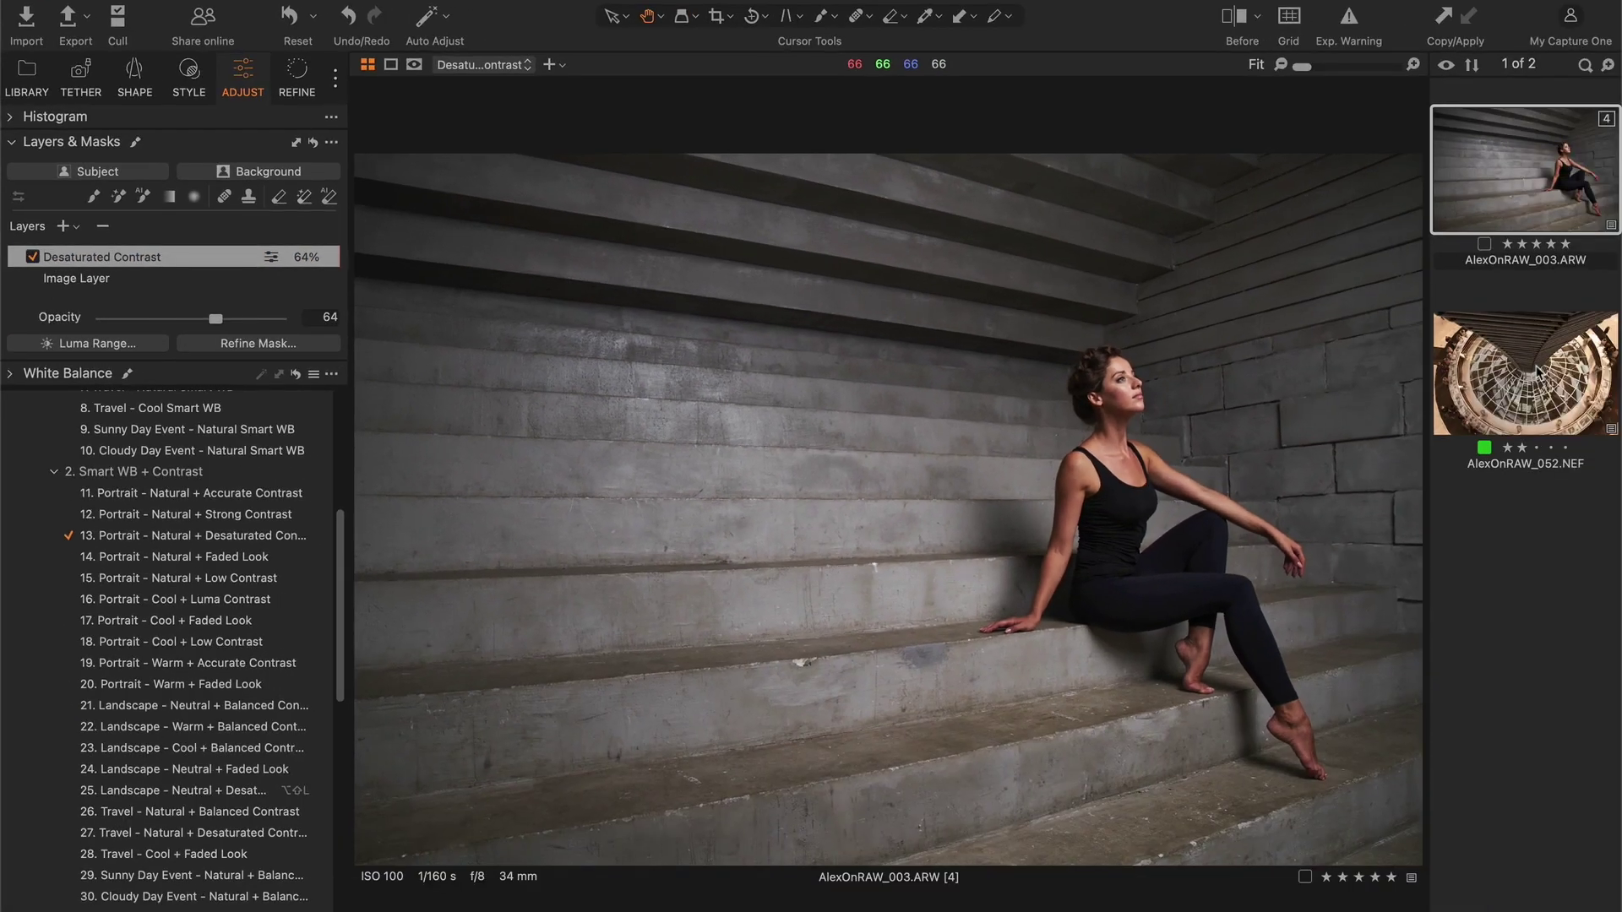
{"action": "key", "text": "Right"}
{"action": "key", "text": "alt+shift+l"}
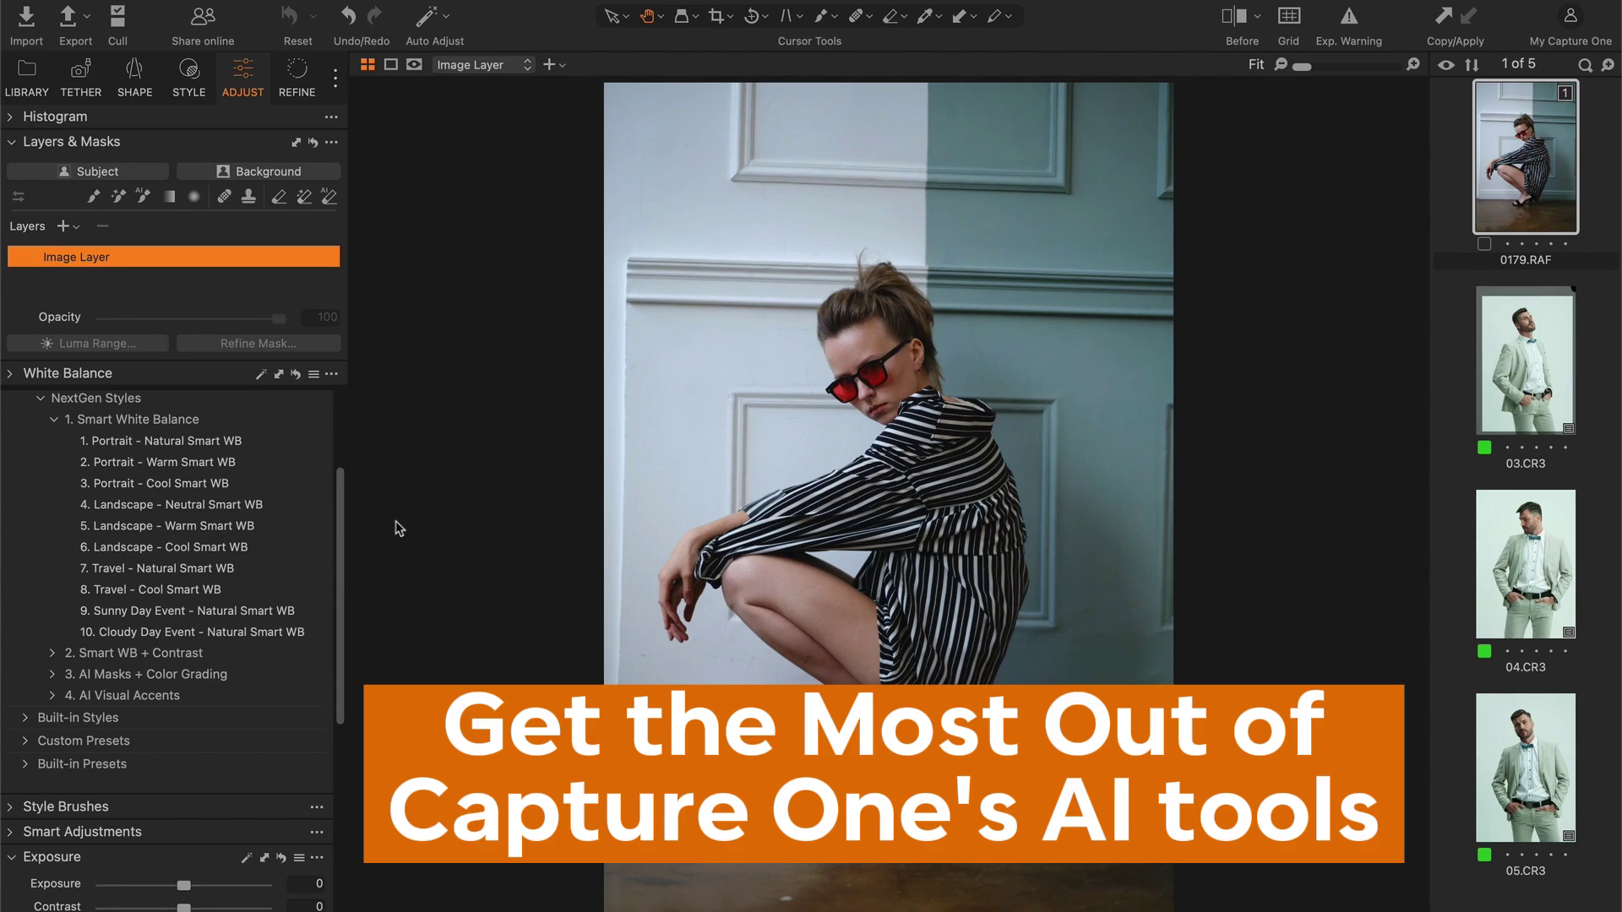
Apply 37. Rich Colors - [2] AI S to the striped-shirt portrait
{"action": "left_click", "coordinate": [53, 675]}
{"action": "scroll", "coordinate": [157, 672], "scroll_direction": "down", "scroll_amount": 5}
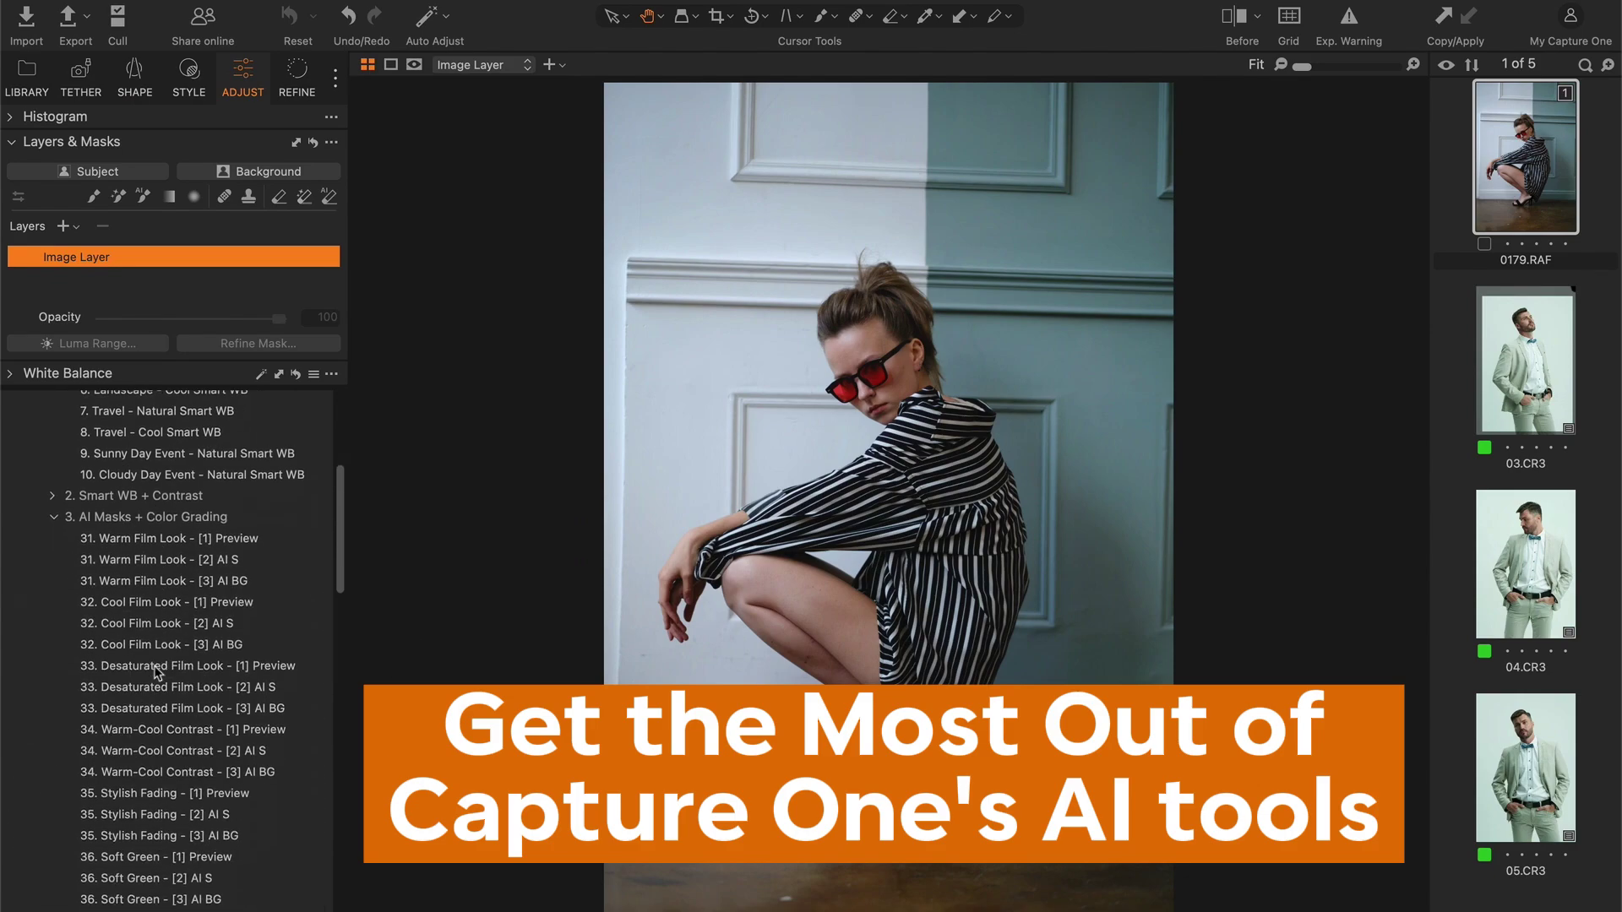
{"action": "scroll", "coordinate": [157, 672], "scroll_direction": "down", "scroll_amount": 10}
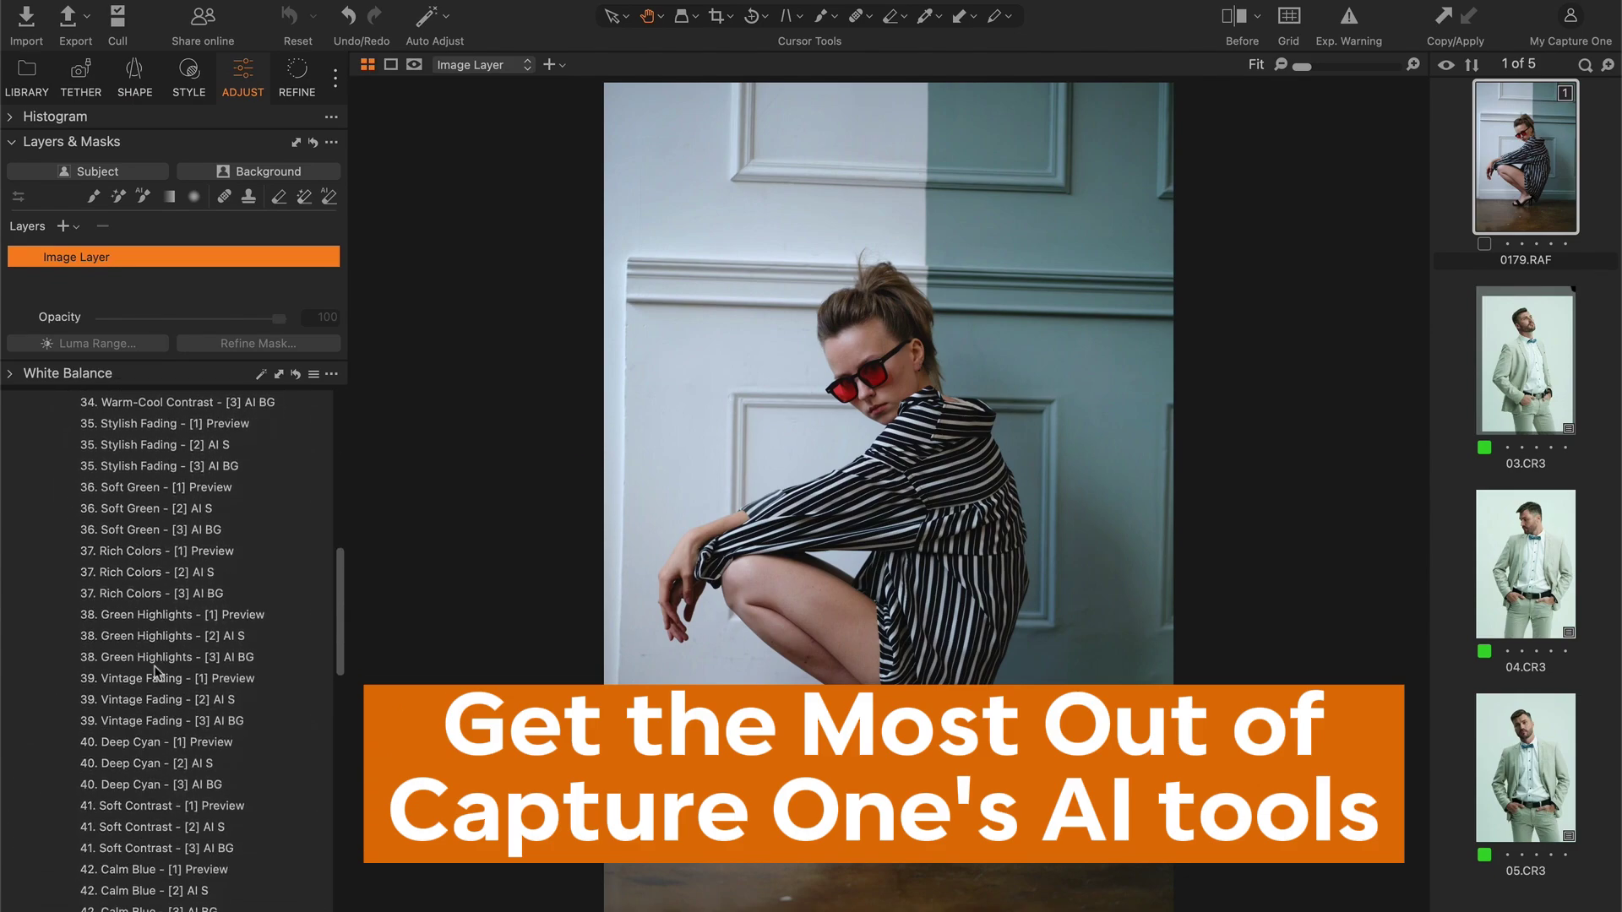
{"action": "scroll", "coordinate": [157, 672], "scroll_direction": "down", "scroll_amount": 3}
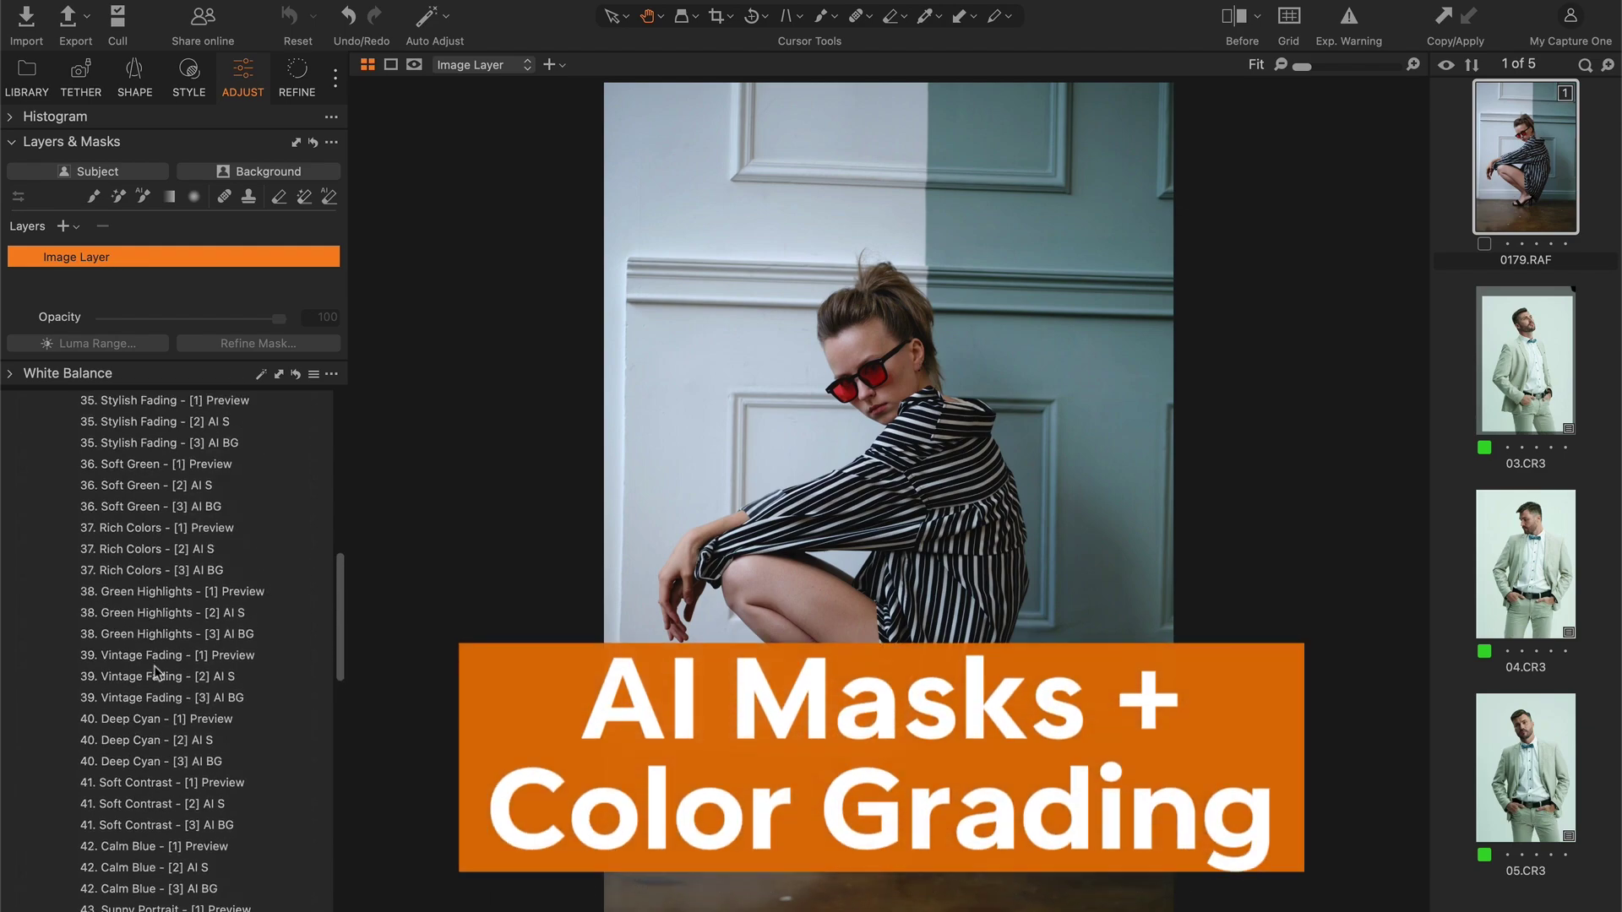
{"action": "scroll", "coordinate": [157, 671], "scroll_direction": "up", "scroll_amount": 4}
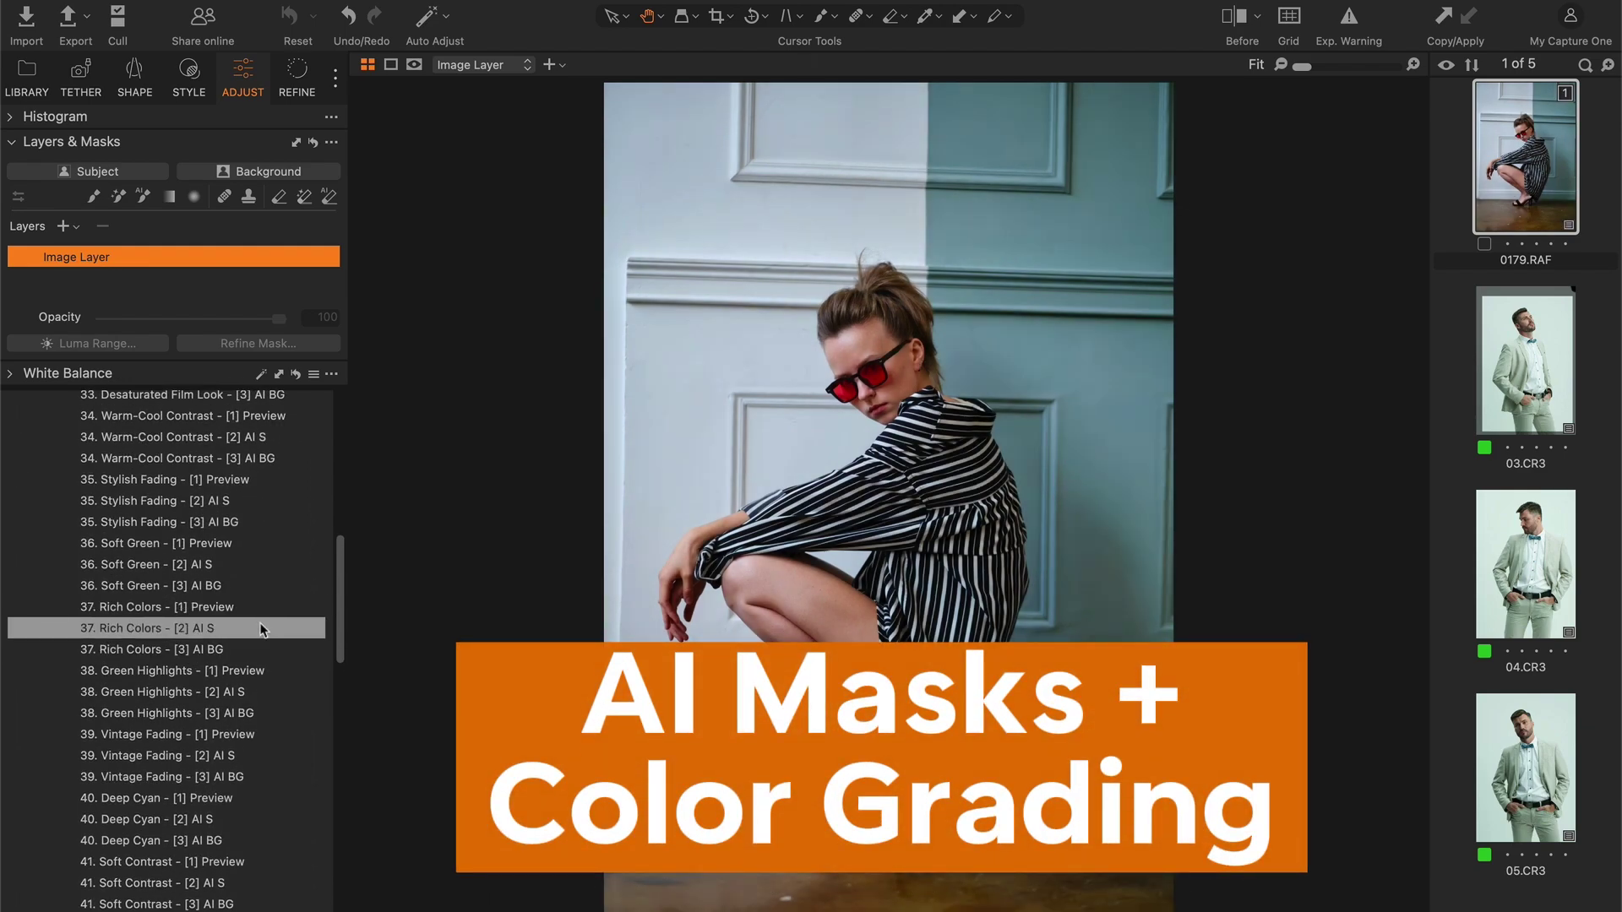
{"action": "left_click", "coordinate": [262, 628]}
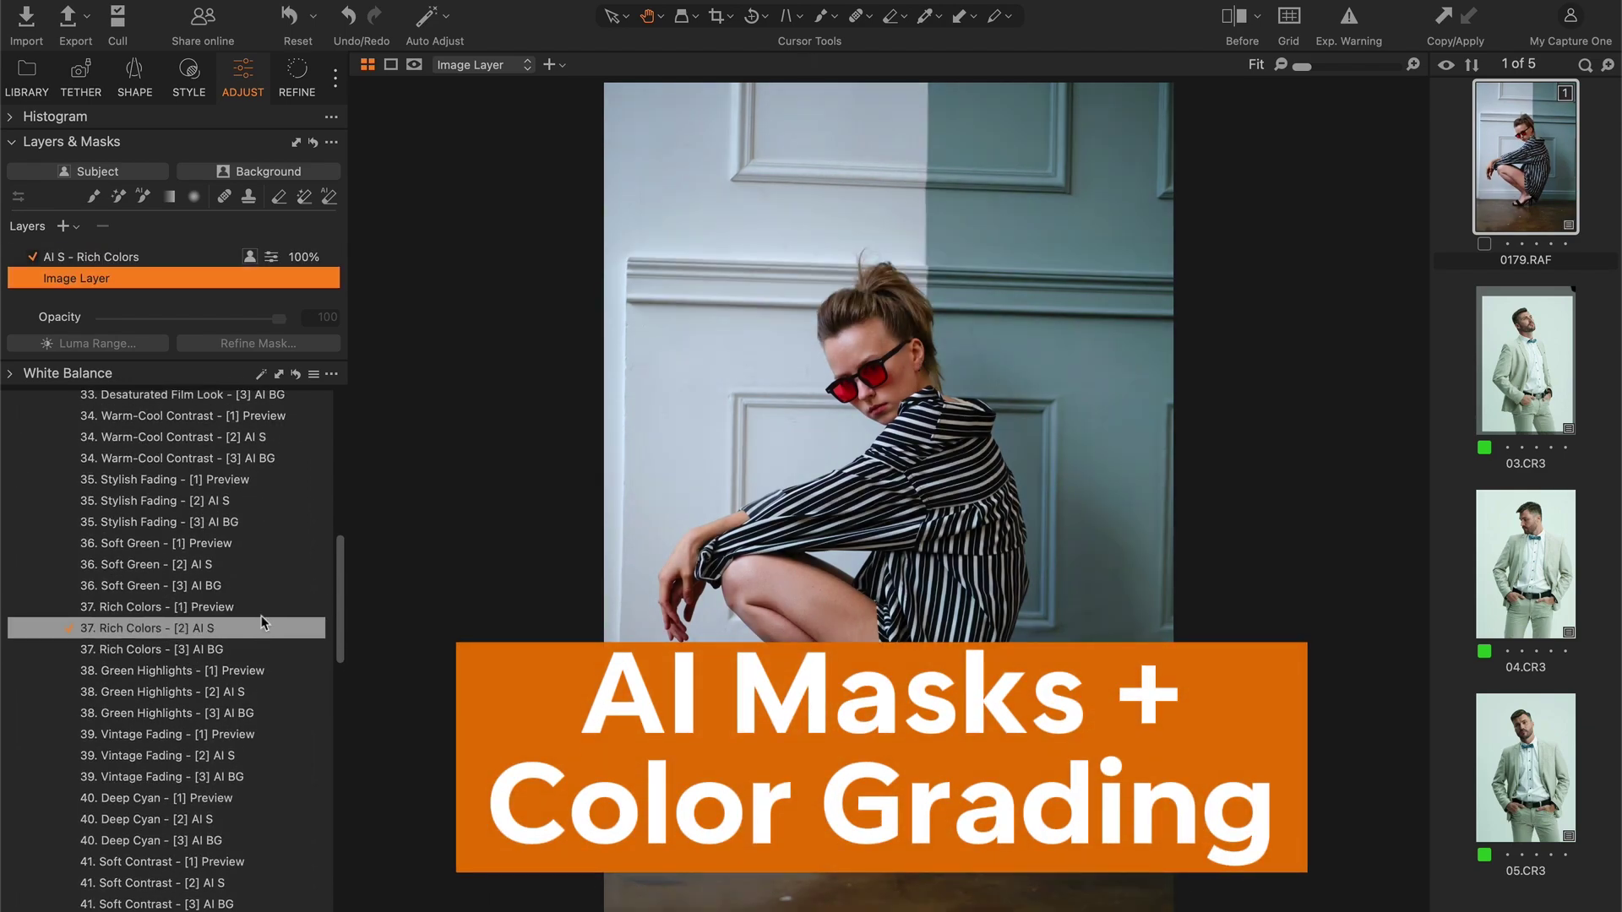
Set the AI S - Rich Colors layer opacity to 50 and switch the layer off
{"action": "left_click", "coordinate": [155, 257]}
{"action": "left_click_drag", "start_coordinate": [279, 319], "coordinate": [191, 320]}
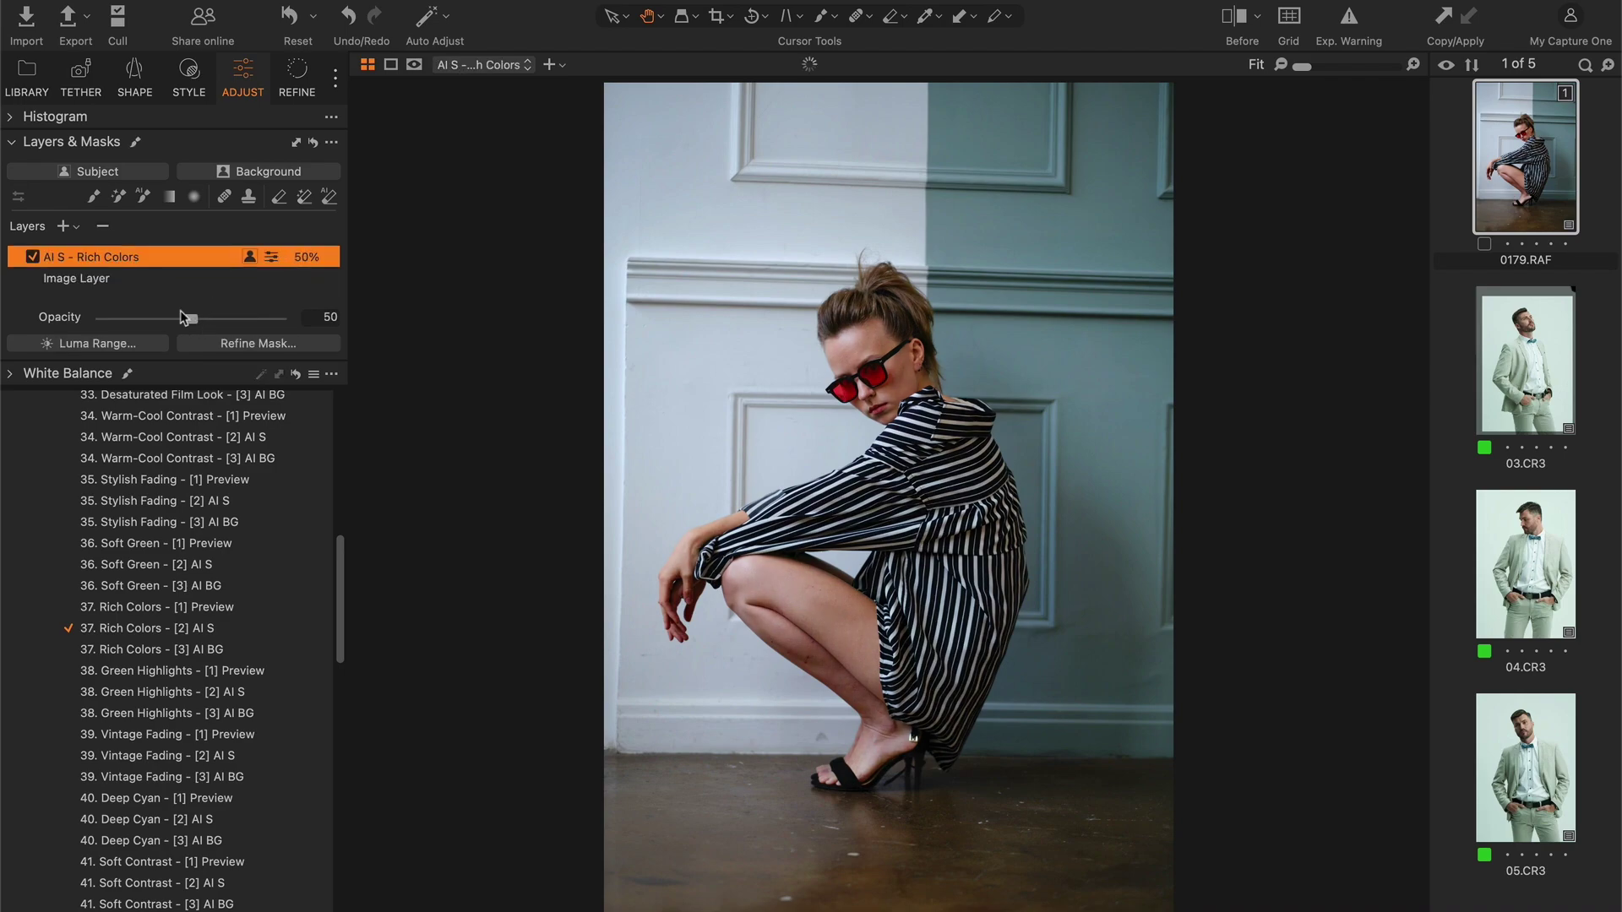
{"action": "left_click", "coordinate": [31, 255]}
Select suit portraits 03–05.CR3 and apply Portrait - Natural Smart WB to all three
{"action": "left_click", "coordinate": [1534, 358]}
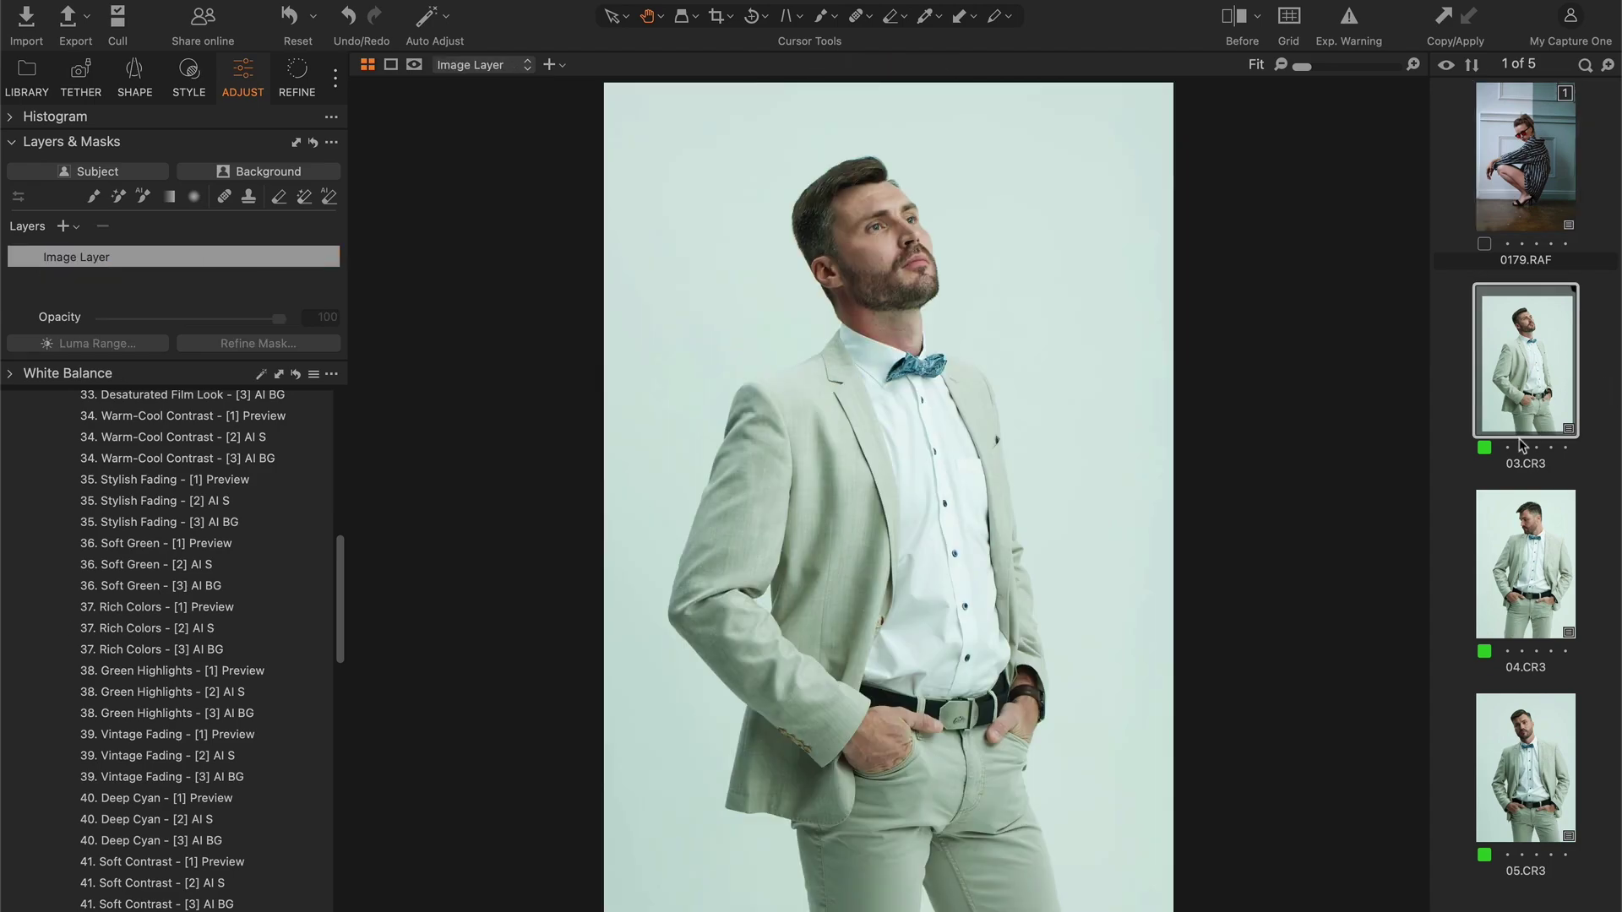
{"action": "left_click", "coordinate": [1531, 737], "text": "shift"}
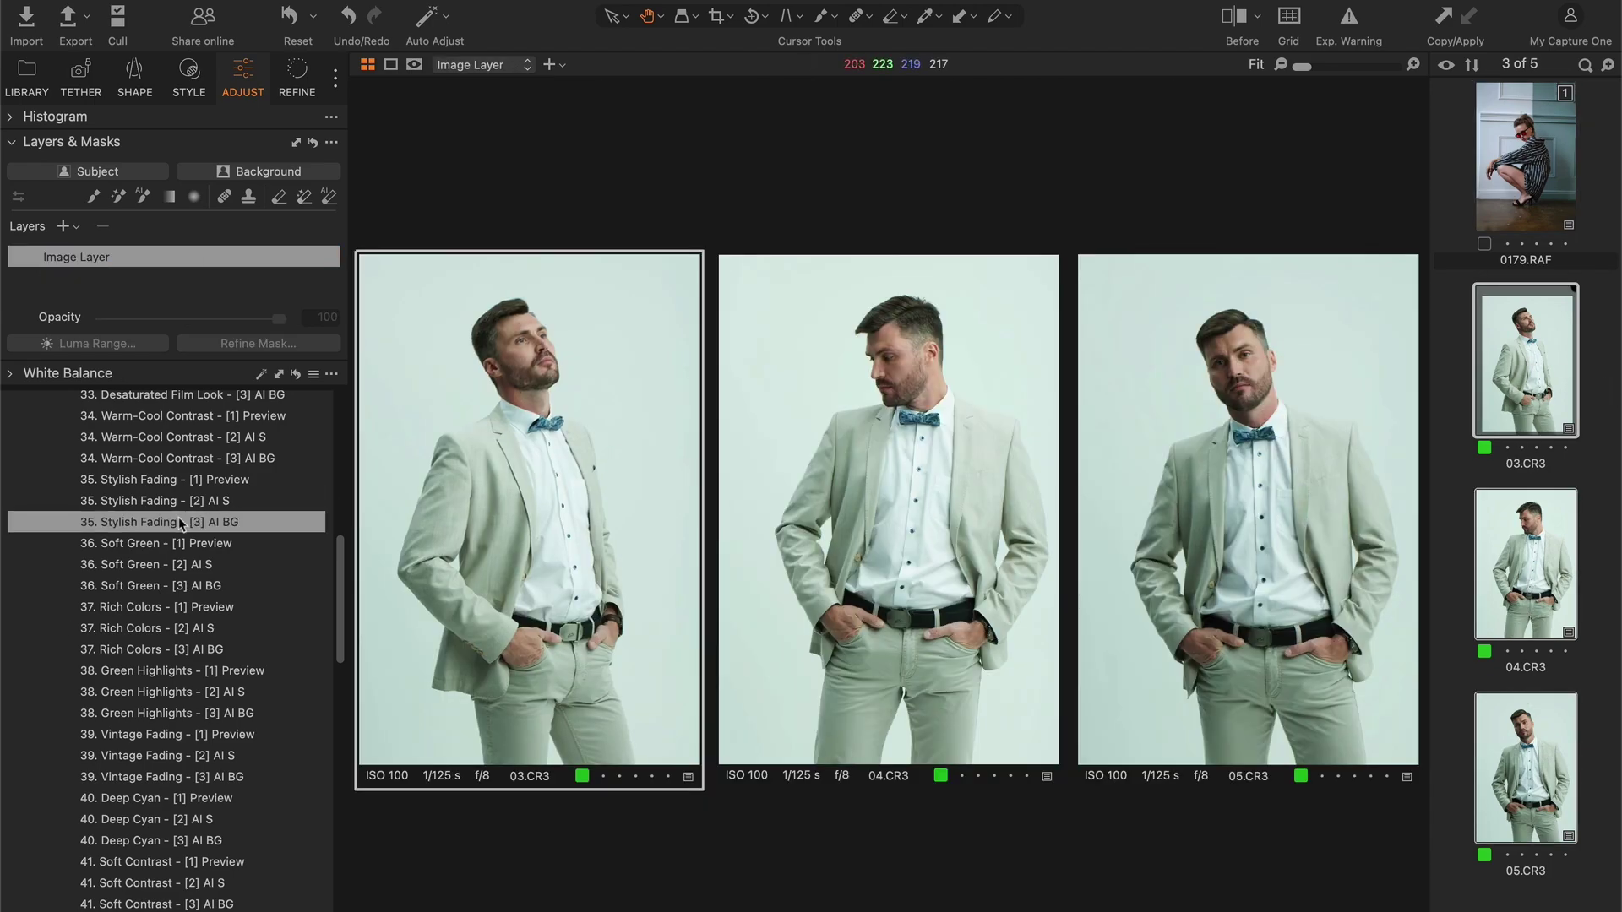
{"action": "scroll", "coordinate": [181, 524], "scroll_direction": "up", "scroll_amount": 10}
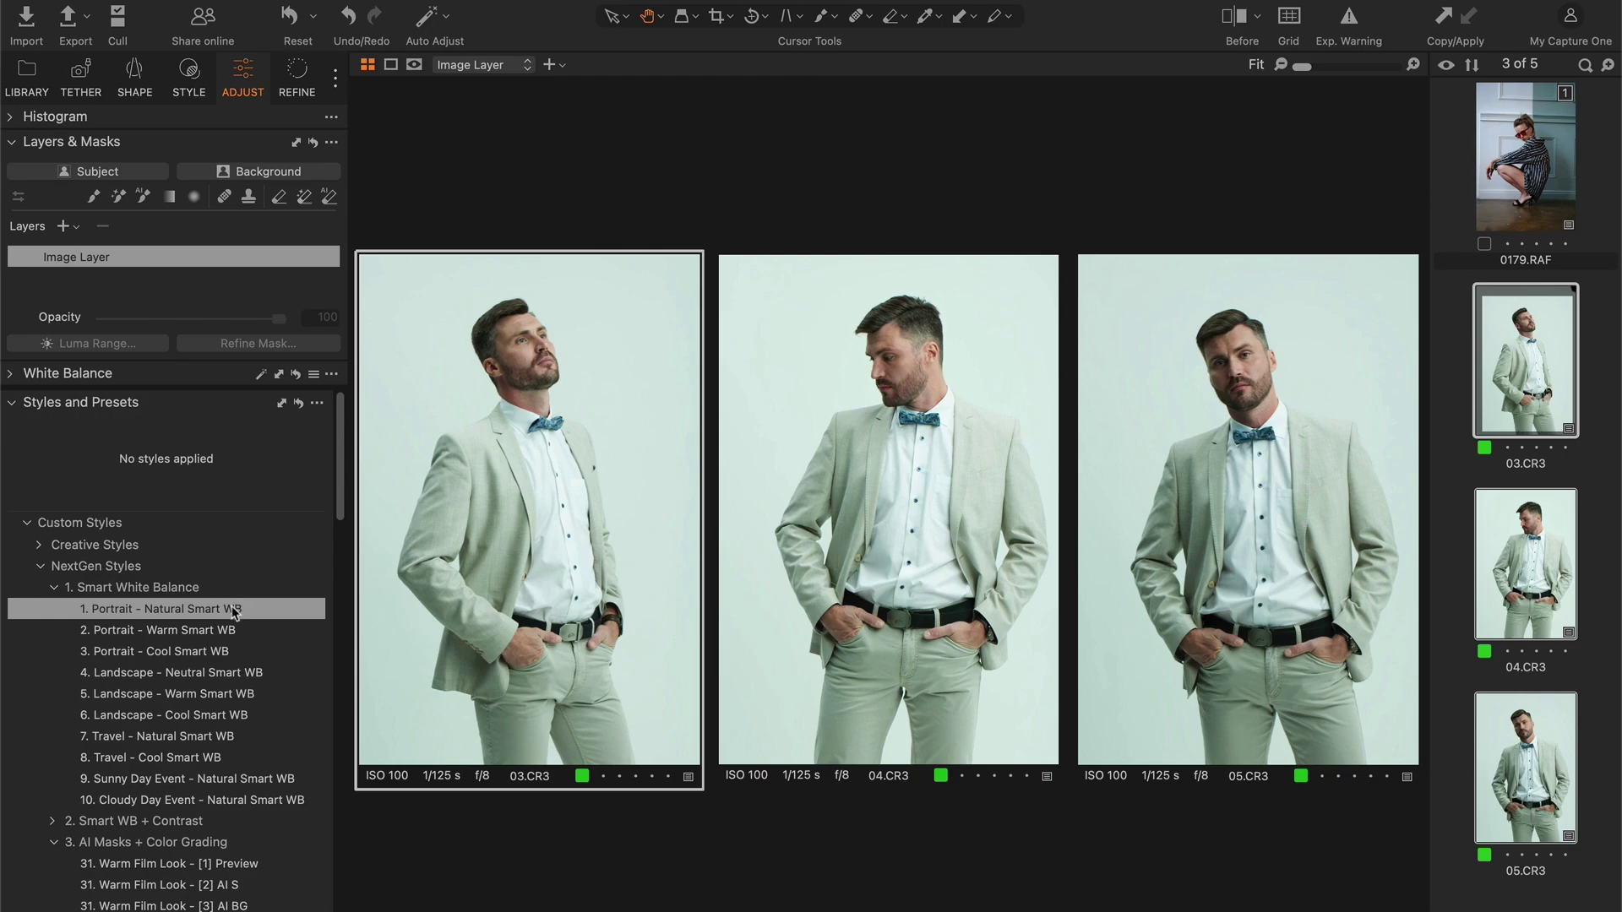
{"action": "left_click", "coordinate": [235, 609]}
Apply the Soft Blue AI S subject style to the three suit portraits
{"action": "scroll", "coordinate": [235, 612], "scroll_direction": "down", "scroll_amount": 12}
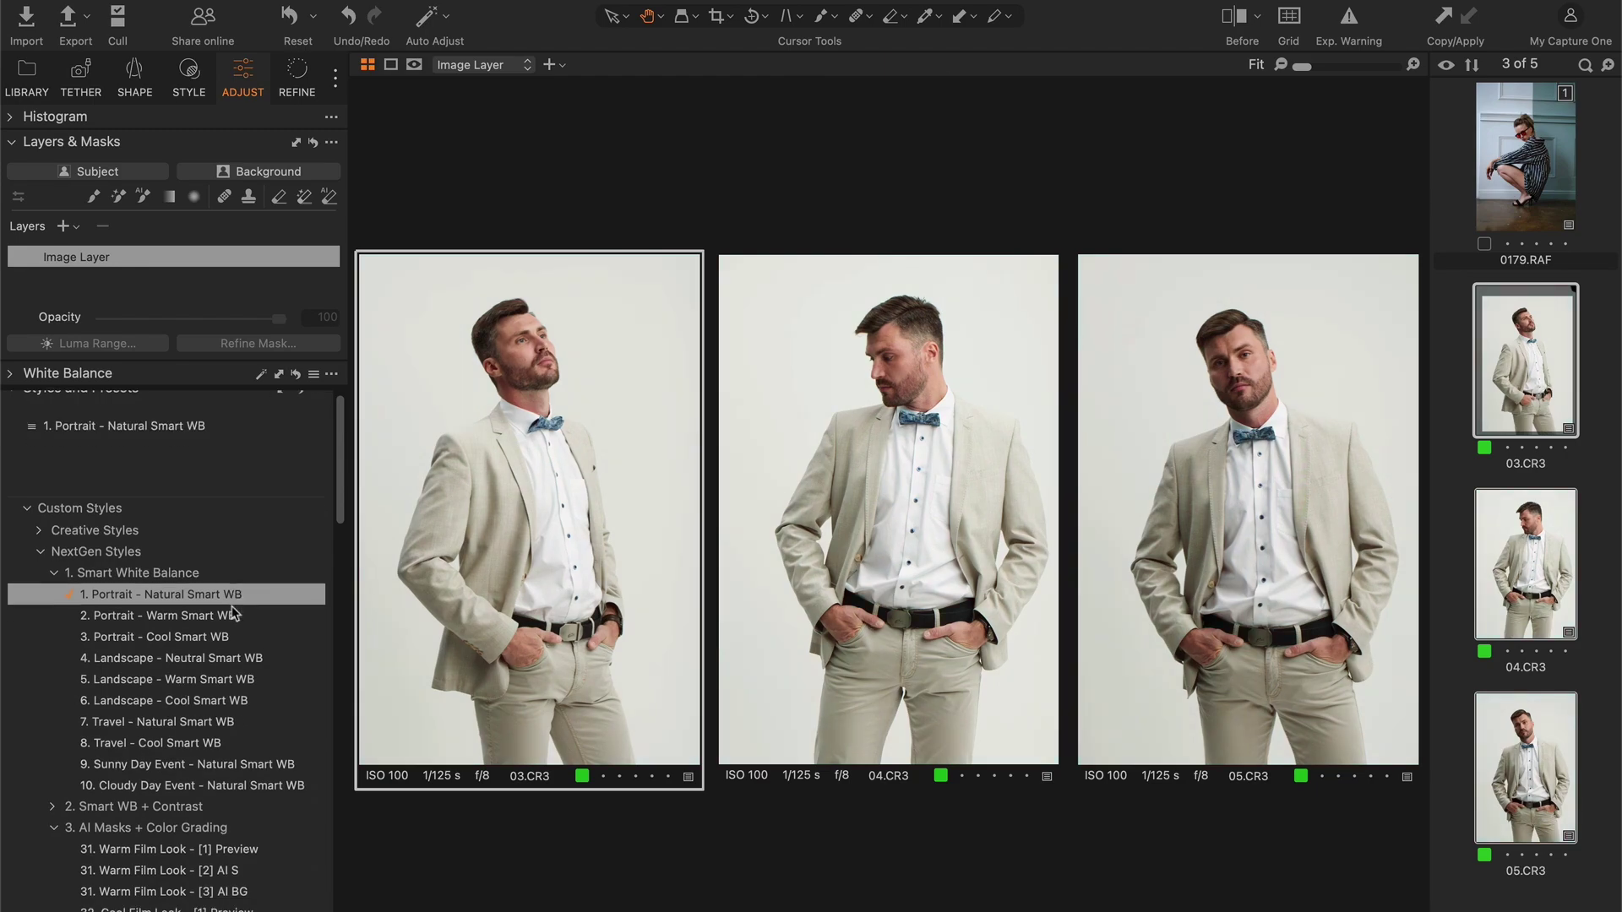
{"action": "scroll", "coordinate": [235, 613], "scroll_direction": "down", "scroll_amount": 11}
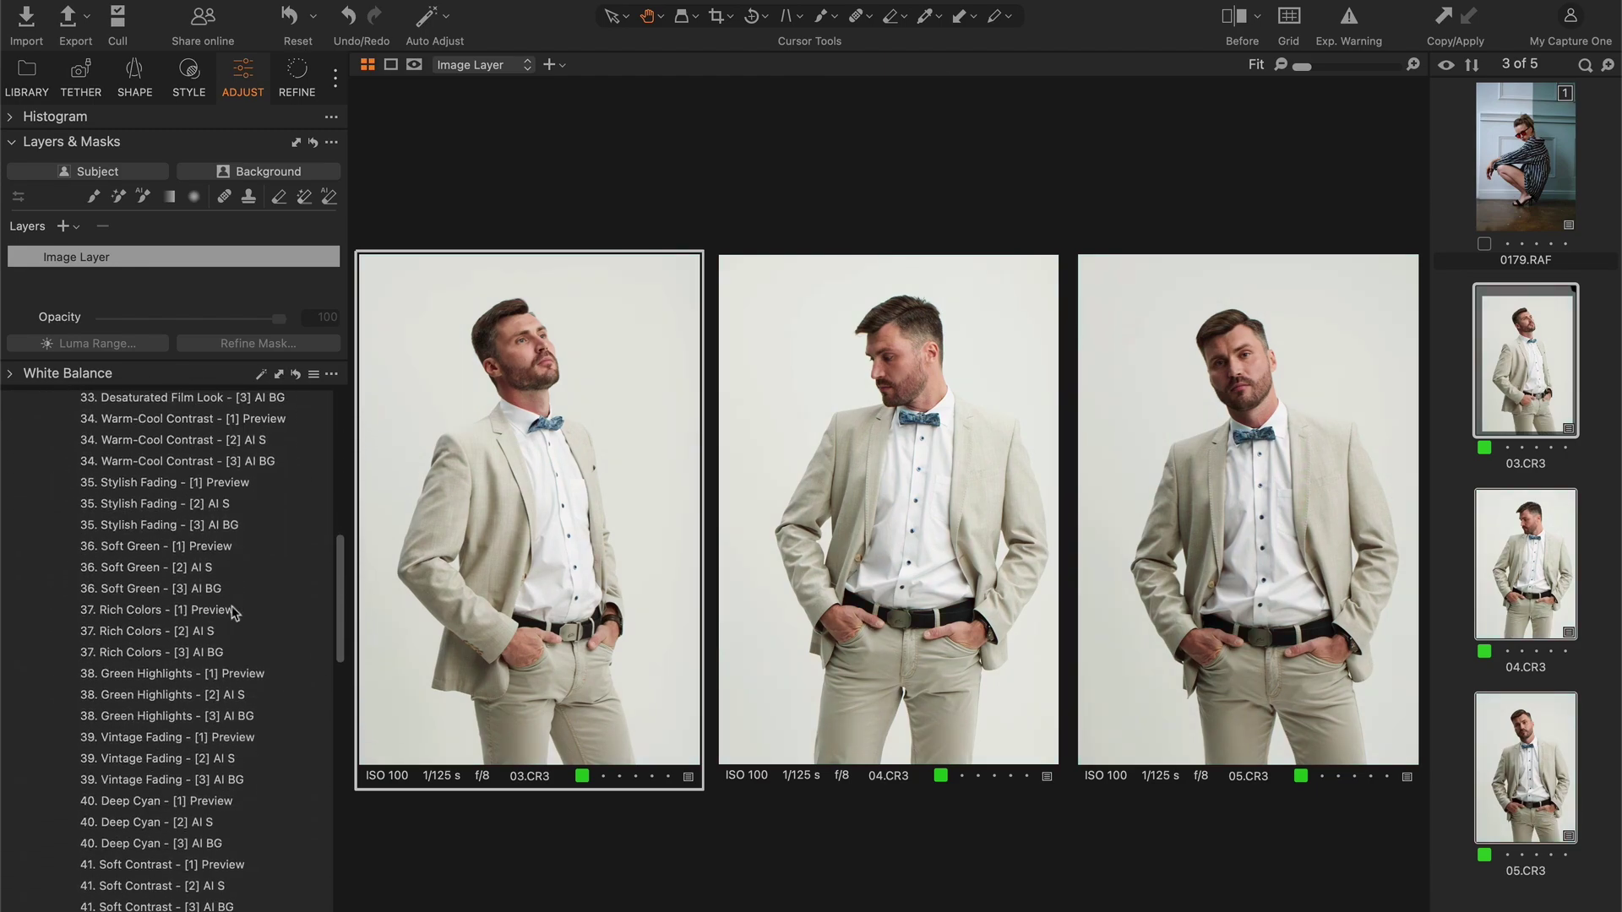
{"action": "scroll", "coordinate": [235, 613], "scroll_direction": "down", "scroll_amount": 3}
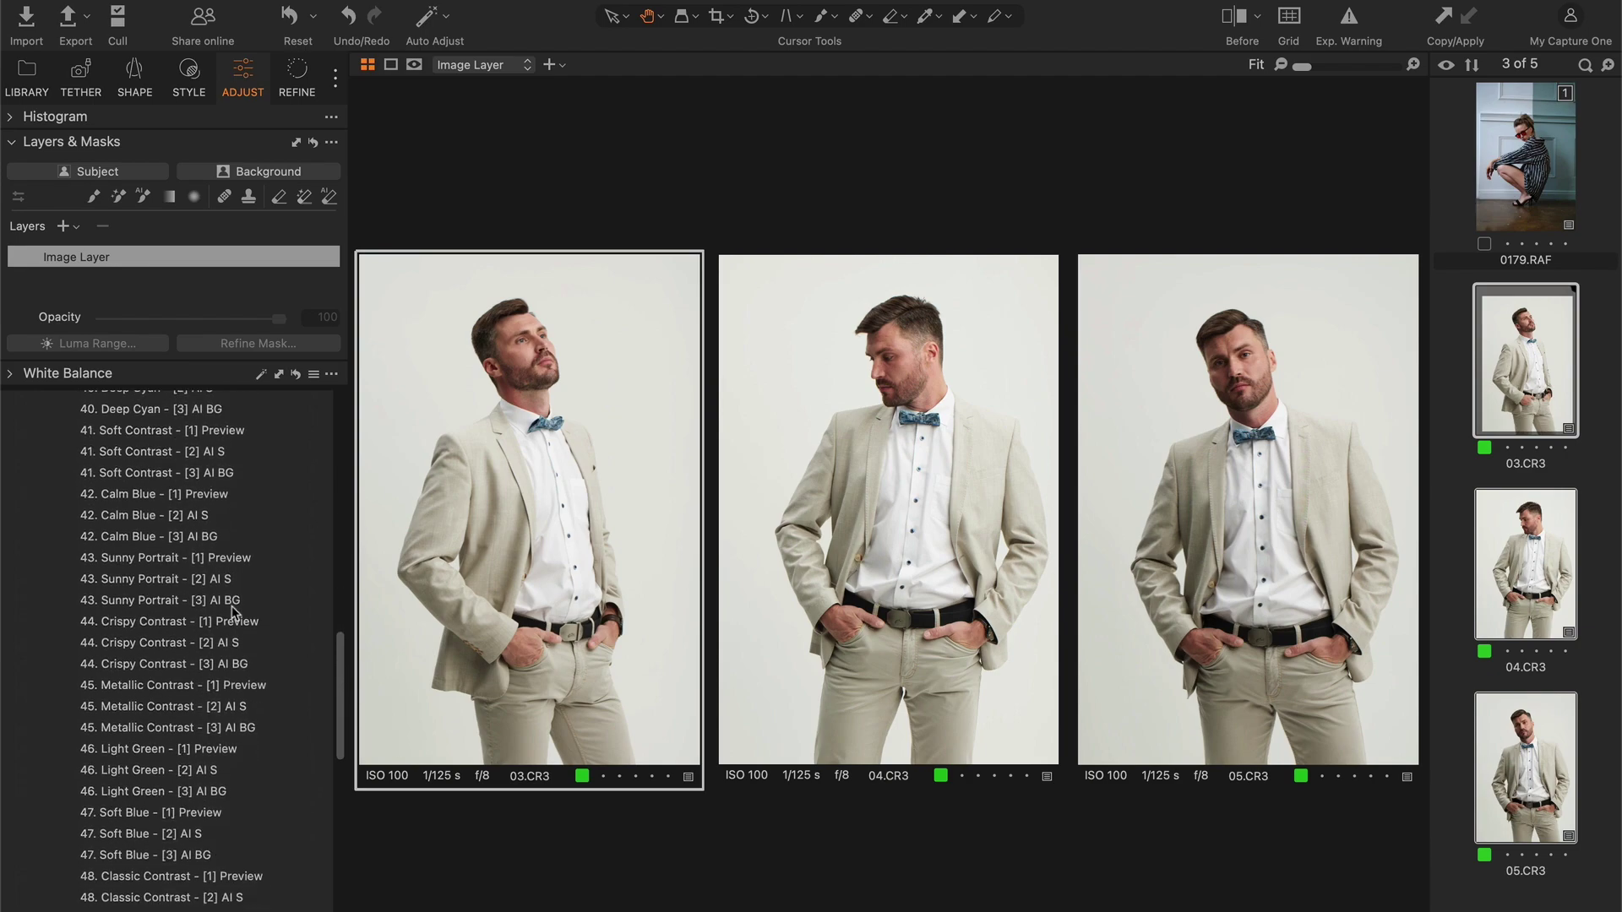
{"action": "left_click", "coordinate": [235, 755]}
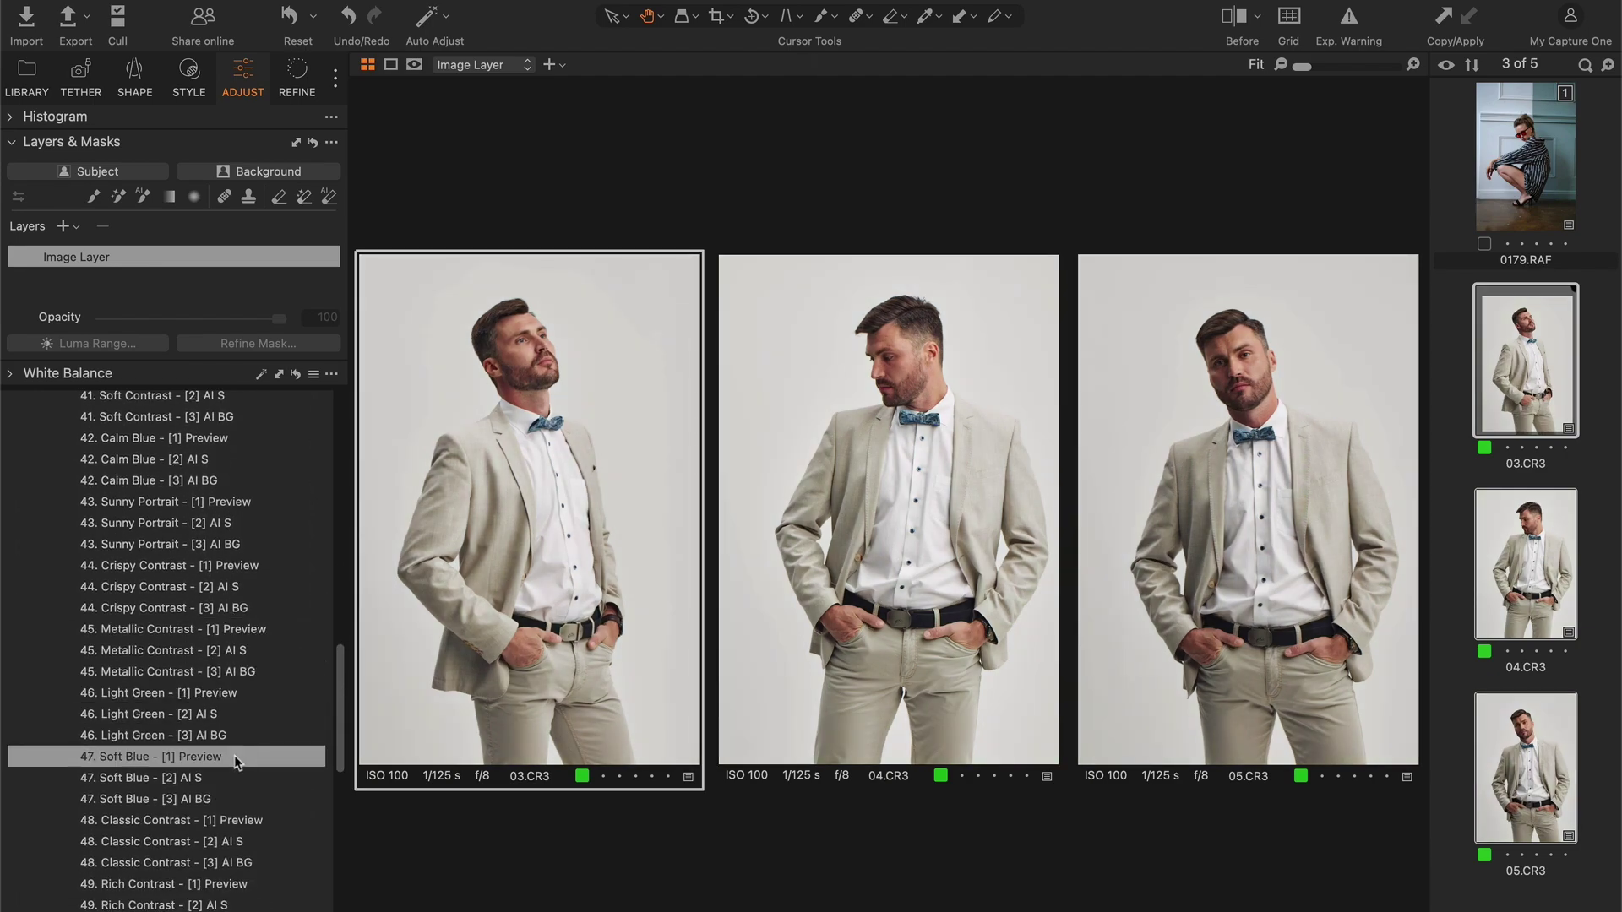
{"action": "left_click", "coordinate": [247, 777]}
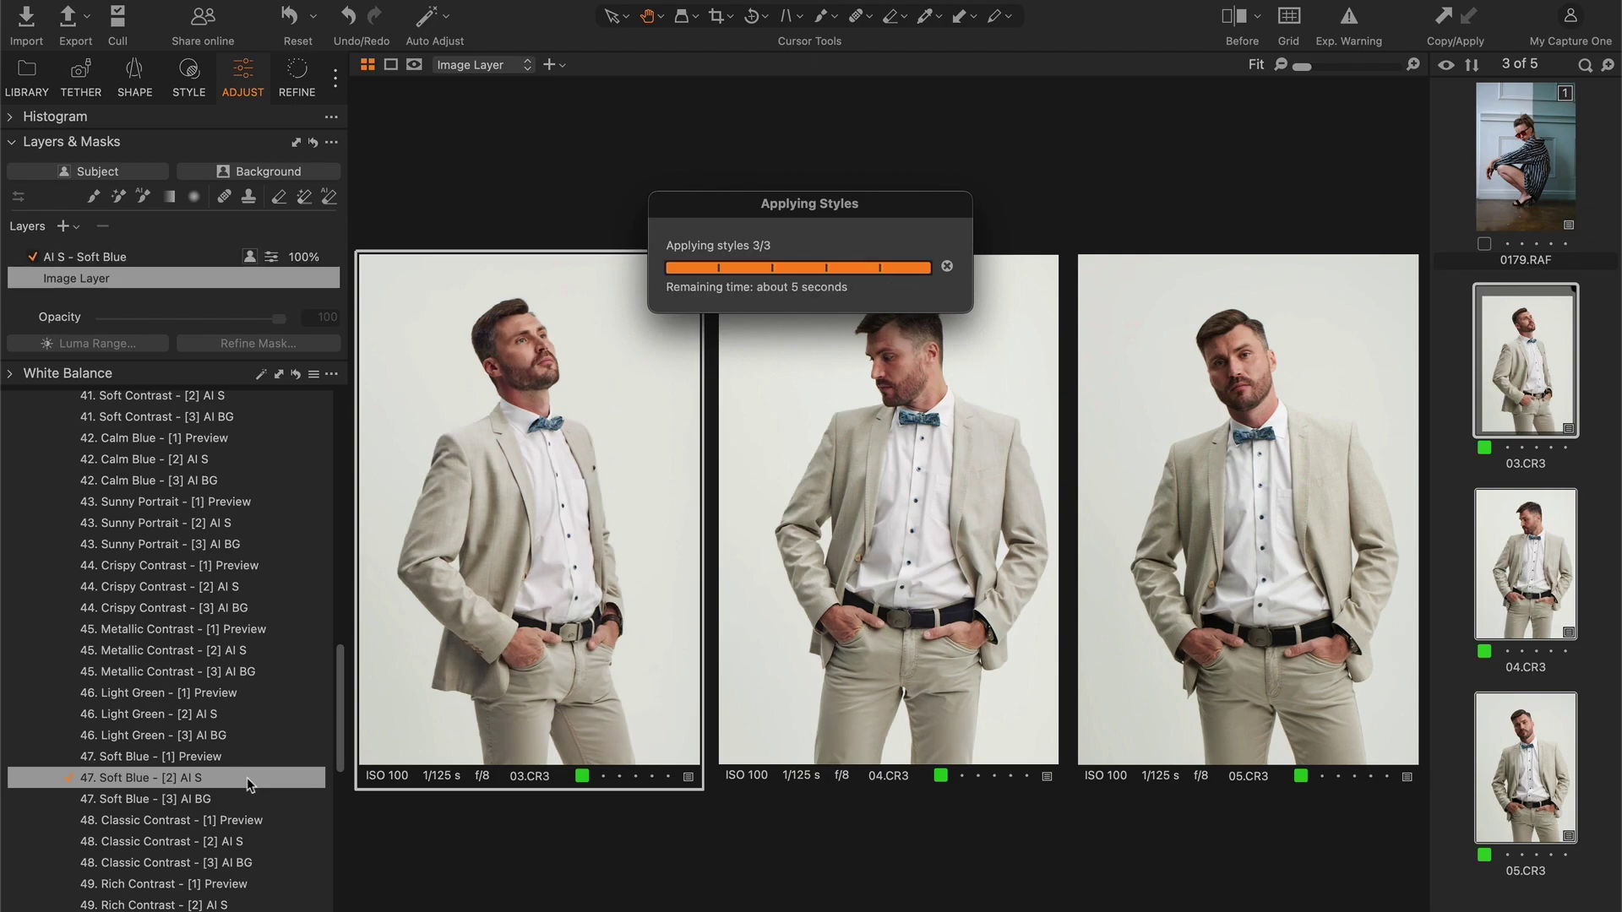
Toggle the AI S - Soft Blue subject mask overlay with M across the suit photos
{"action": "left_click", "coordinate": [187, 254]}
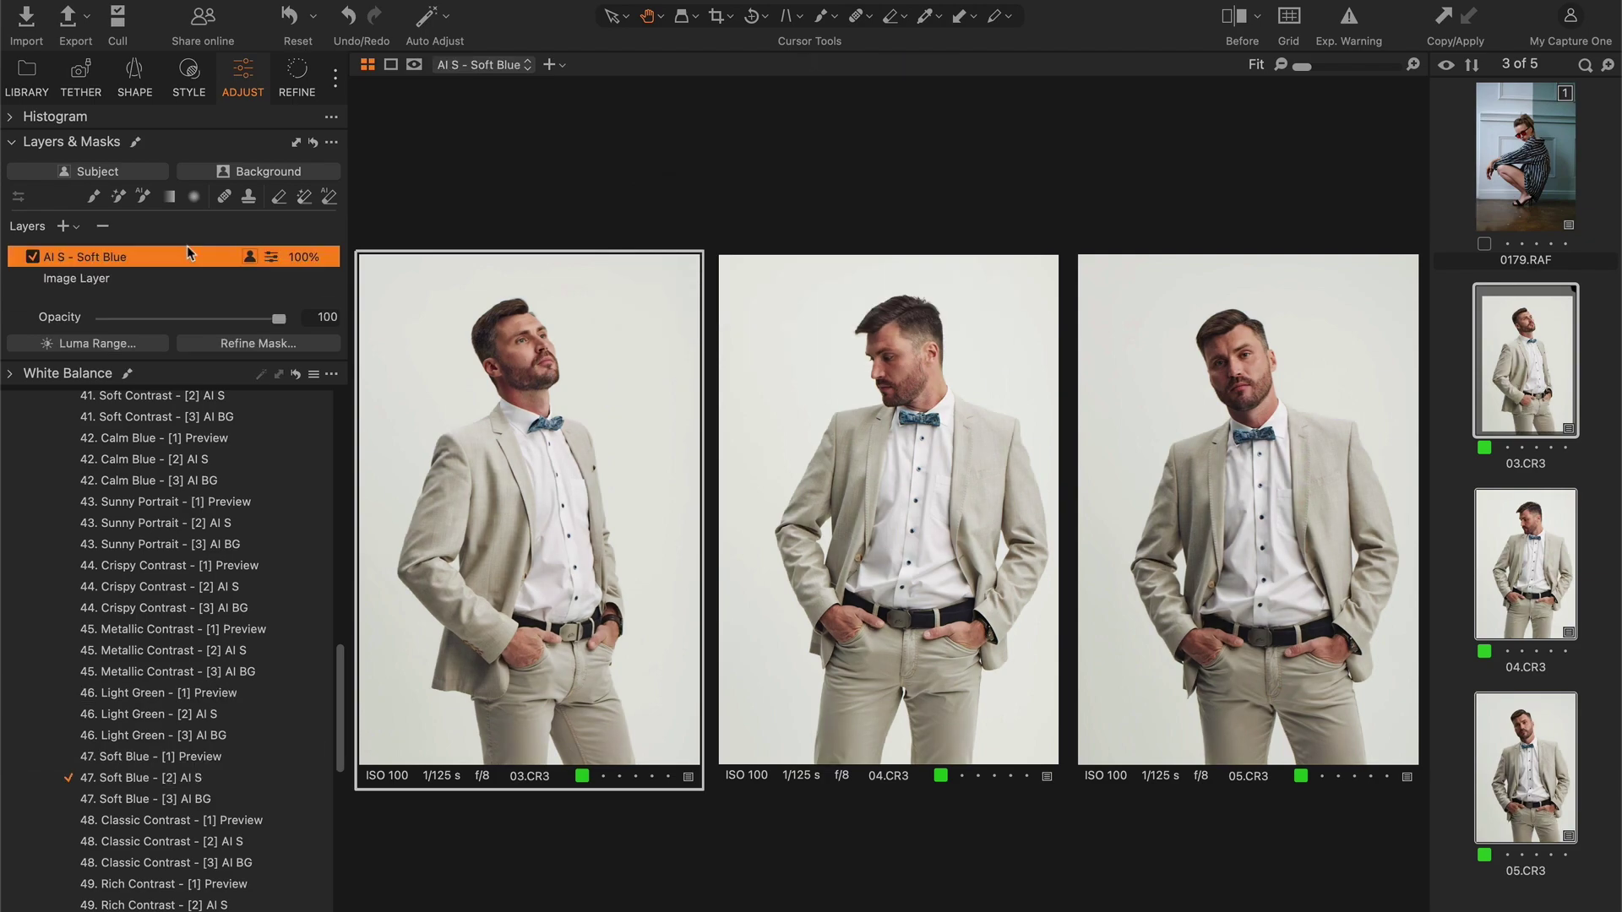
{"action": "key", "text": "m"}
{"action": "key", "text": "m"}
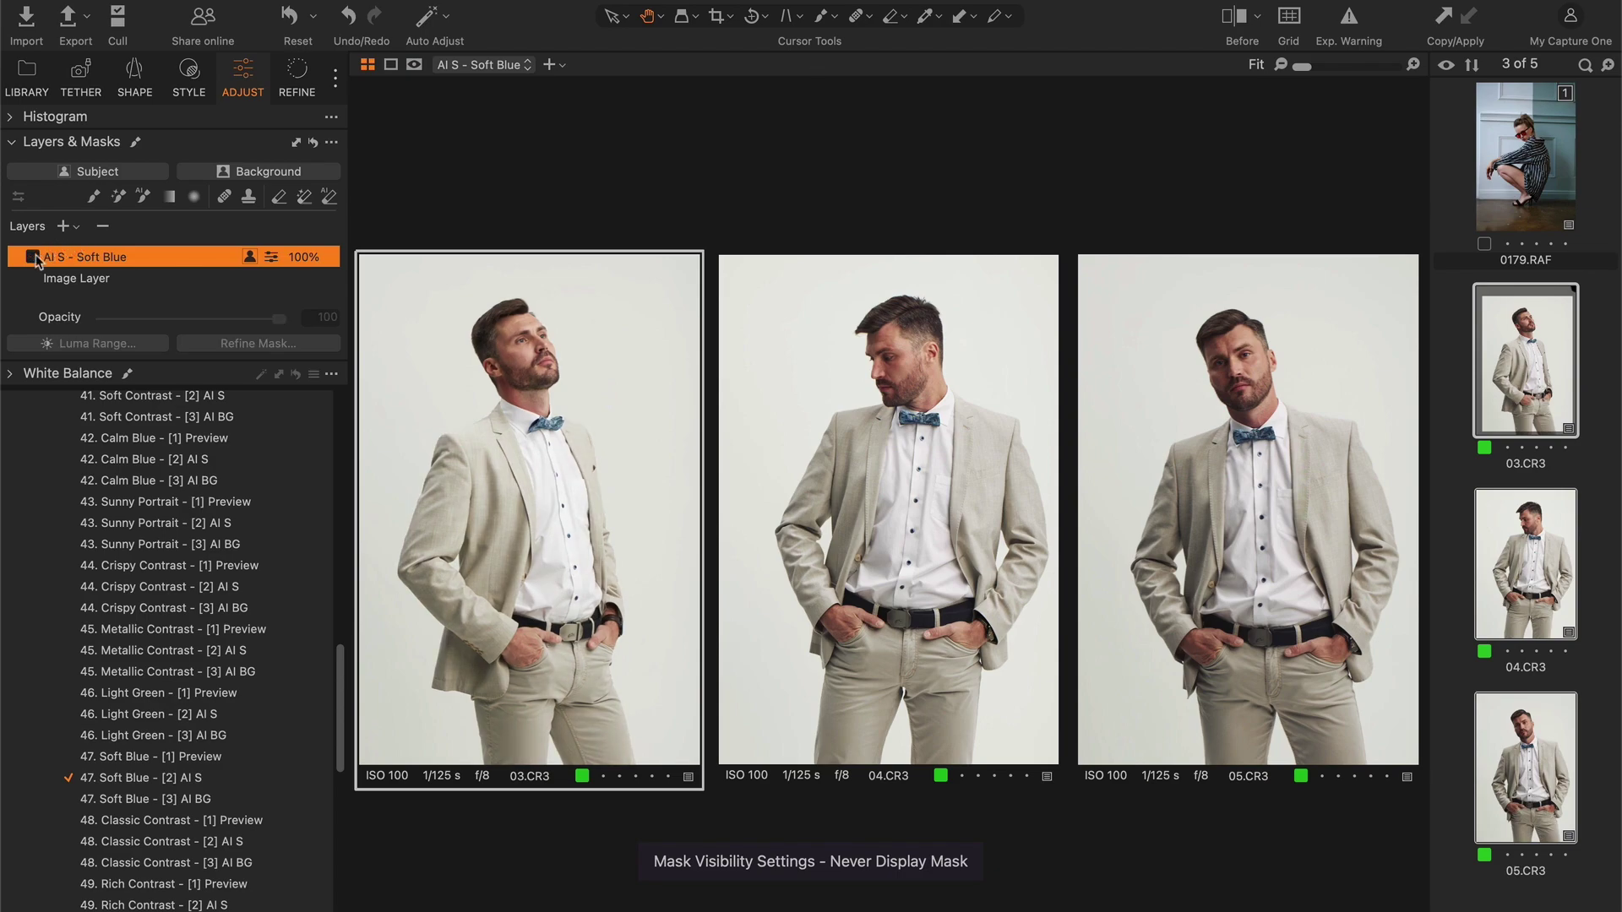
{"action": "left_click", "coordinate": [1210, 543]}
{"action": "key", "text": "m"}
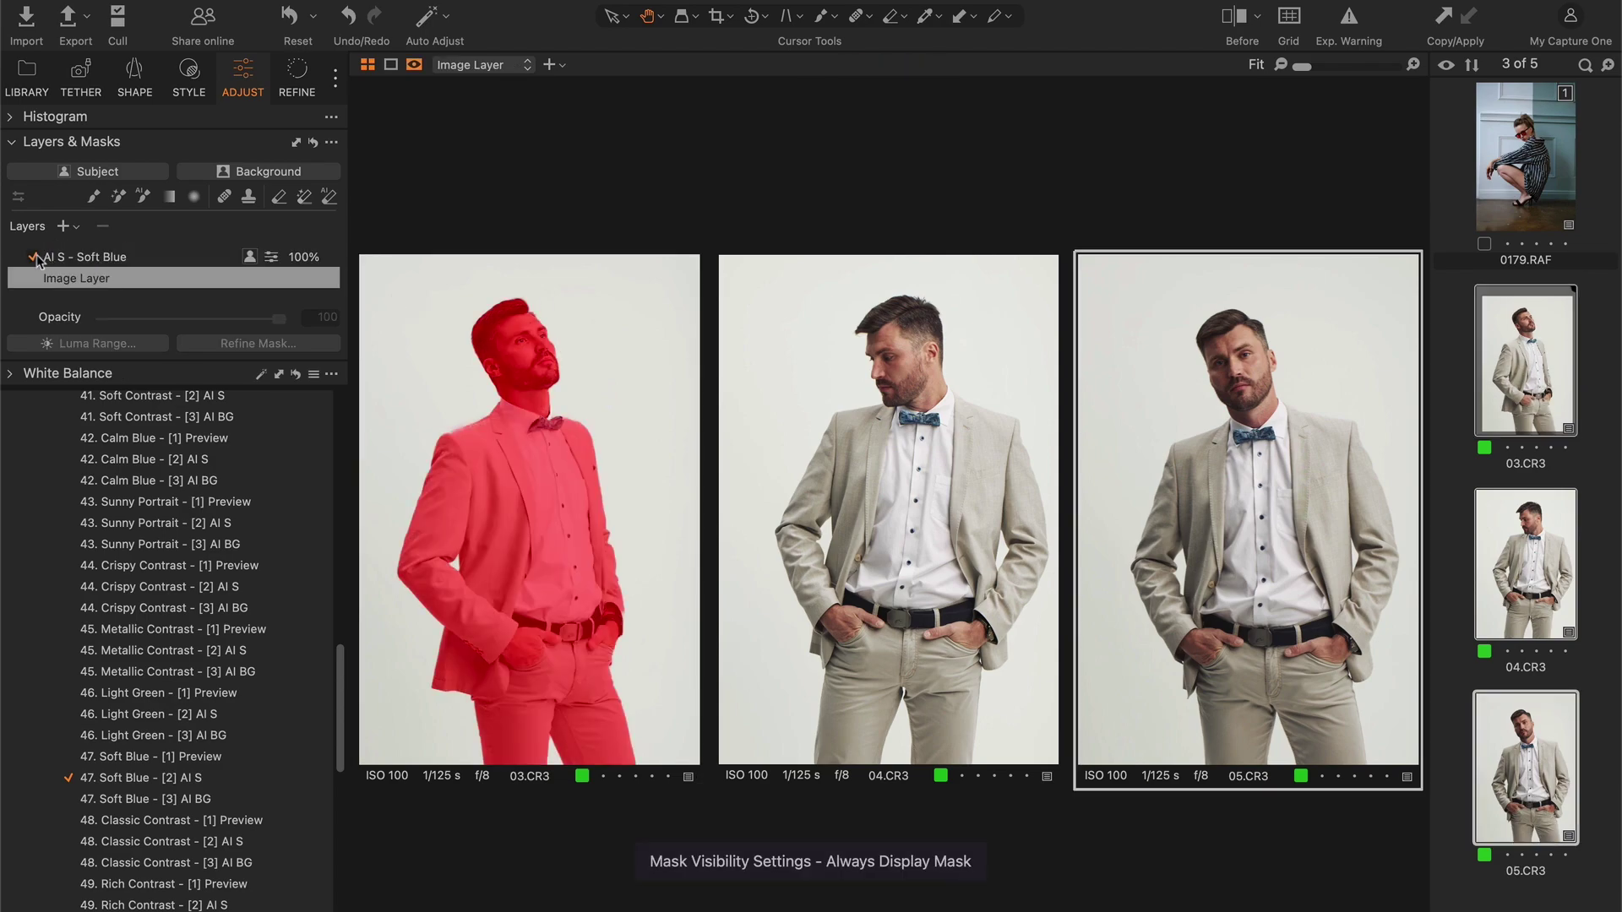
{"action": "left_click", "coordinate": [46, 256]}
{"action": "key", "text": "m"}
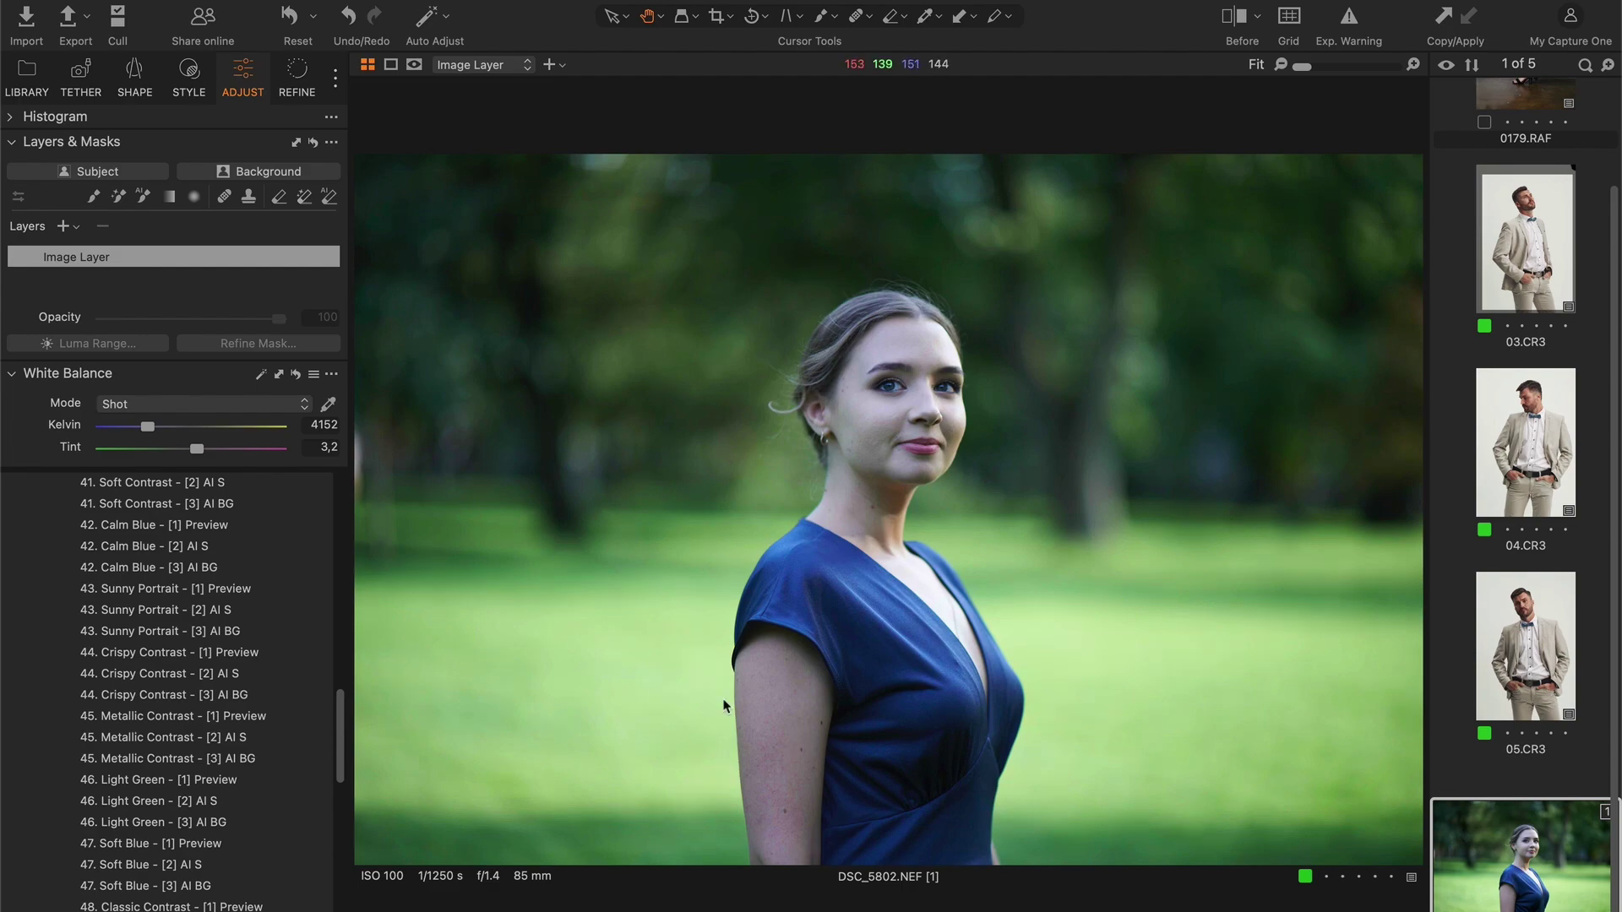
Auto white balance the park portrait, then apply Portrait - Natural Smart WB for 5927 K, tint 8
{"action": "left_click", "coordinate": [261, 374]}
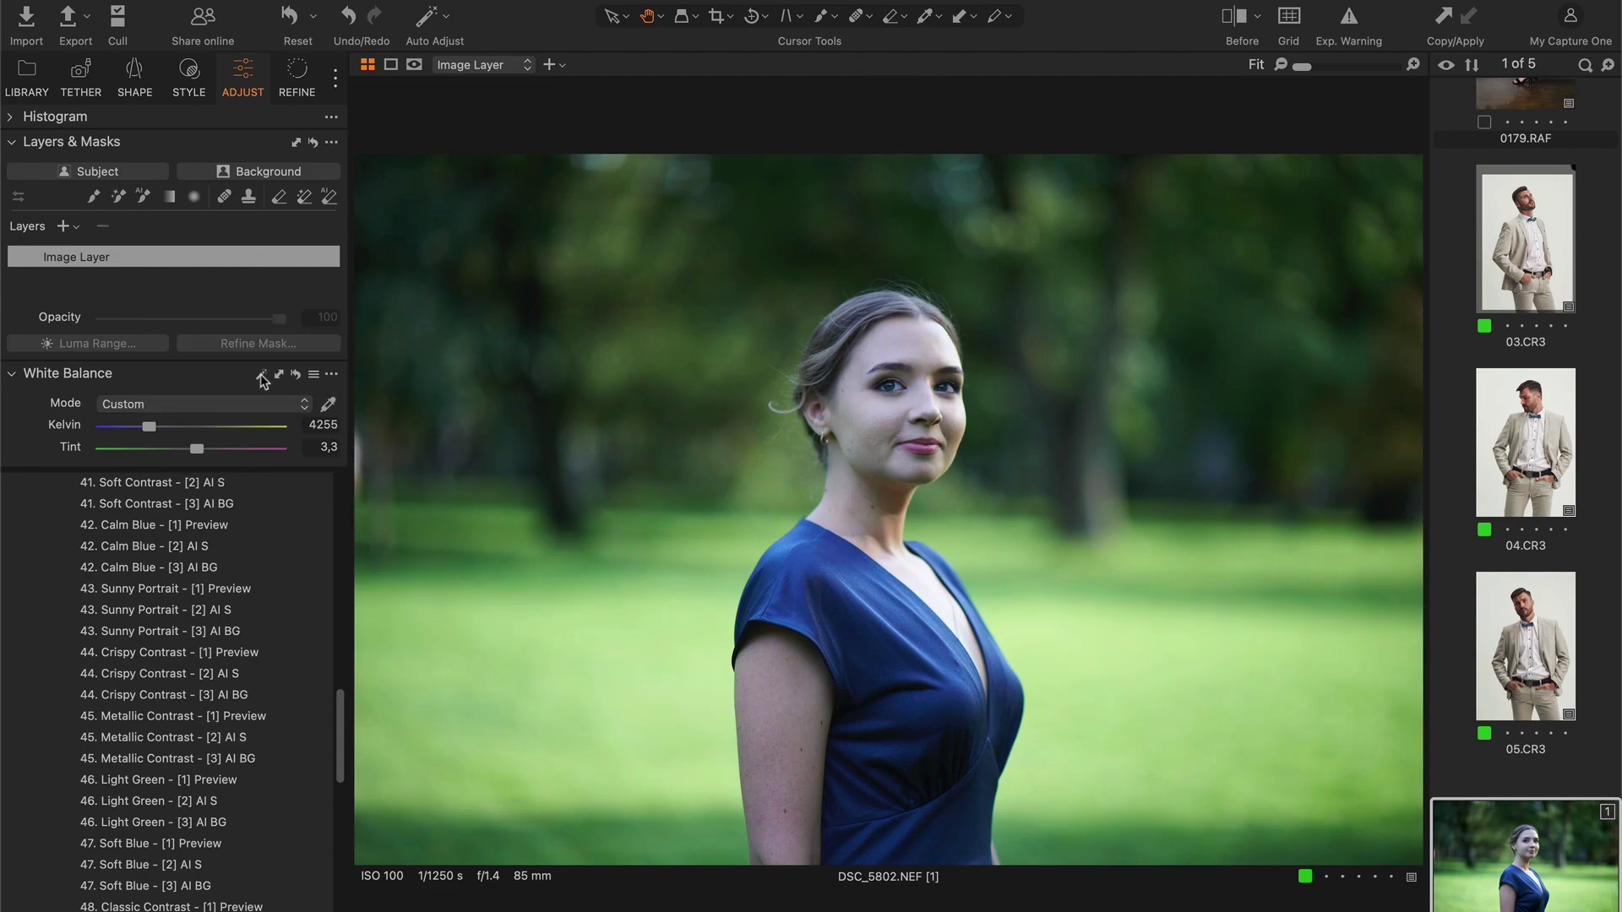
{"action": "scroll", "coordinate": [265, 504], "scroll_direction": "up", "scroll_amount": 20}
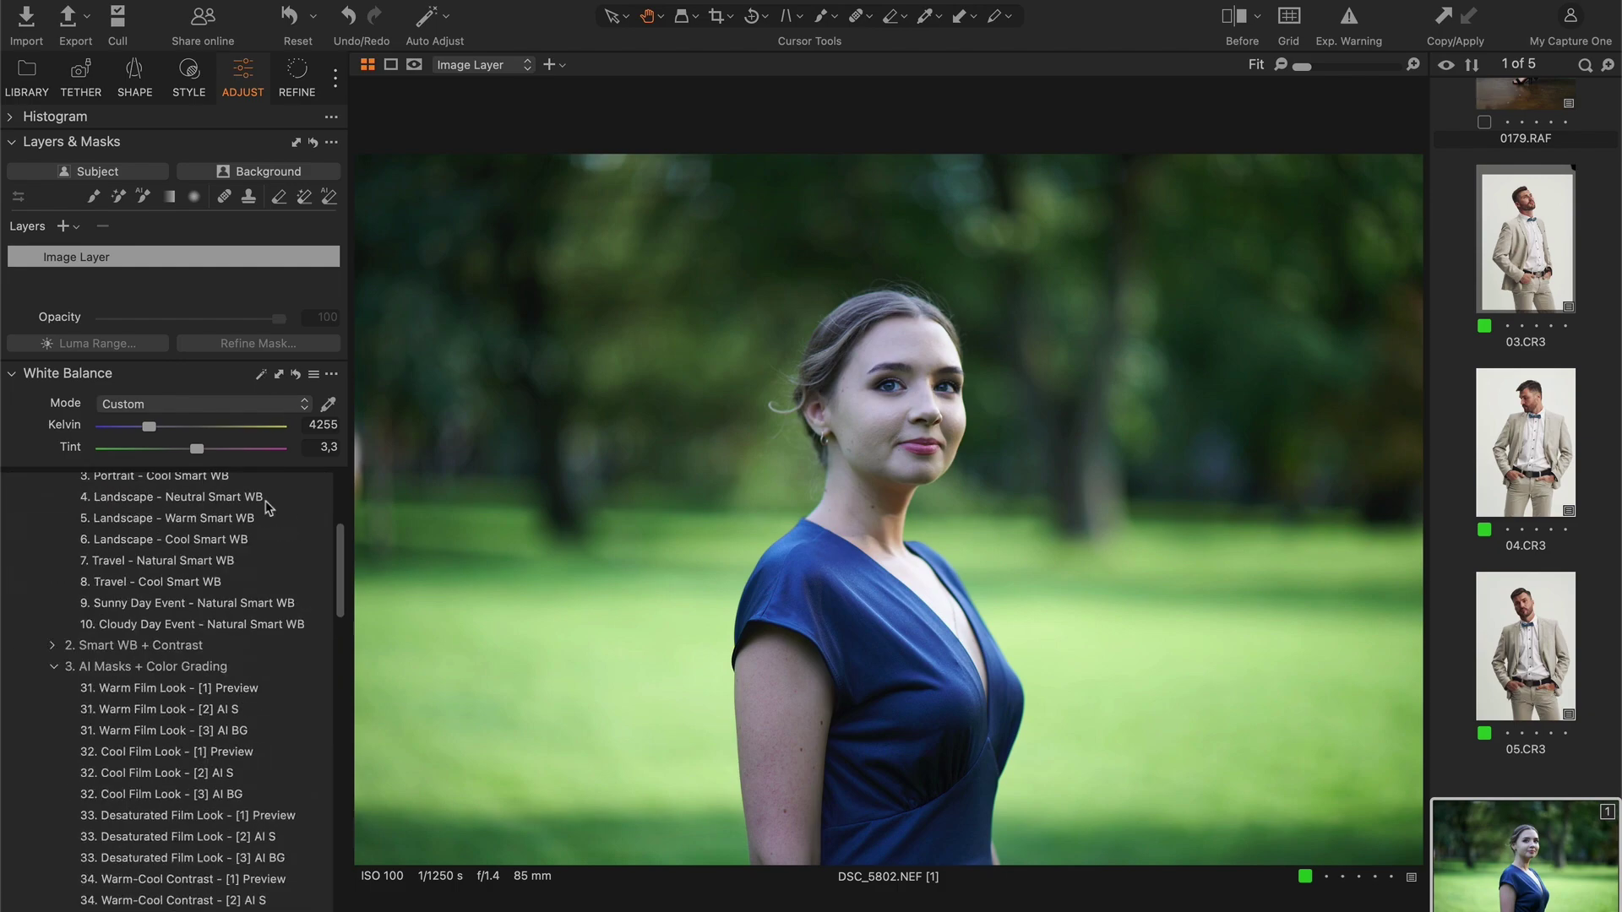
{"action": "left_click", "coordinate": [191, 692]}
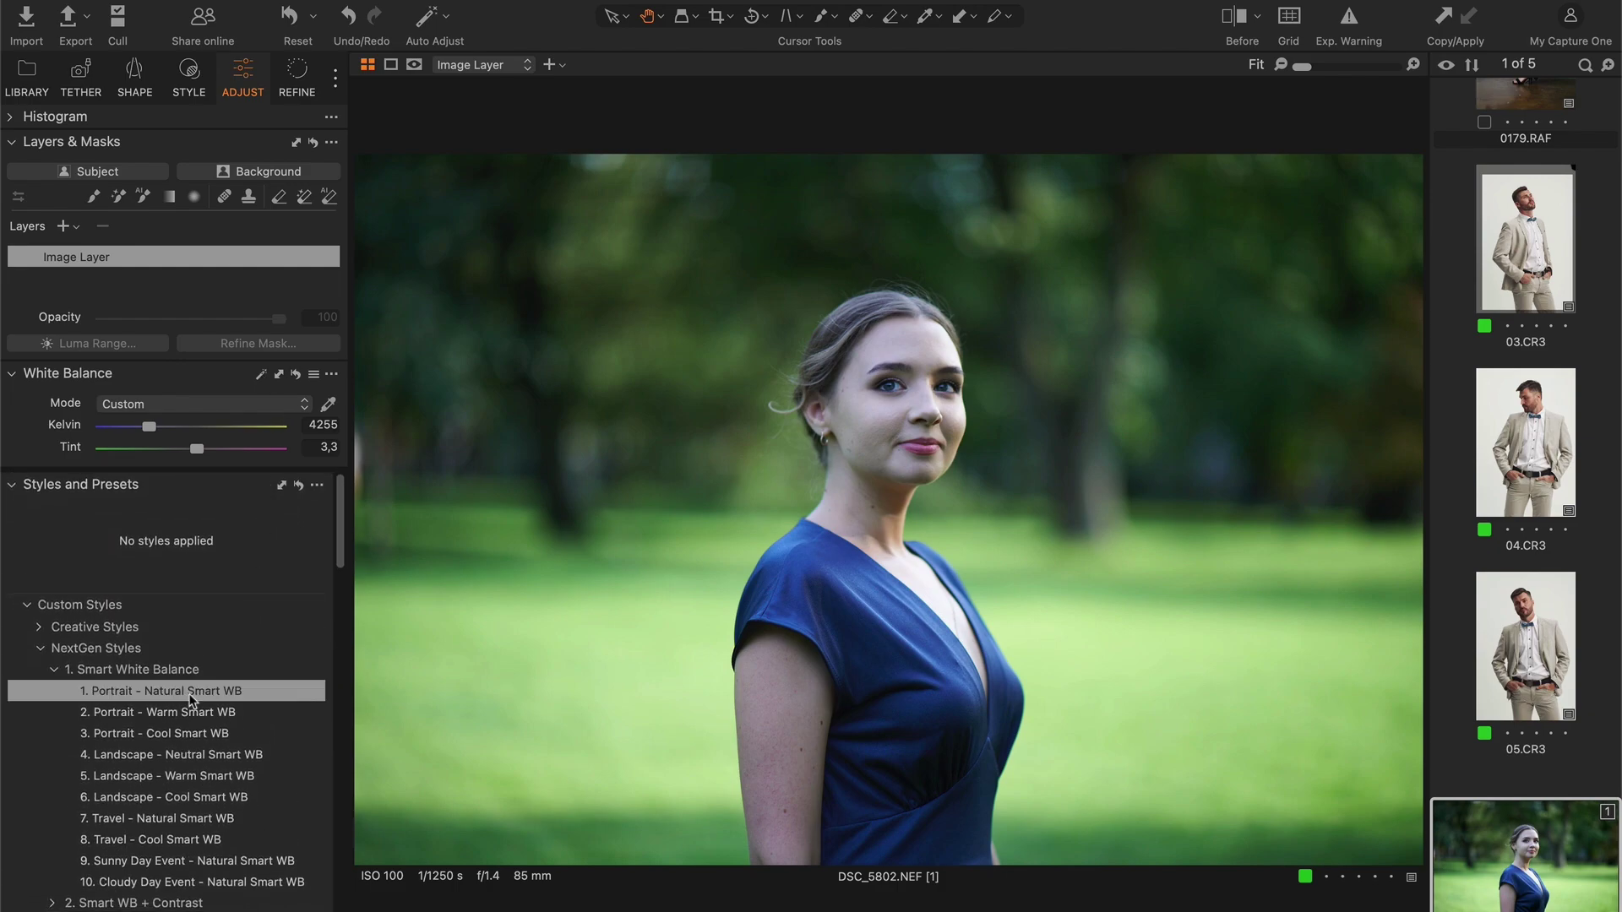
Preview the Stylish Fading, Green Highlights and Deep Cyan AI looks on the portrait
{"action": "scroll", "coordinate": [191, 698], "scroll_direction": "down", "scroll_amount": 3}
{"action": "scroll", "coordinate": [189, 699], "scroll_direction": "down", "scroll_amount": 10}
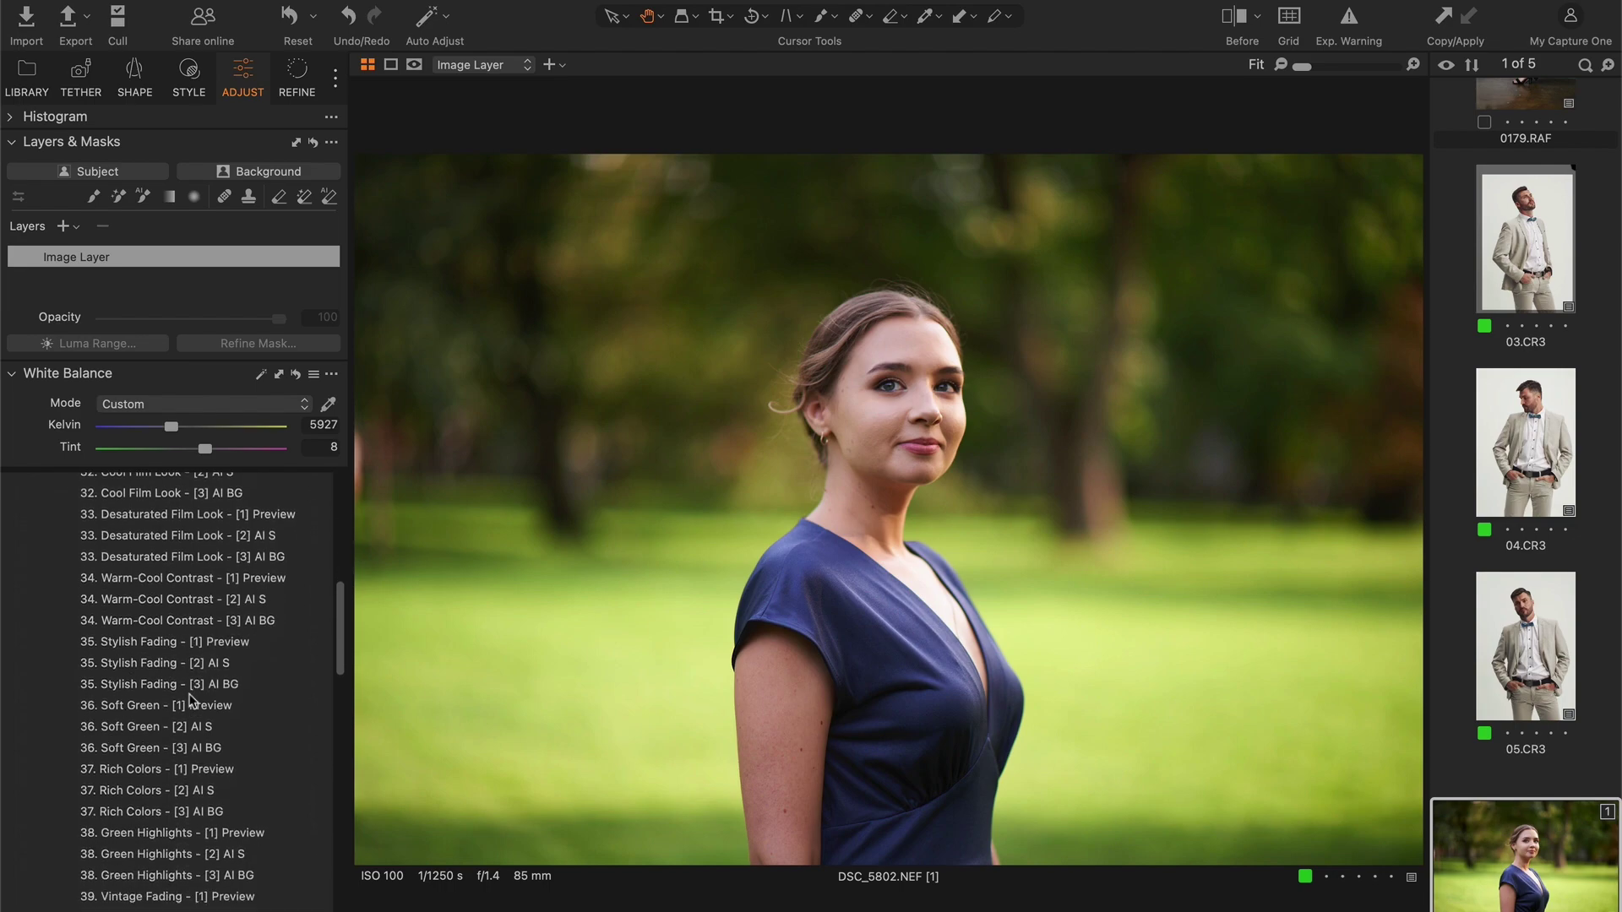
{"action": "left_click", "coordinate": [283, 643]}
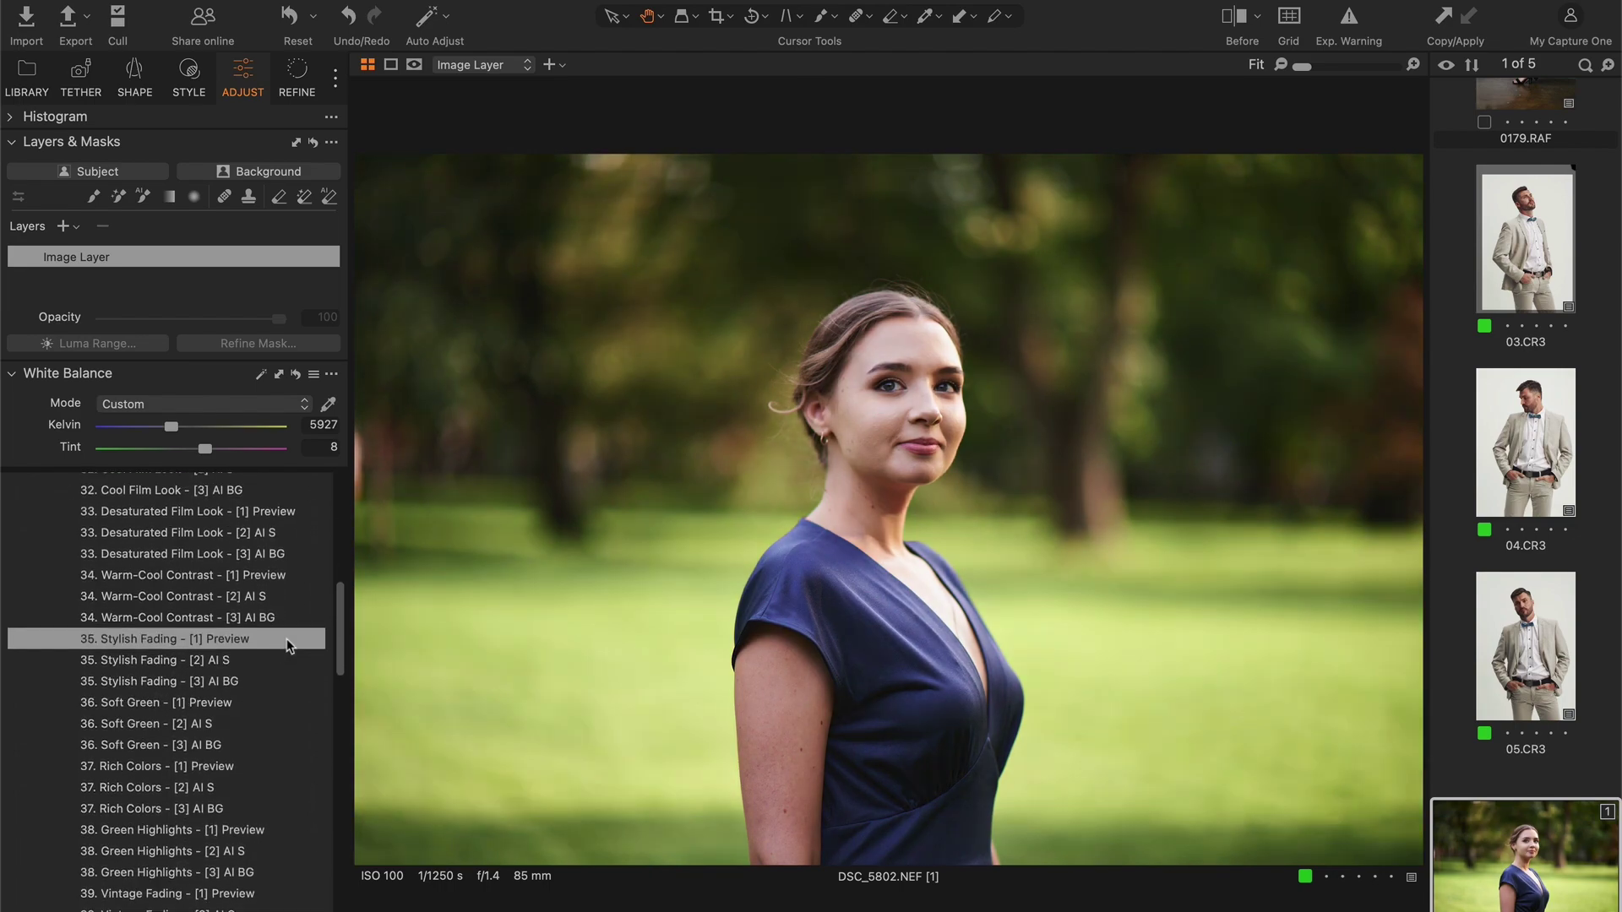
{"action": "scroll", "coordinate": [279, 650], "scroll_direction": "down", "scroll_amount": 4}
{"action": "left_click", "coordinate": [270, 668]}
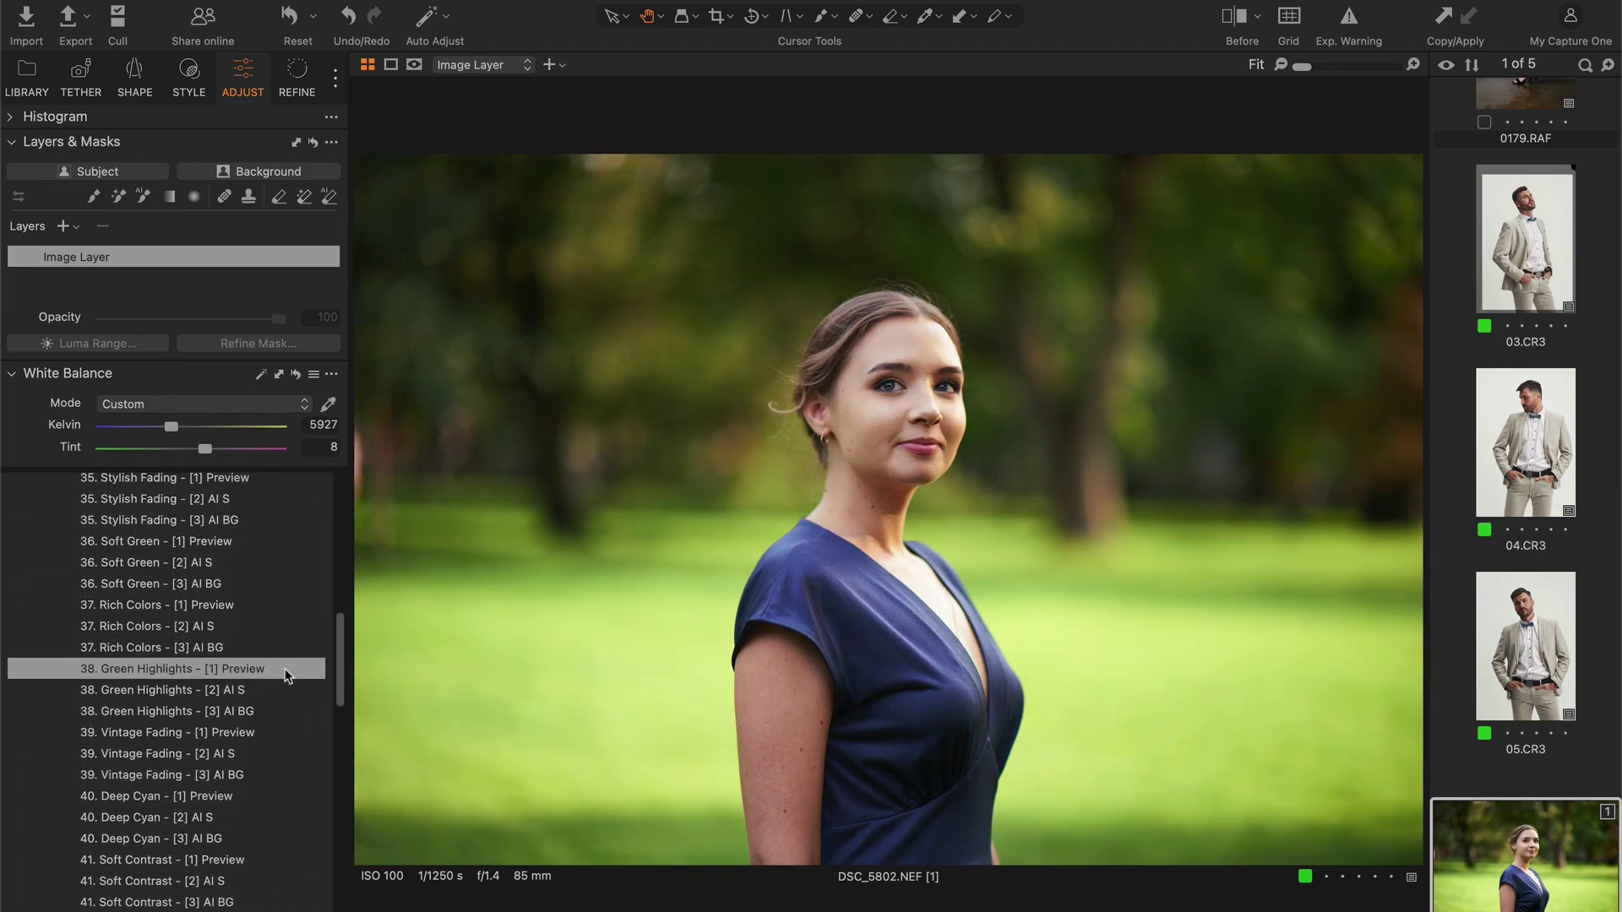
{"action": "scroll", "coordinate": [283, 668], "scroll_direction": "down", "scroll_amount": 4}
{"action": "left_click", "coordinate": [297, 628]}
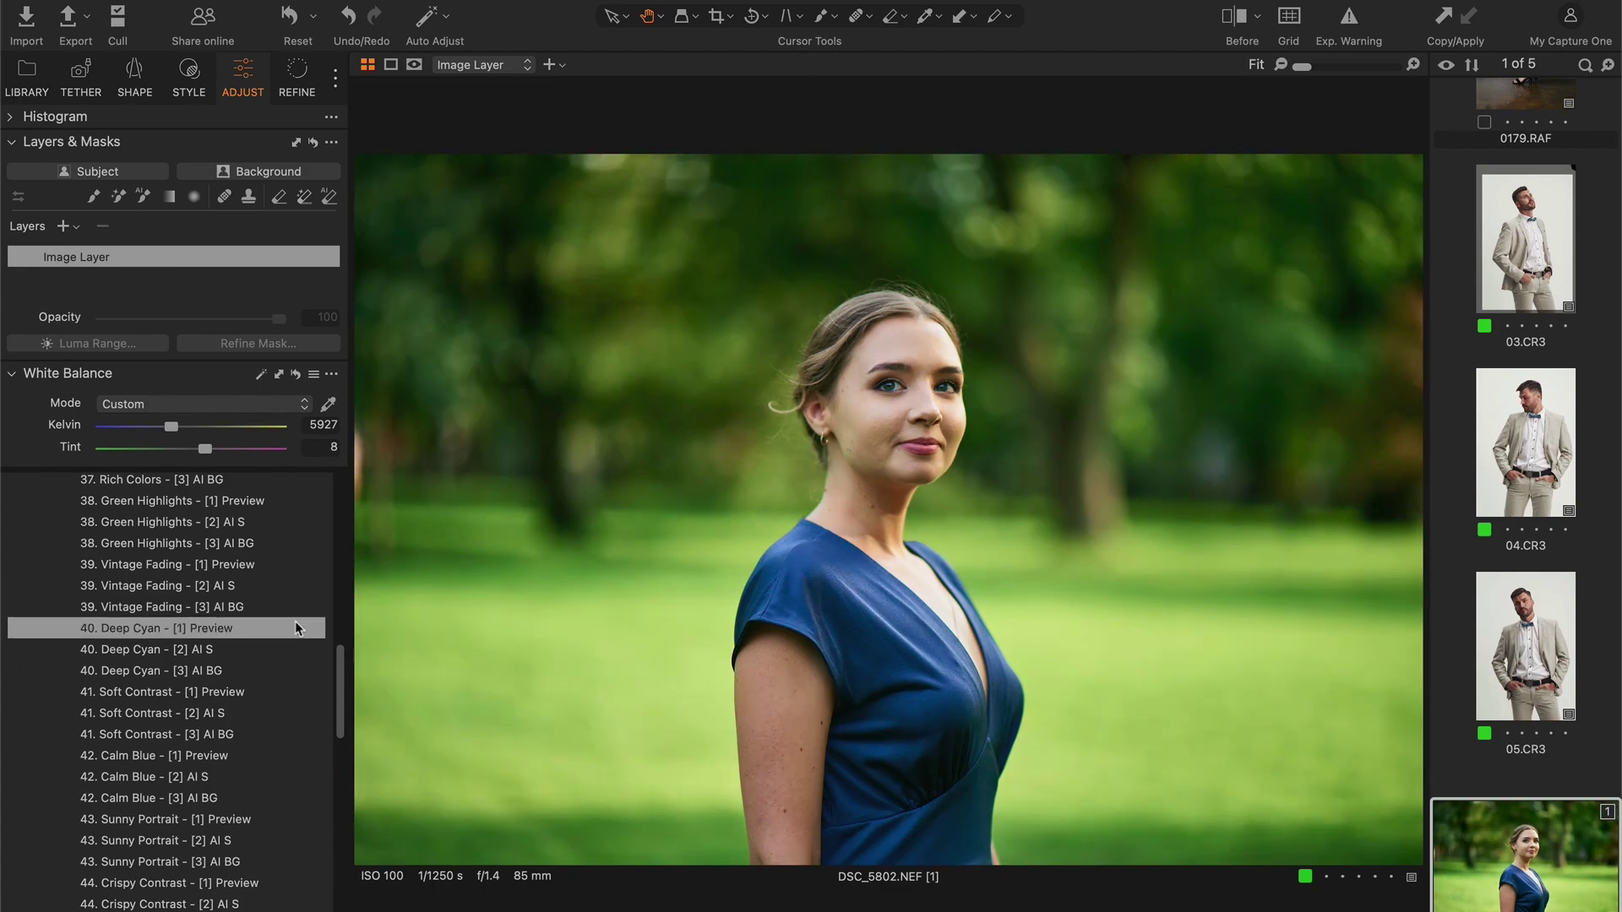
{"action": "scroll", "coordinate": [297, 628], "scroll_direction": "down", "scroll_amount": 5}
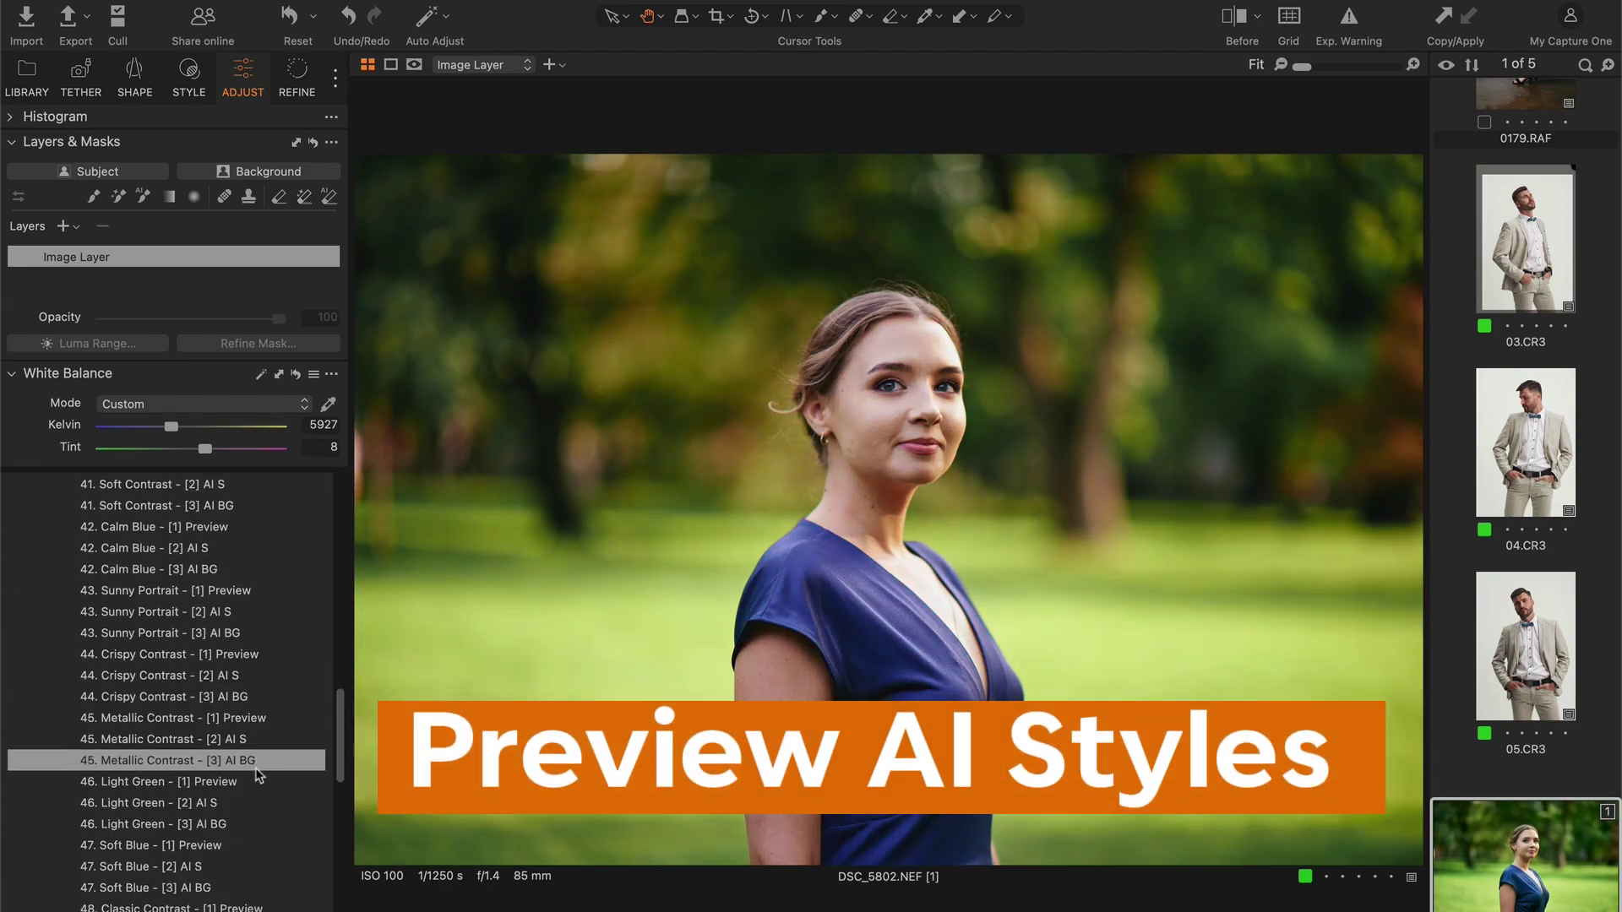
Add the Light Green AI background grading layer and hide its mask overlay
{"action": "left_click", "coordinate": [270, 827]}
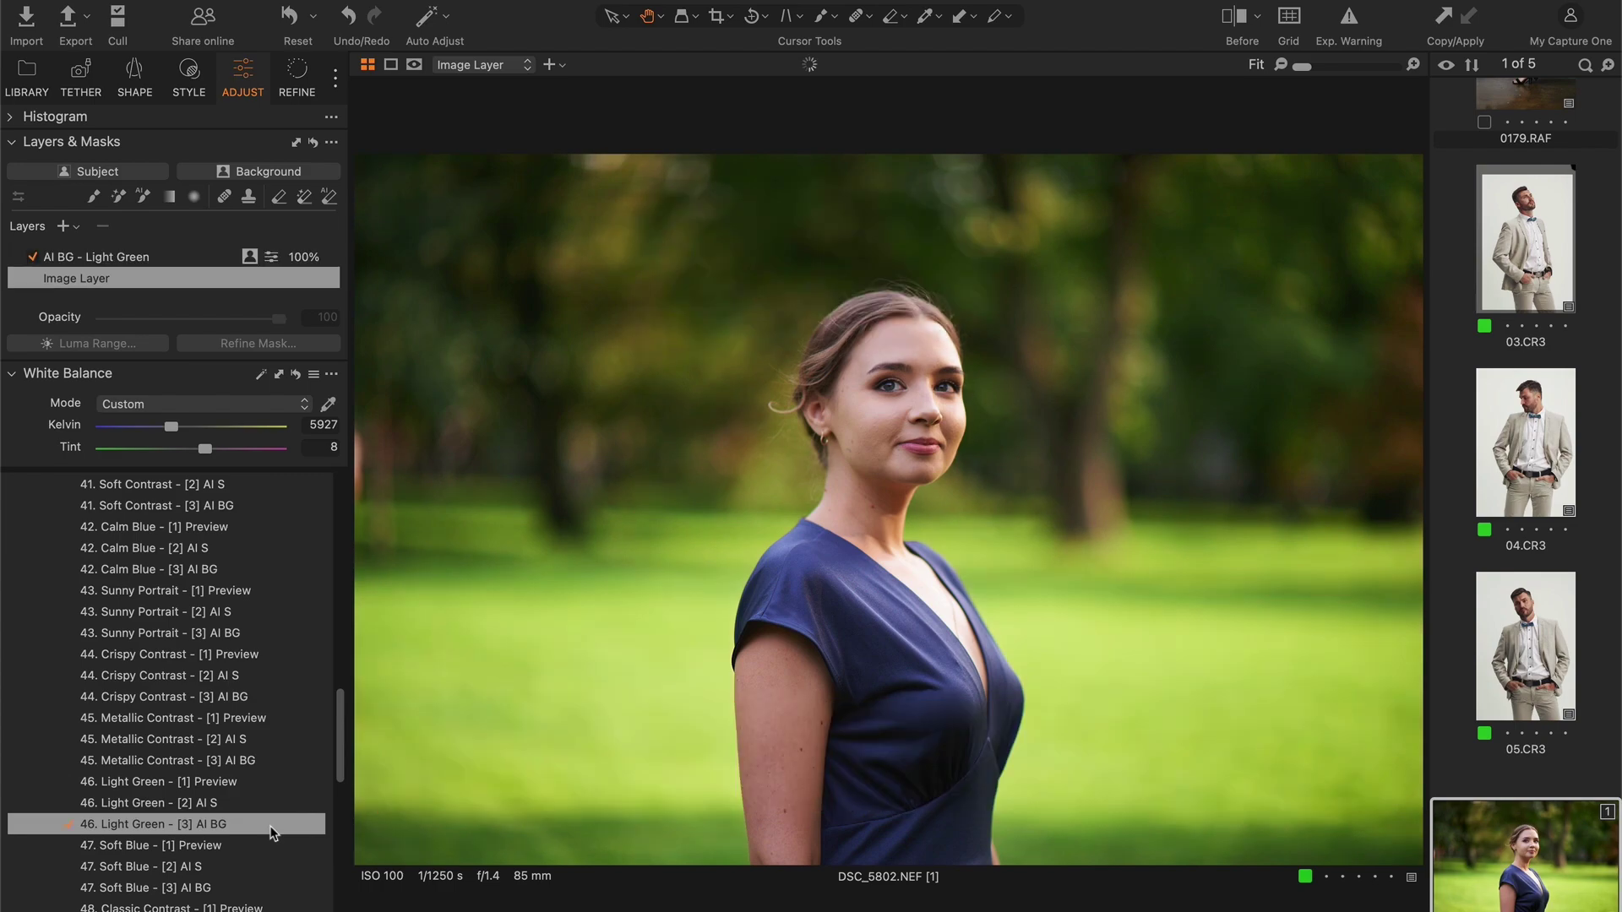
{"action": "left_click", "coordinate": [171, 257]}
{"action": "key", "text": "m"}
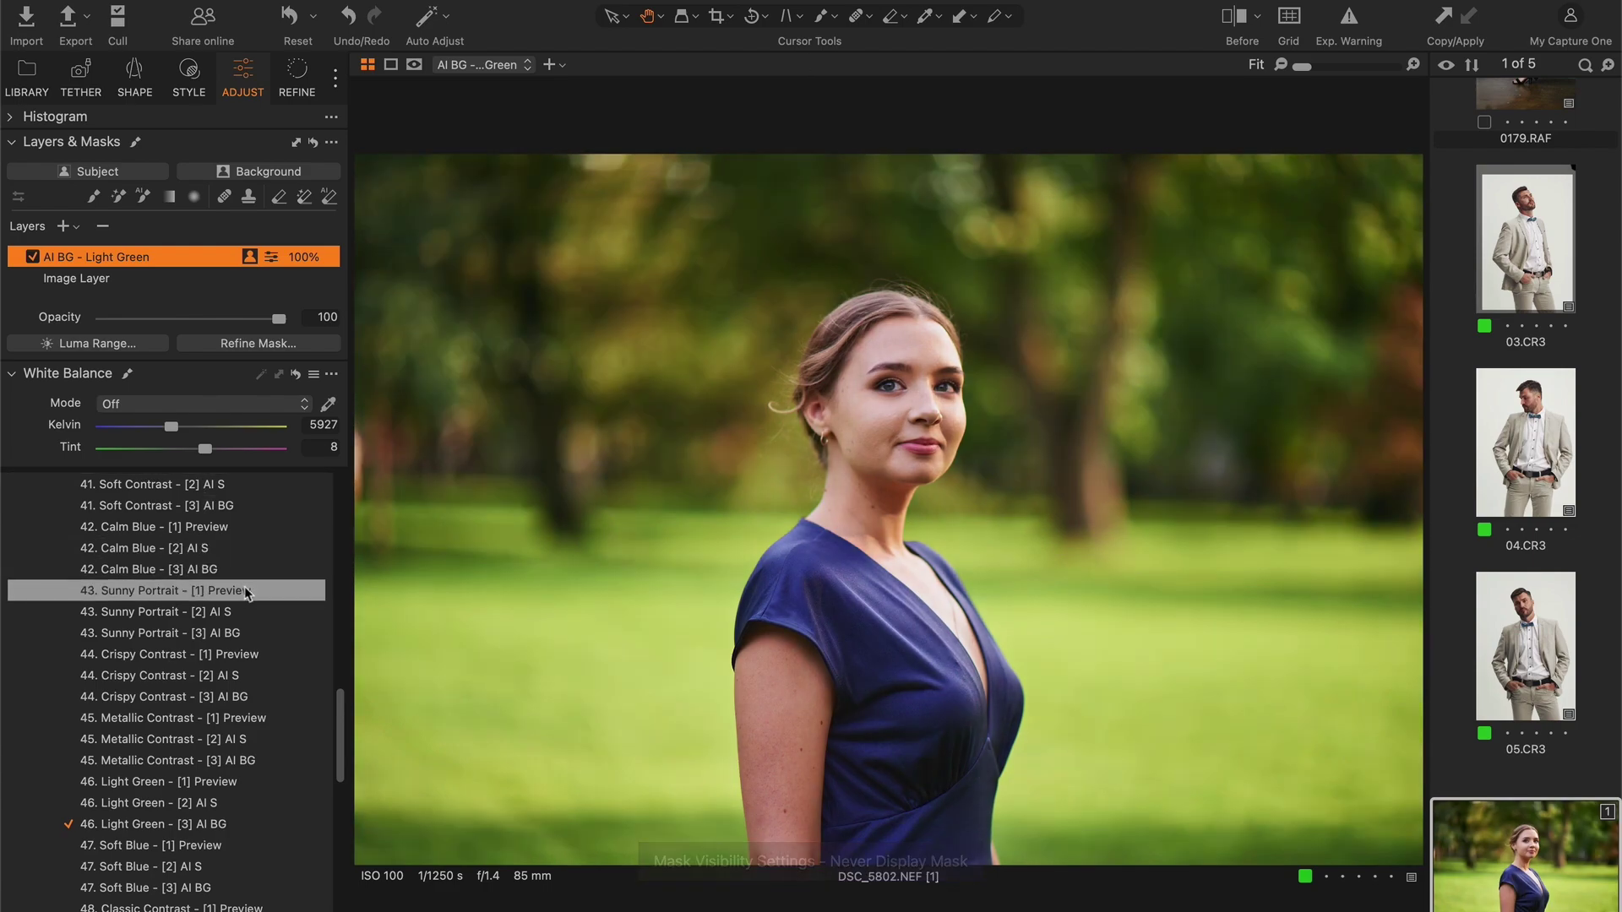
Add the Sunny Portrait subject layer at 36% opacity and compare before/after
{"action": "left_click", "coordinate": [277, 619]}
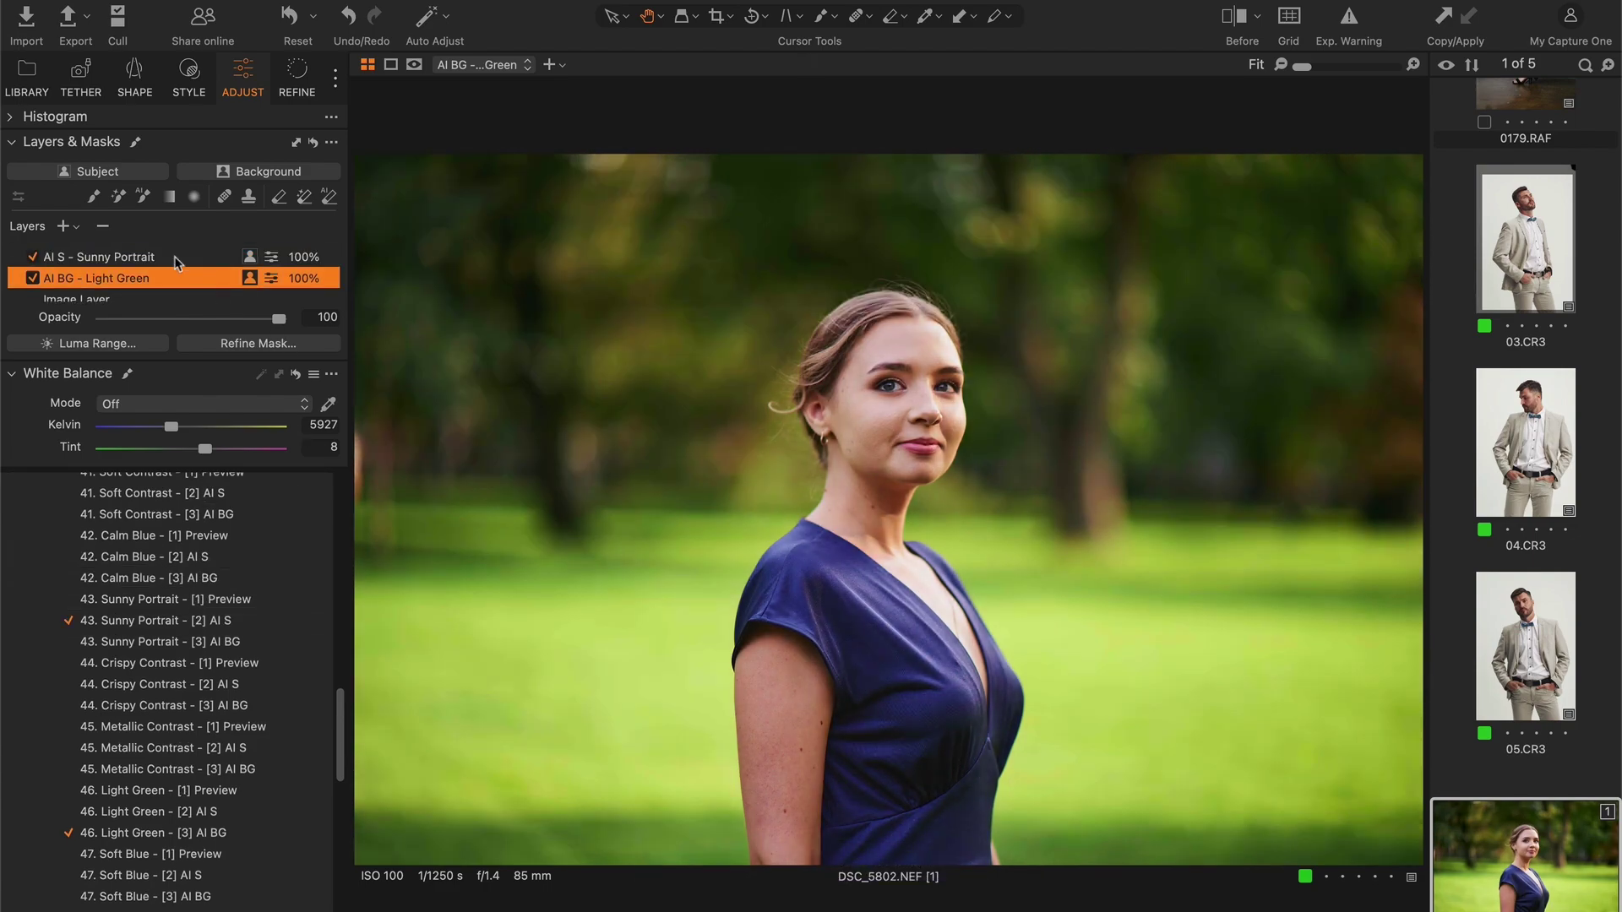
{"action": "left_click_drag", "start_coordinate": [279, 319], "coordinate": [166, 320]}
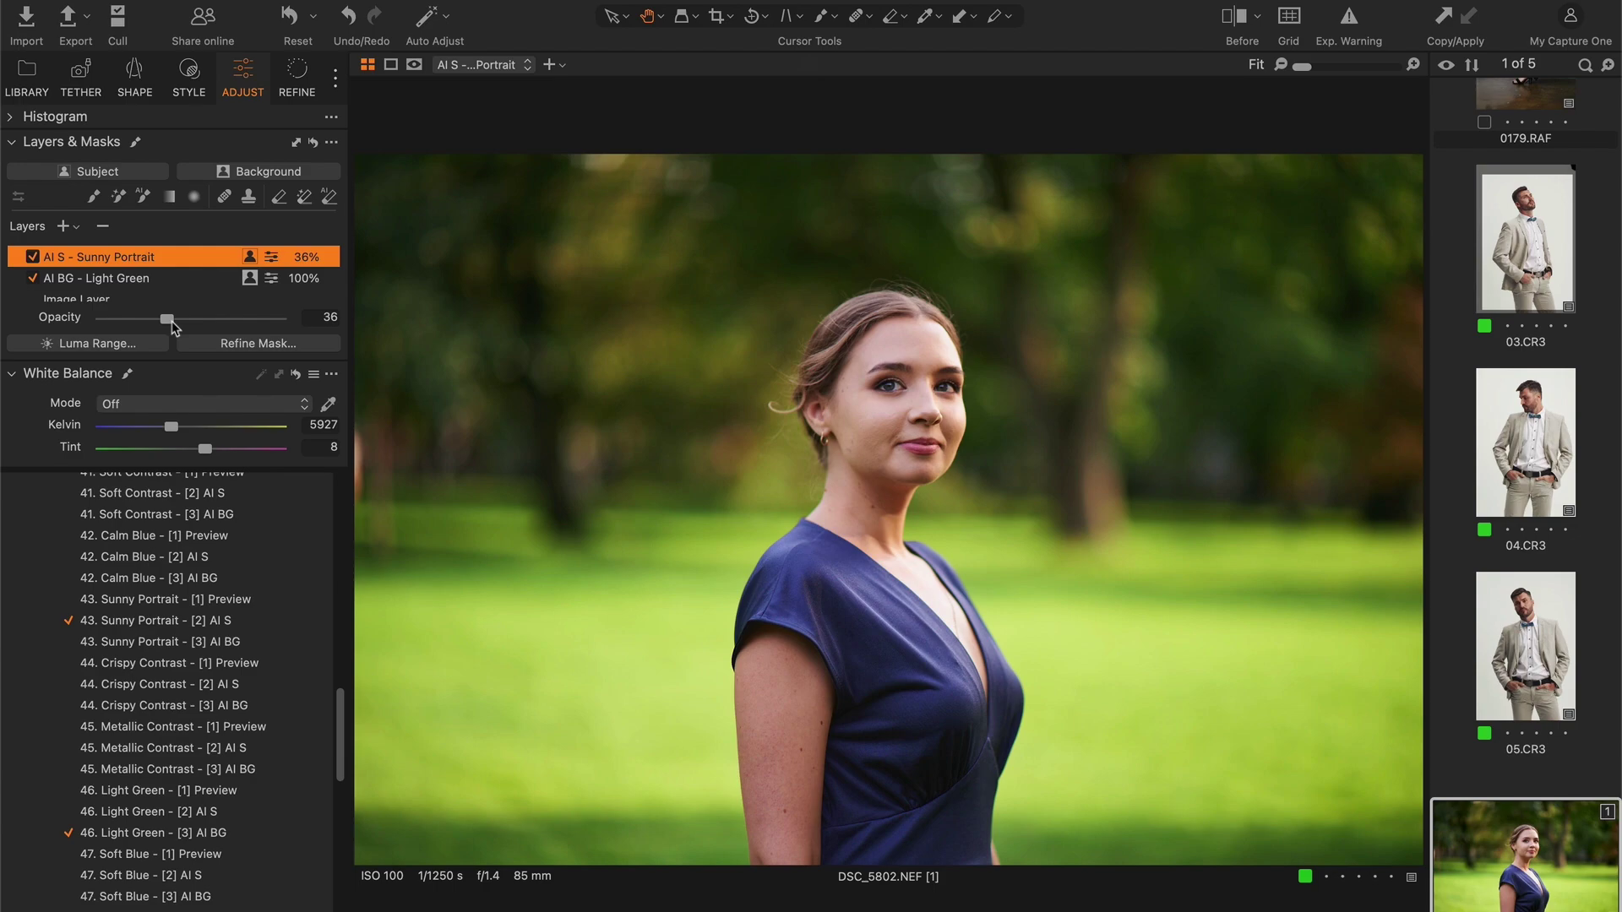
{"action": "key", "text": "y"}
{"action": "left_click_drag", "start_coordinate": [887, 509], "coordinate": [1201, 517]}
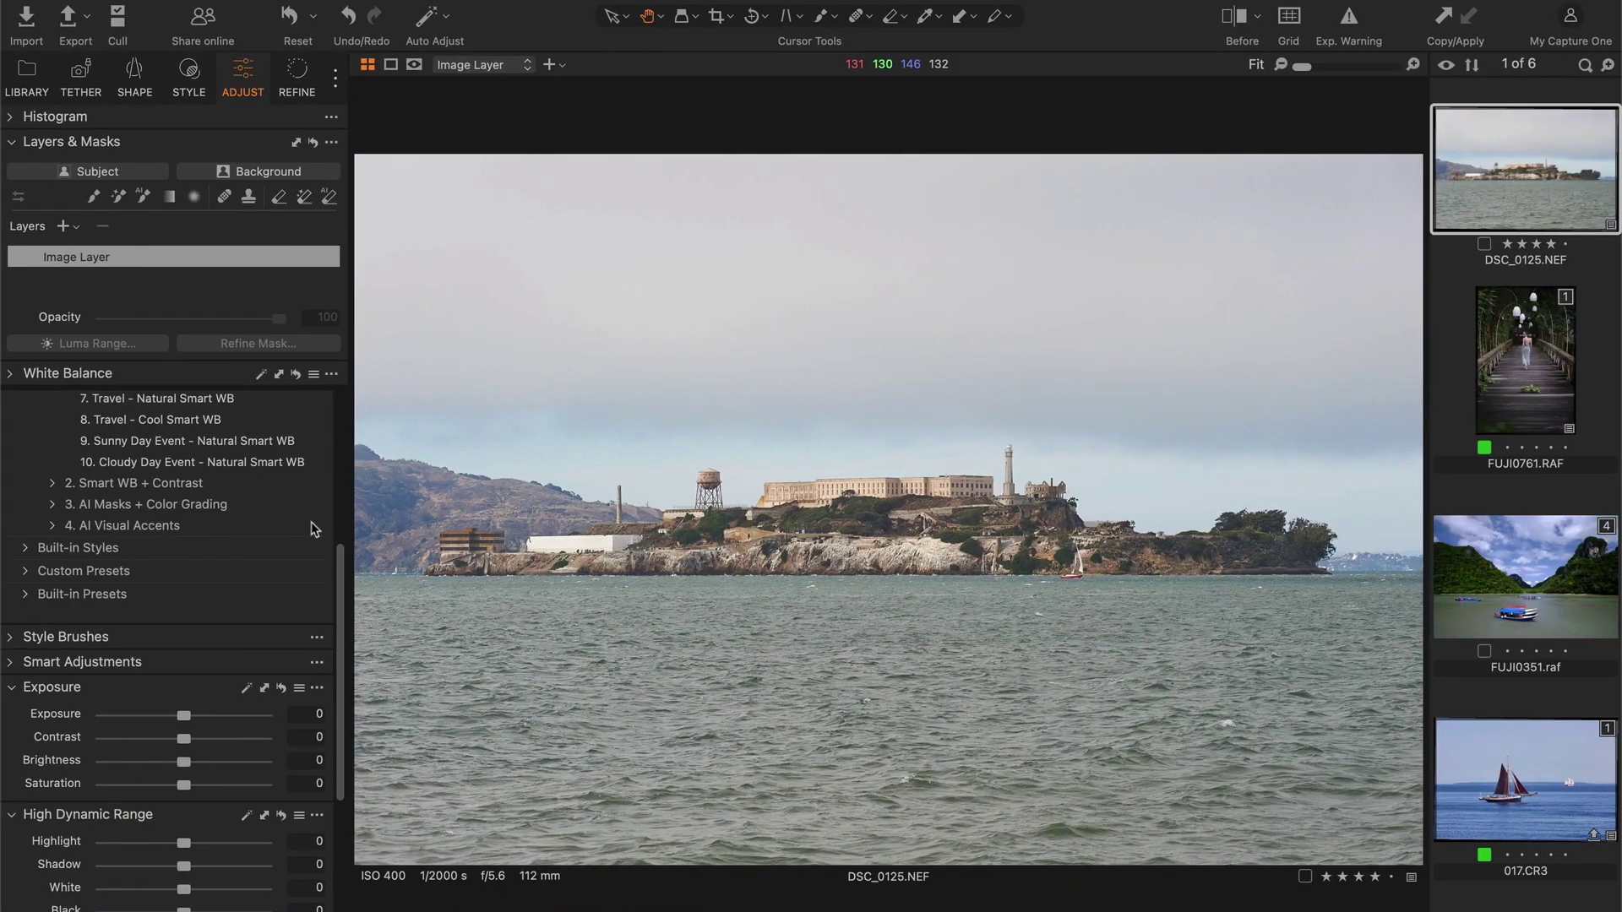
Apply the Image Depth - Strong subject style from AI Visual Accents and check its mask
{"action": "left_click", "coordinate": [52, 526]}
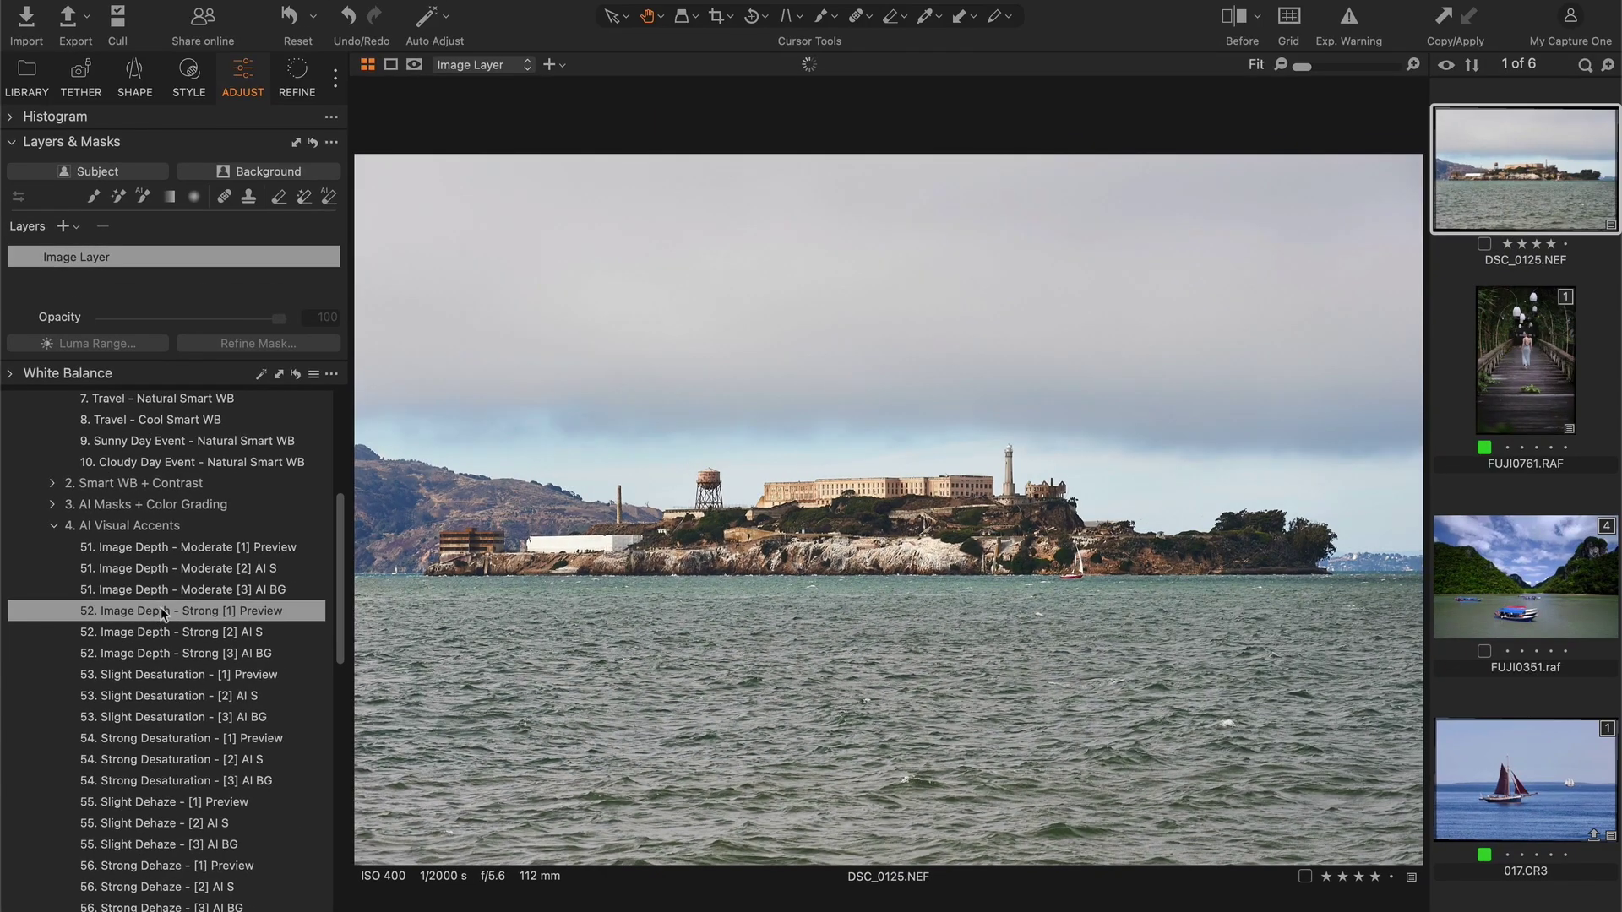
{"action": "left_click", "coordinate": [189, 636]}
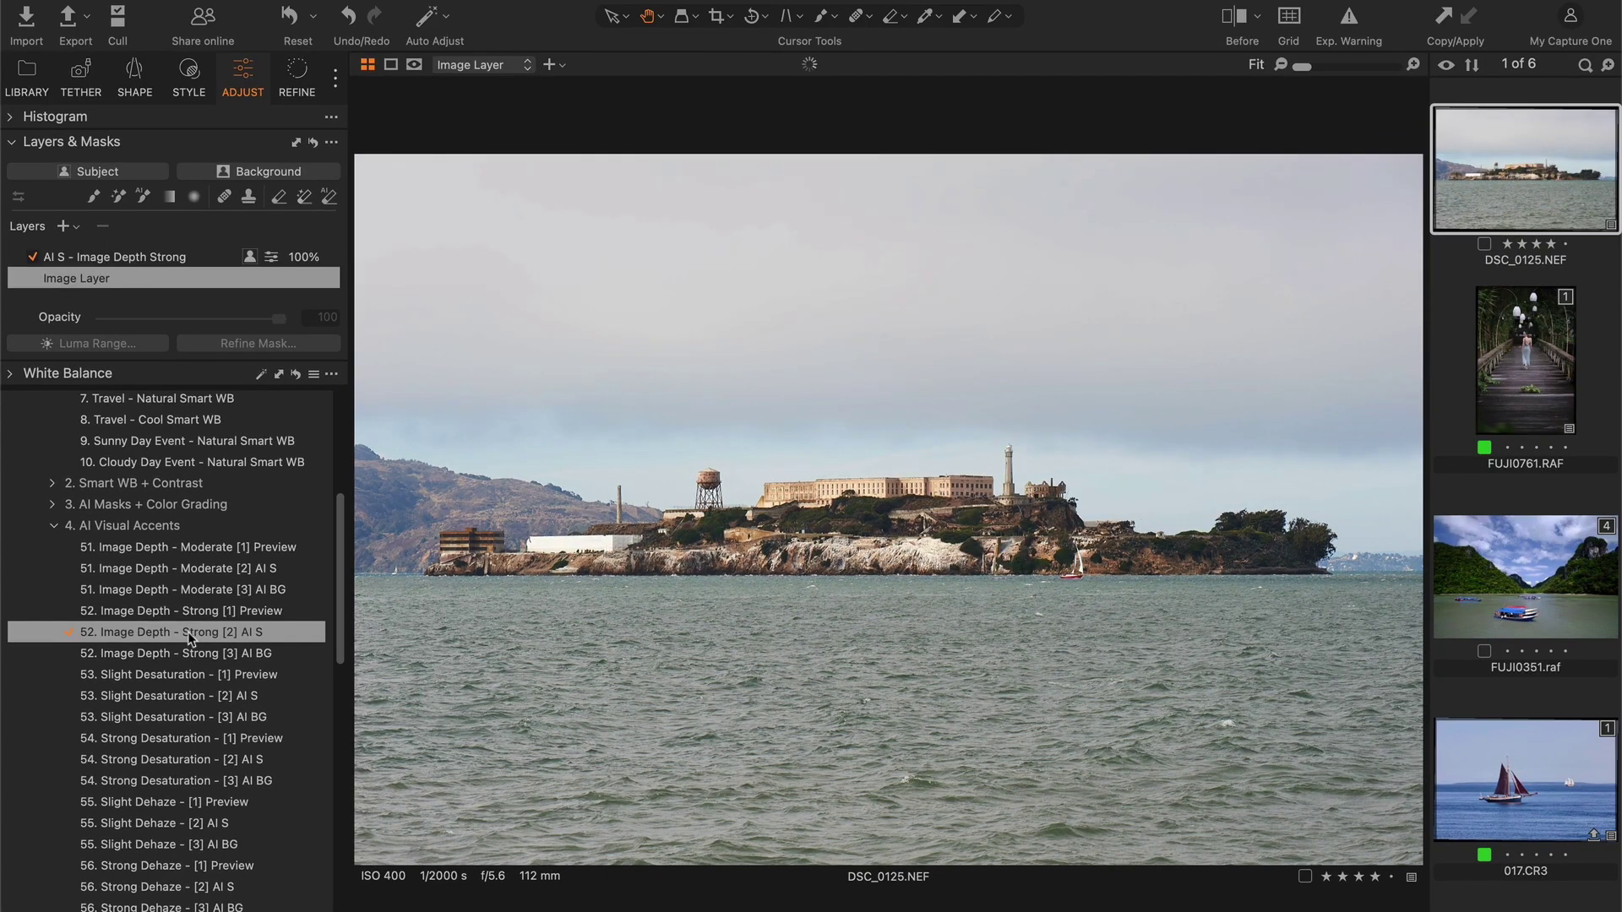
{"action": "left_click", "coordinate": [184, 258]}
{"action": "key", "text": "m"}
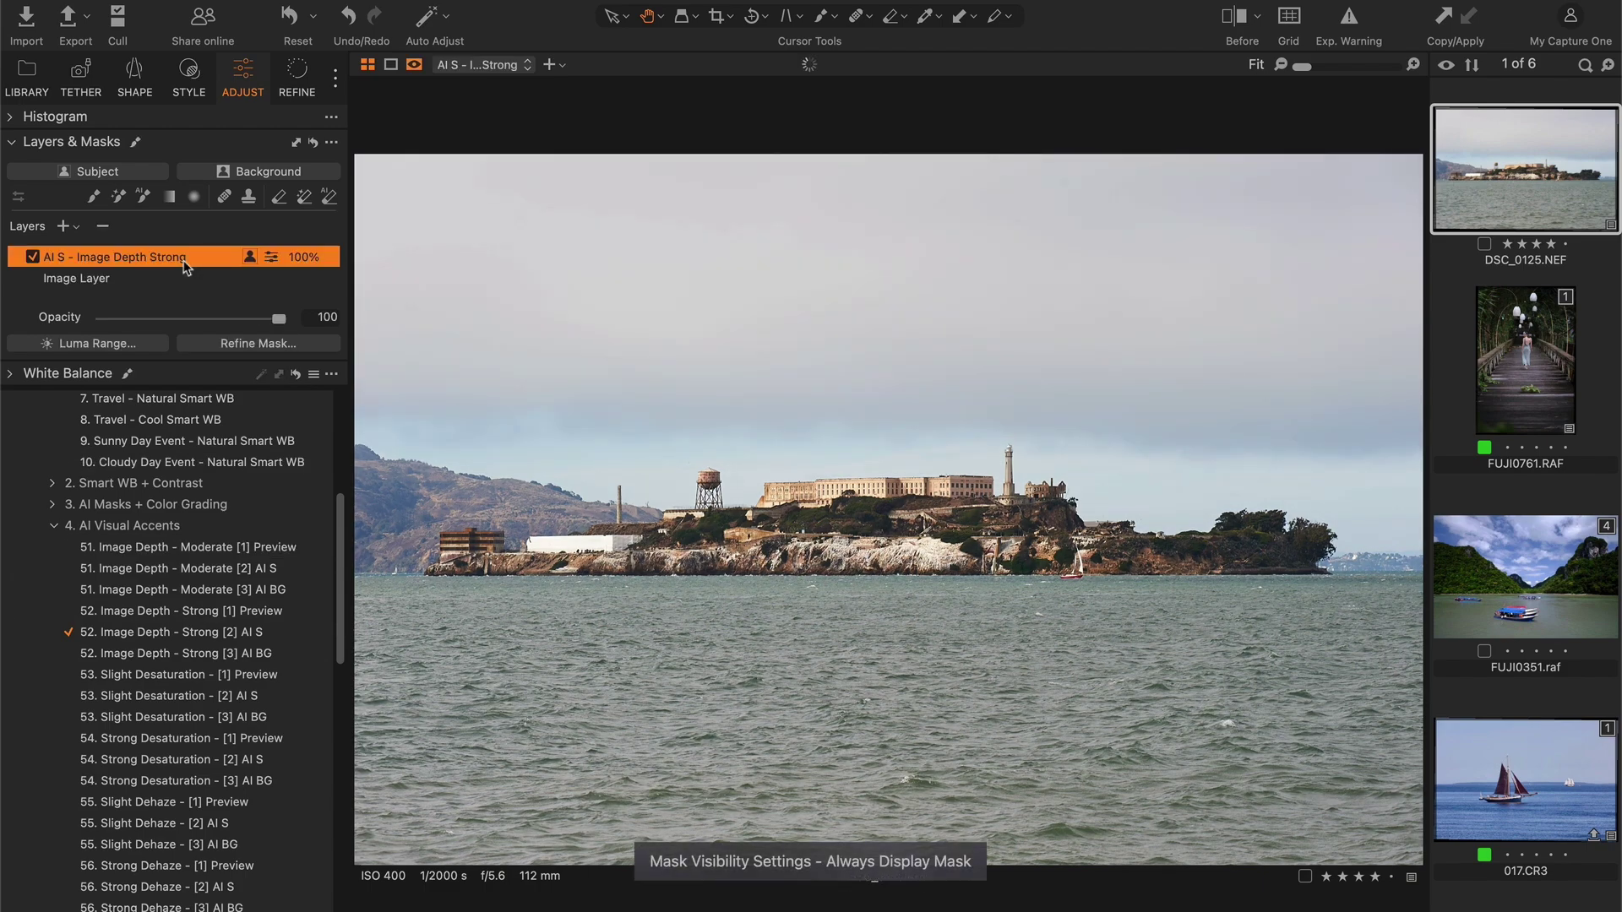
{"action": "key", "text": "m"}
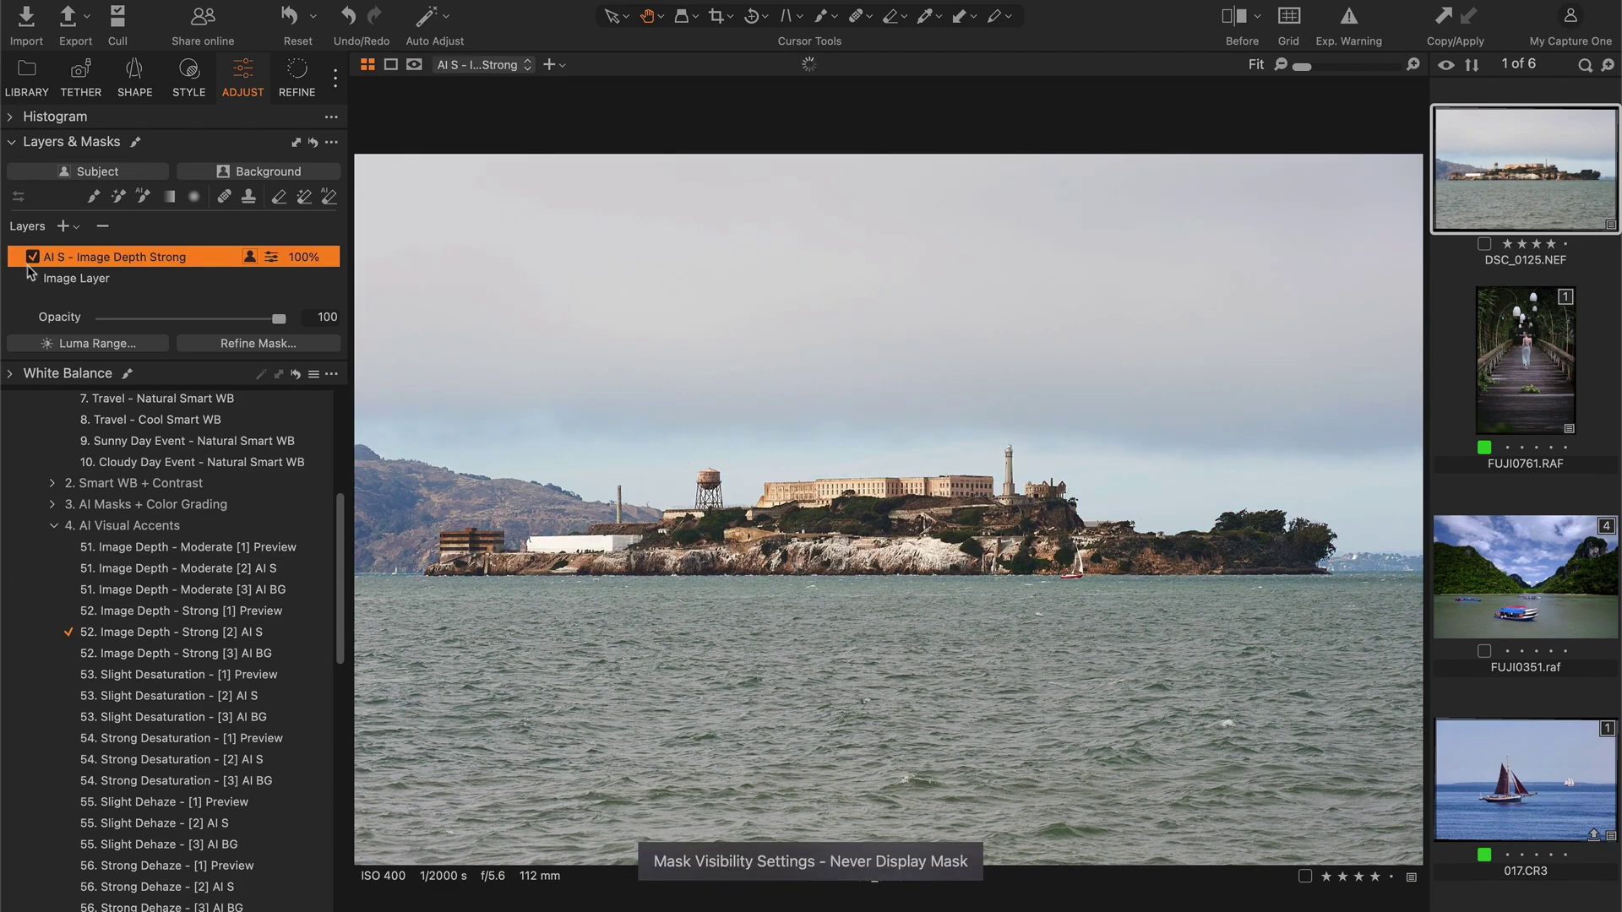
Toggle the Image Depth layer on and off to compare, then set its opacity to 71%
{"action": "left_click", "coordinate": [32, 257]}
{"action": "left_click", "coordinate": [33, 257]}
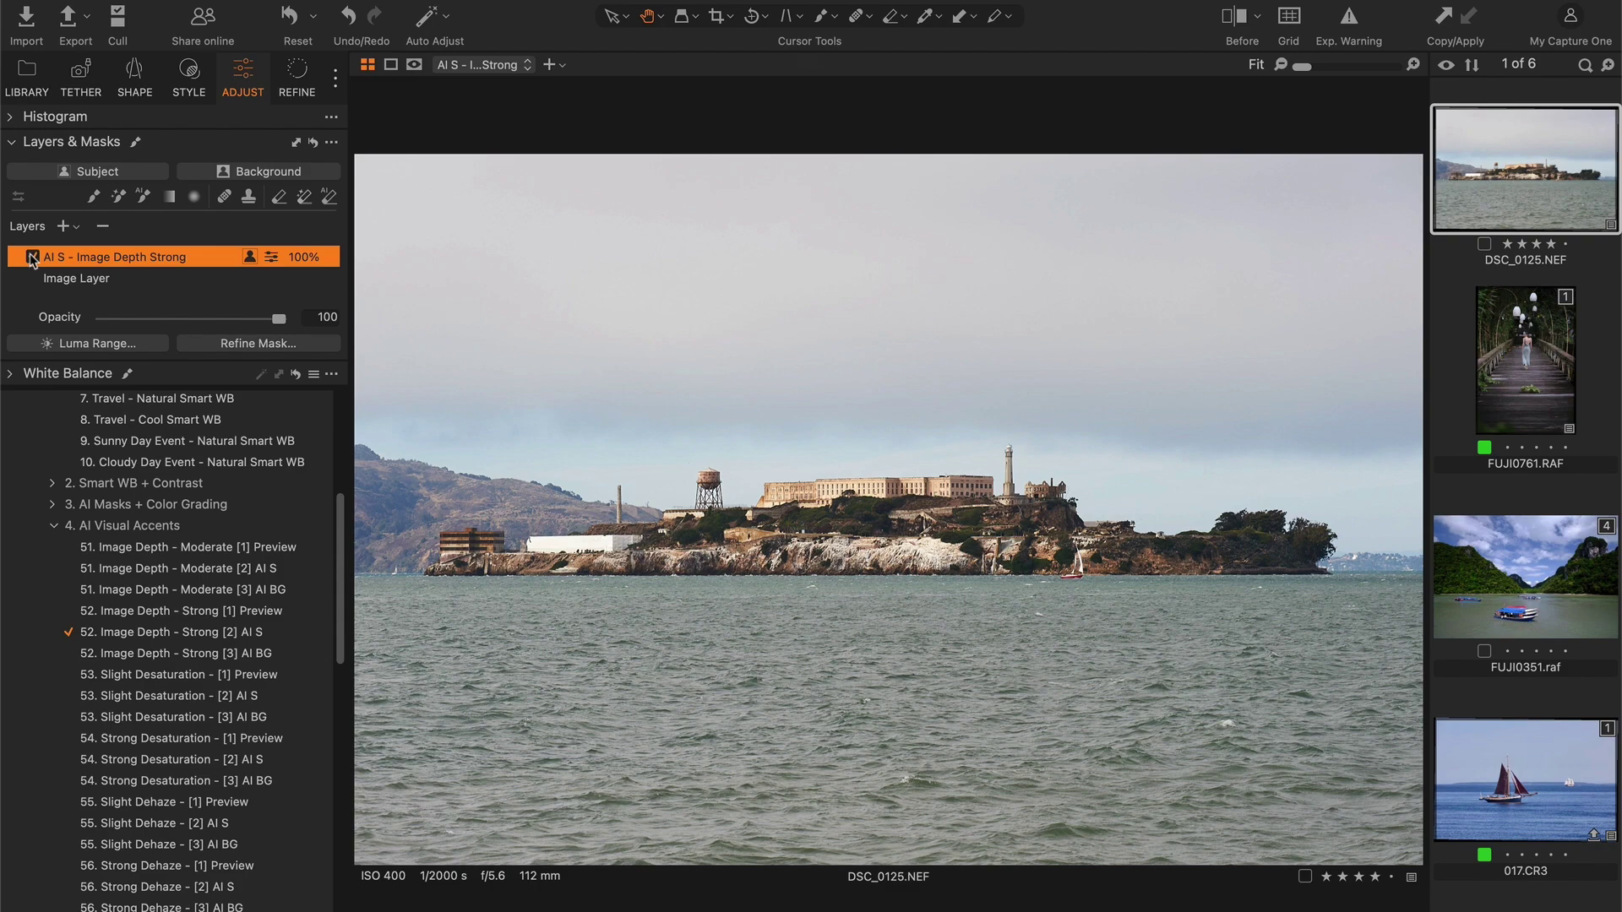
{"action": "left_click", "coordinate": [32, 257]}
{"action": "left_click", "coordinate": [32, 256]}
{"action": "left_click", "coordinate": [228, 319]}
On FUJI0761.RAF, add the Strong Desaturation background layer and toggle it to compare
{"action": "left_click", "coordinate": [1547, 352]}
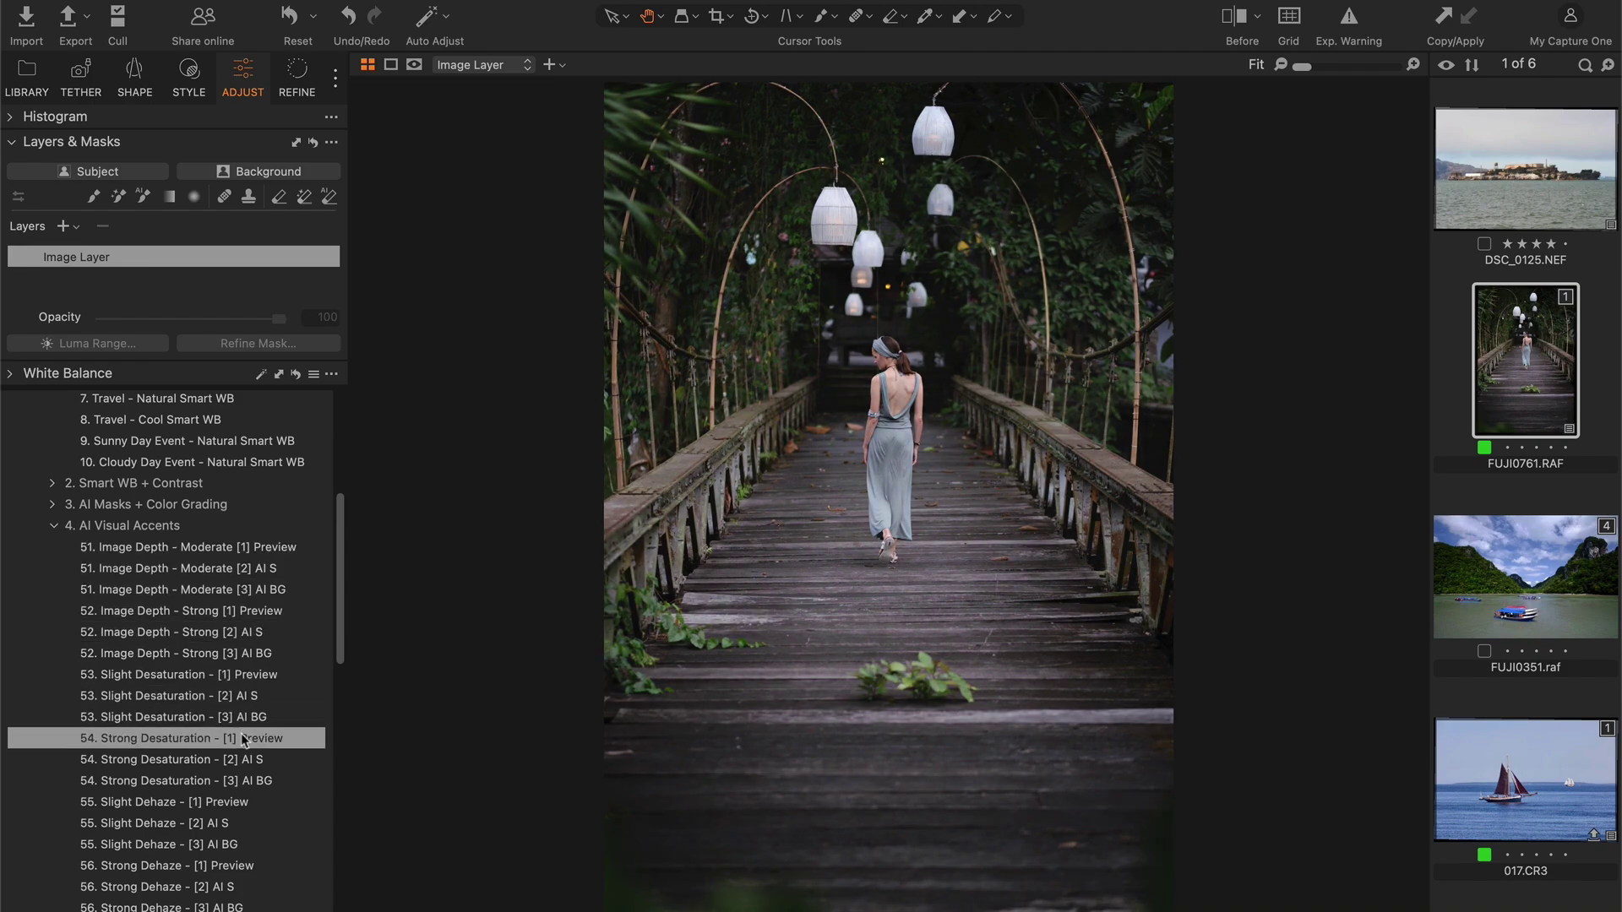
{"action": "left_click", "coordinate": [261, 780]}
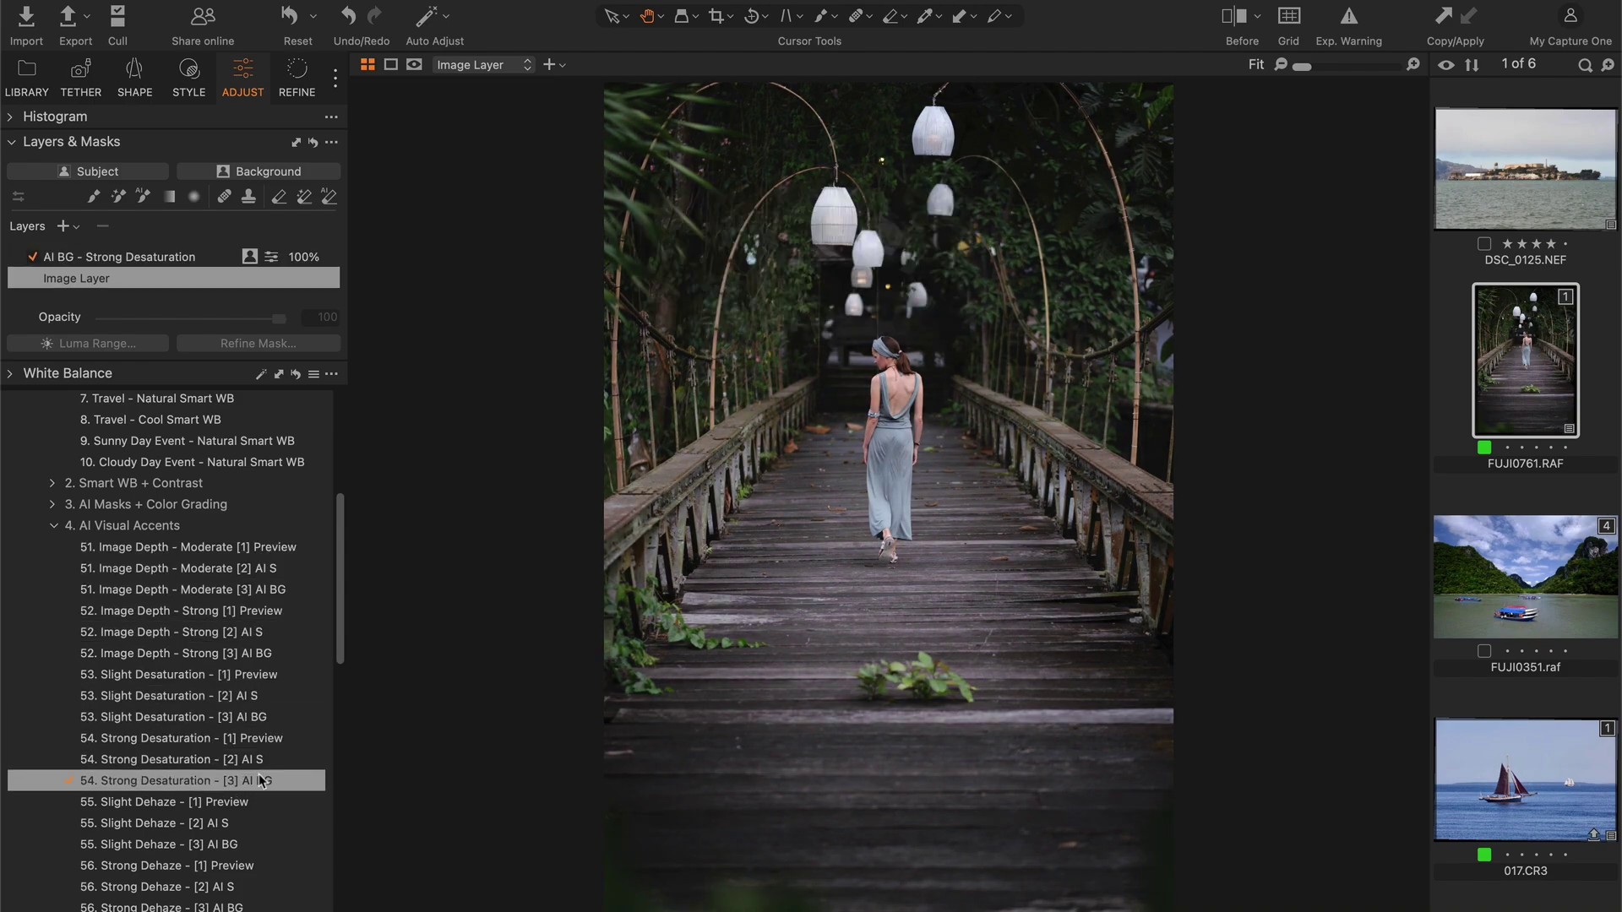
{"action": "left_click", "coordinate": [43, 257]}
{"action": "key", "text": "m"}
{"action": "key", "text": "m"}
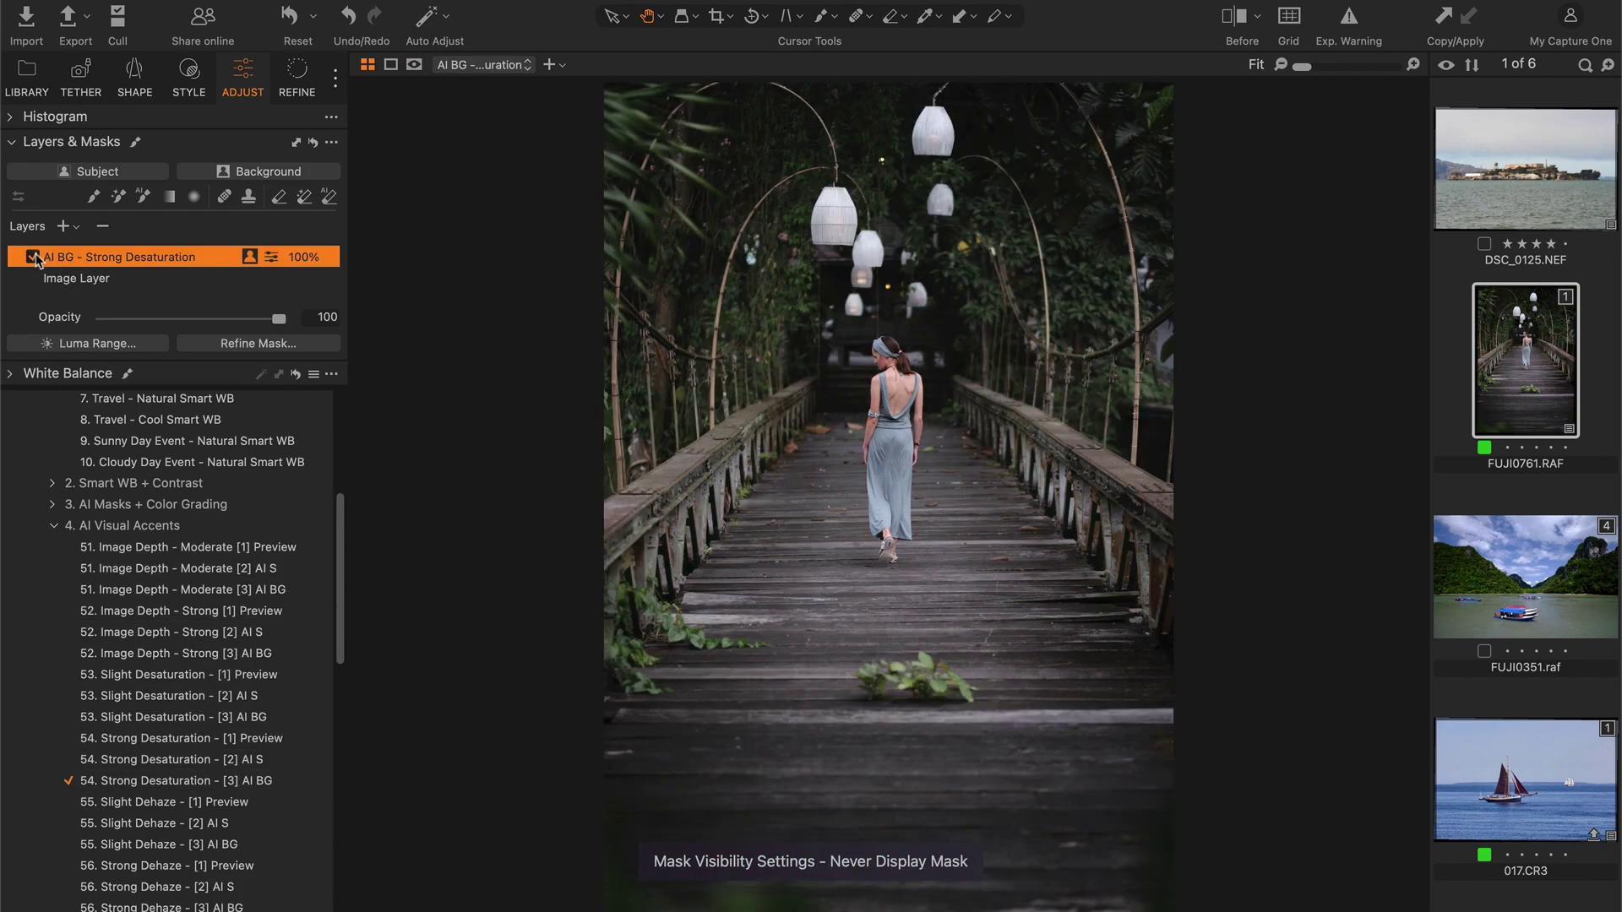
{"action": "left_click", "coordinate": [34, 257]}
{"action": "left_click", "coordinate": [34, 257]}
{"action": "left_click", "coordinate": [34, 257]}
{"action": "left_click", "coordinate": [34, 257]}
{"action": "left_click", "coordinate": [33, 256]}
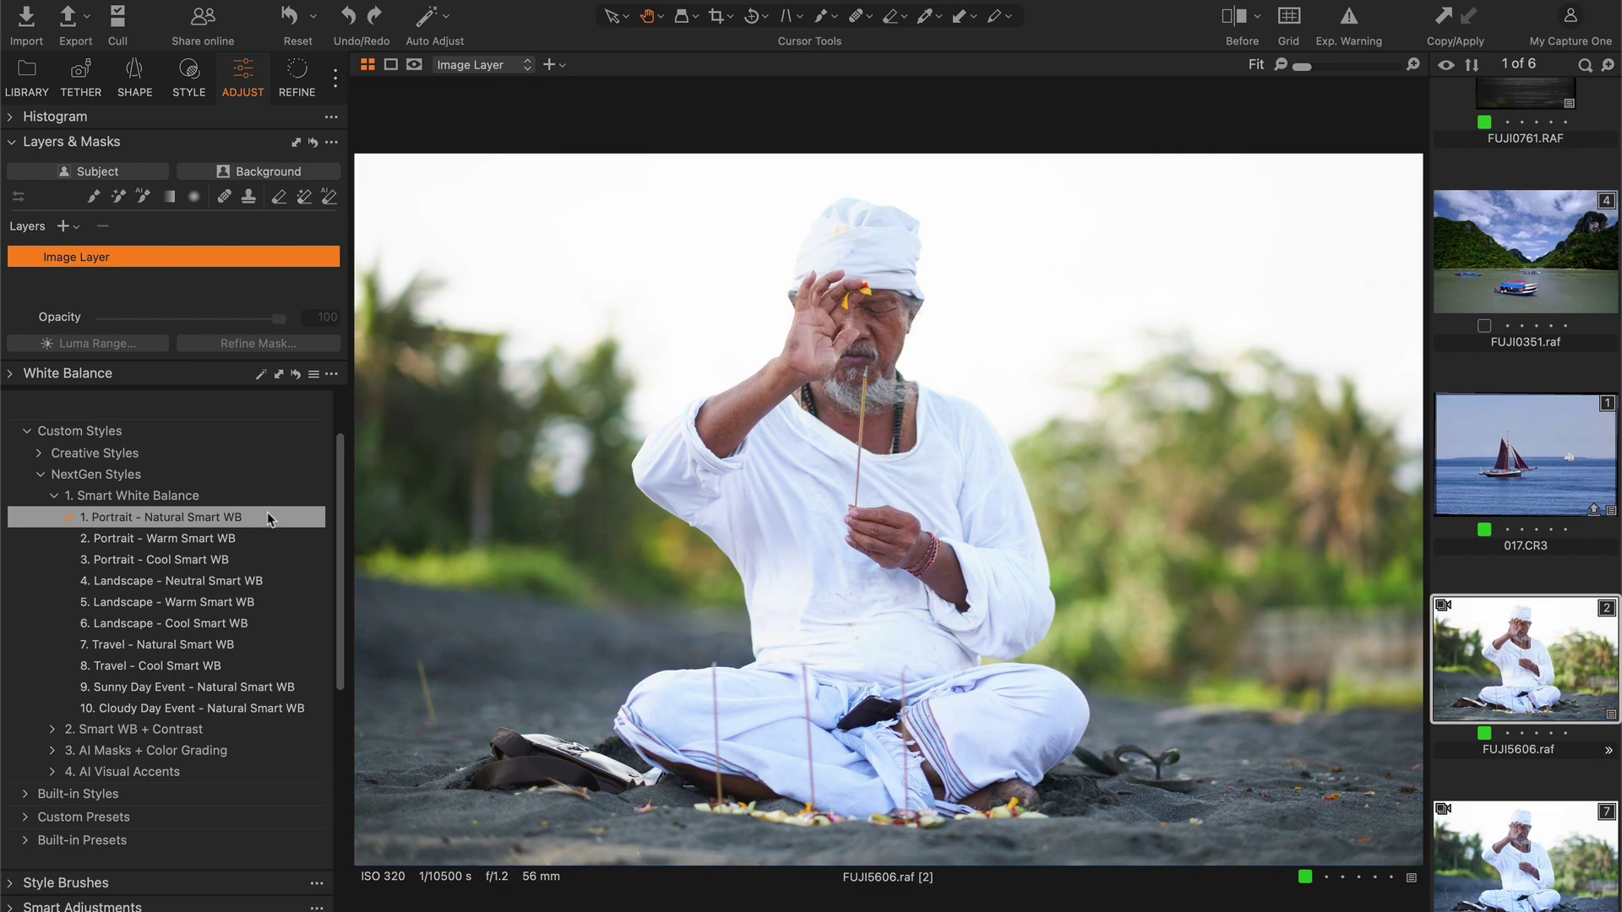
Expand the AI Masks + Color Grading group and scroll to the Warm Film Look entries
{"action": "left_click", "coordinate": [53, 751]}
{"action": "scroll", "coordinate": [173, 731], "scroll_direction": "down", "scroll_amount": 2}
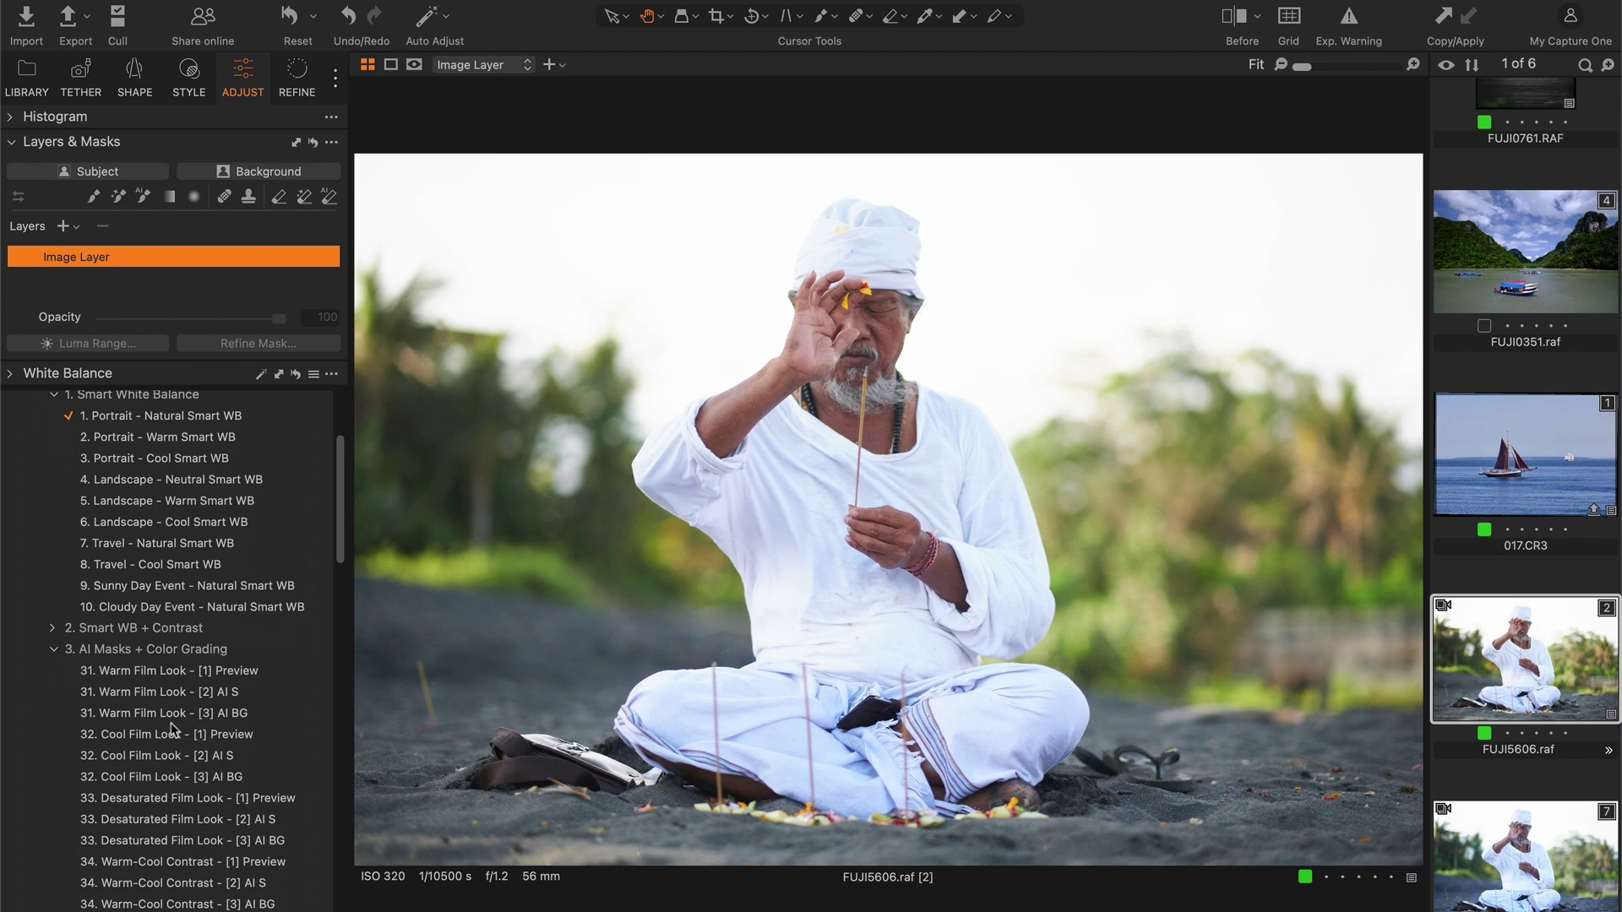
{"action": "scroll", "coordinate": [174, 732], "scroll_direction": "down", "scroll_amount": 4}
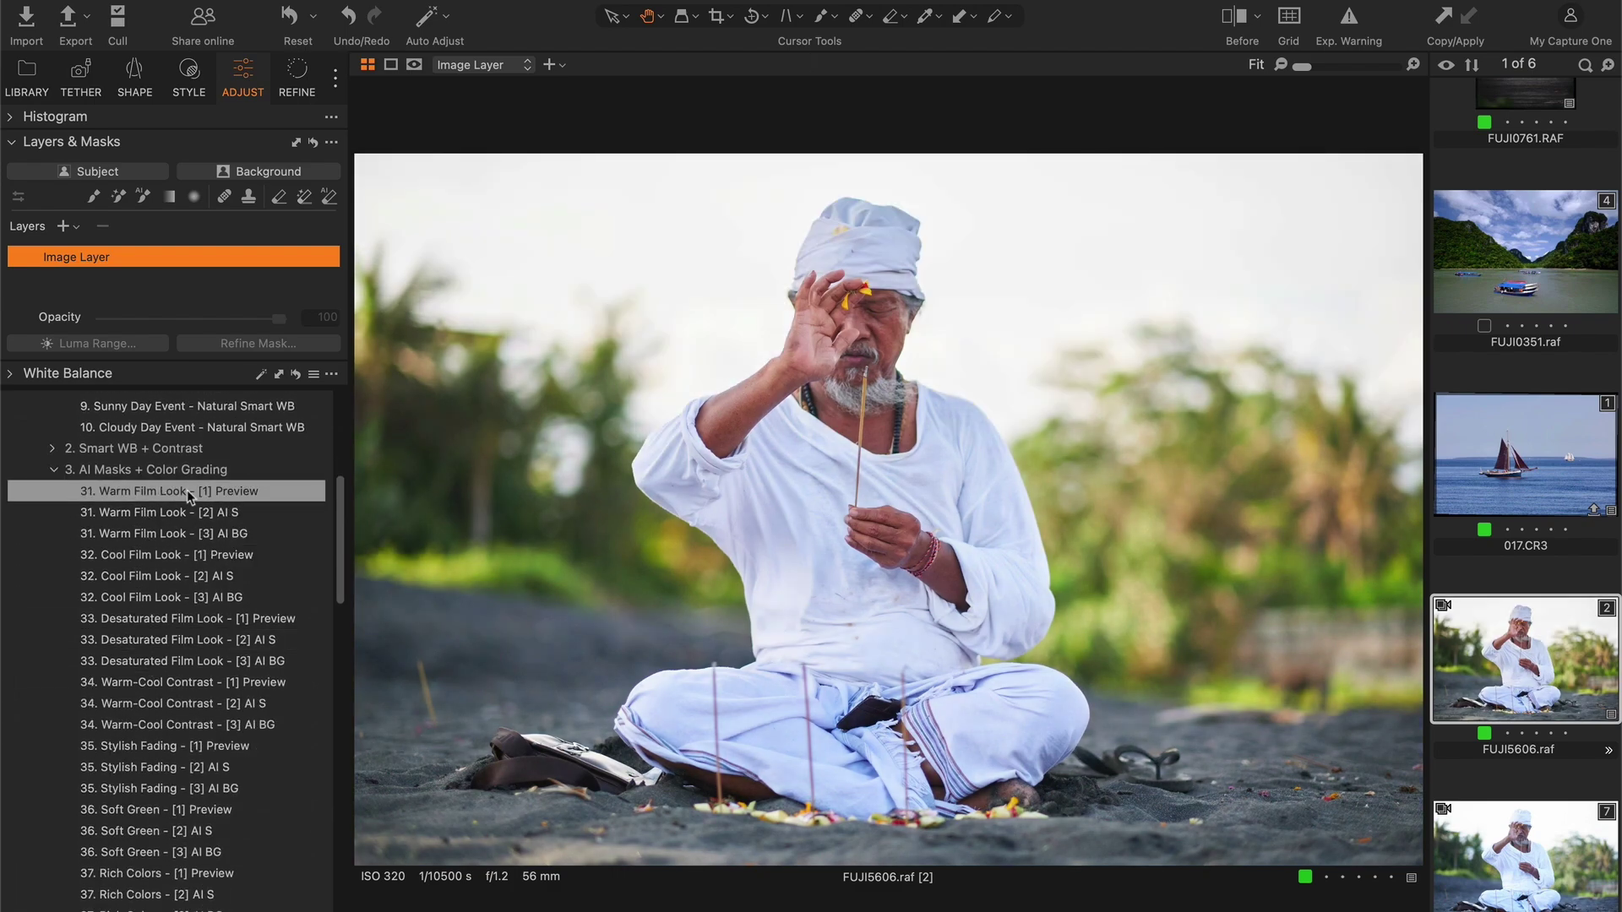
Add the Warm Film Look subject layer, check its mask, and lower opacity to 75%
{"action": "left_click", "coordinate": [244, 514]}
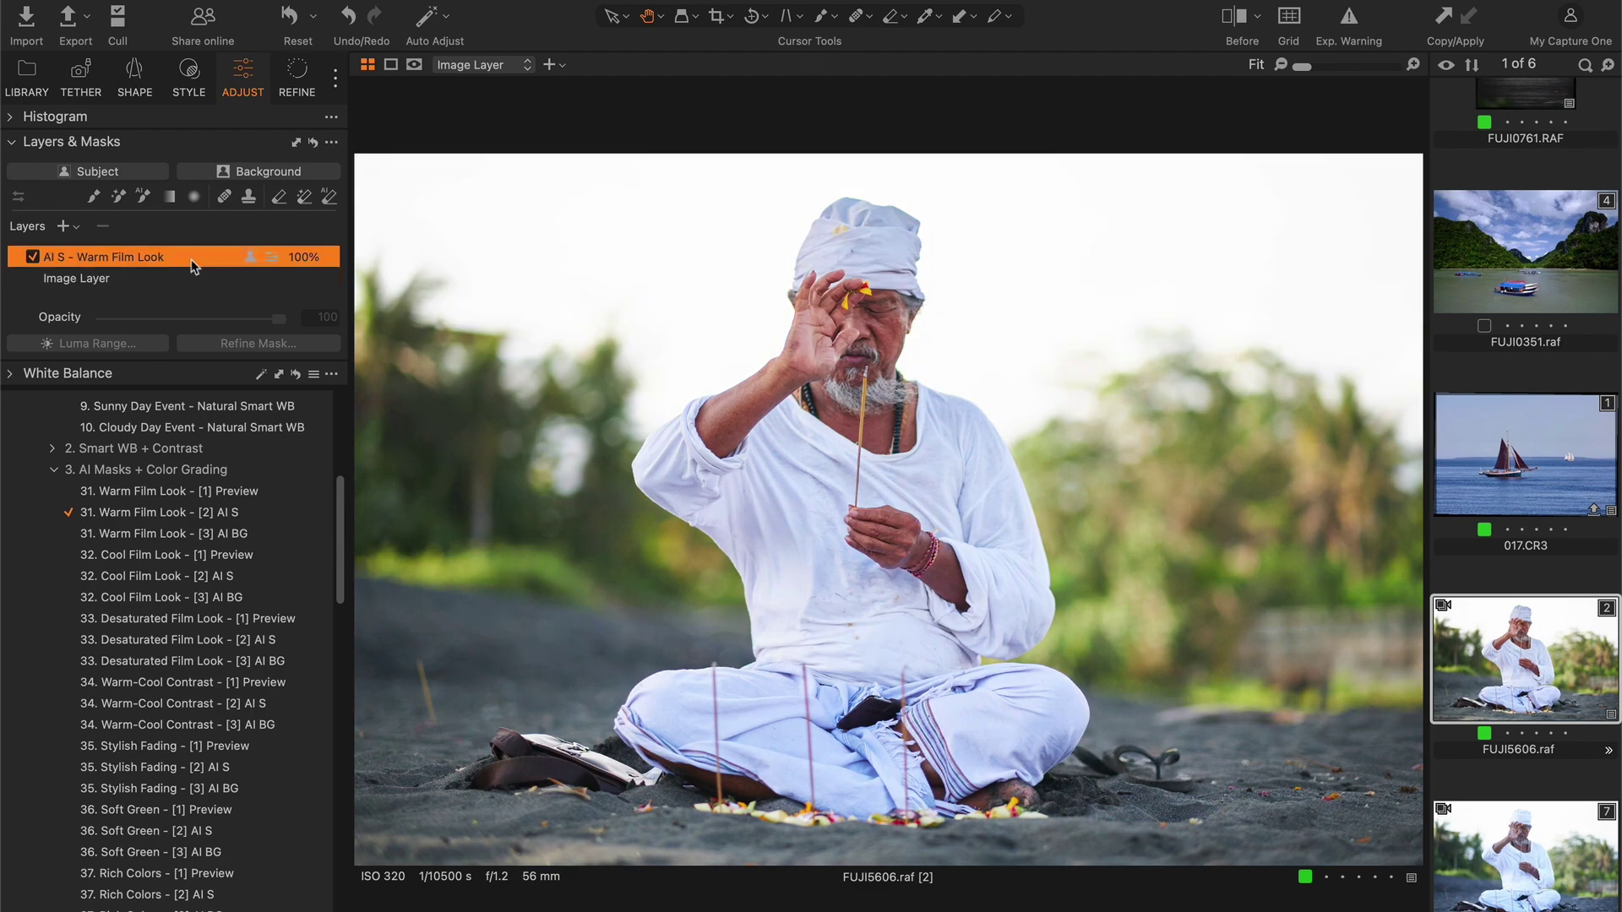
{"action": "key", "text": "m"}
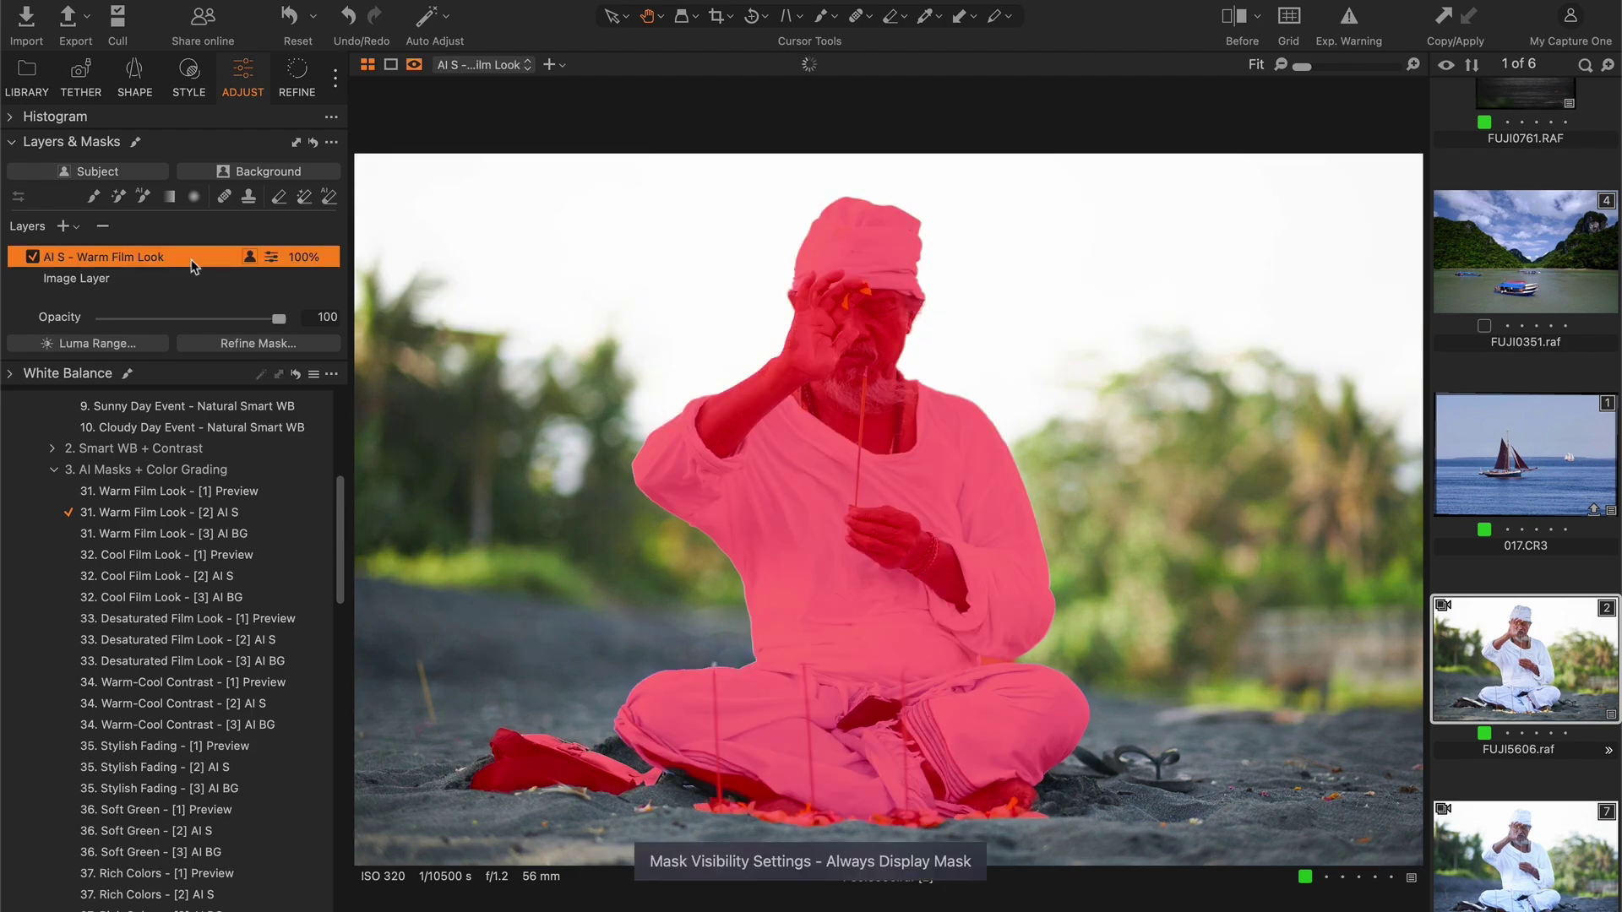
{"action": "key", "text": "m"}
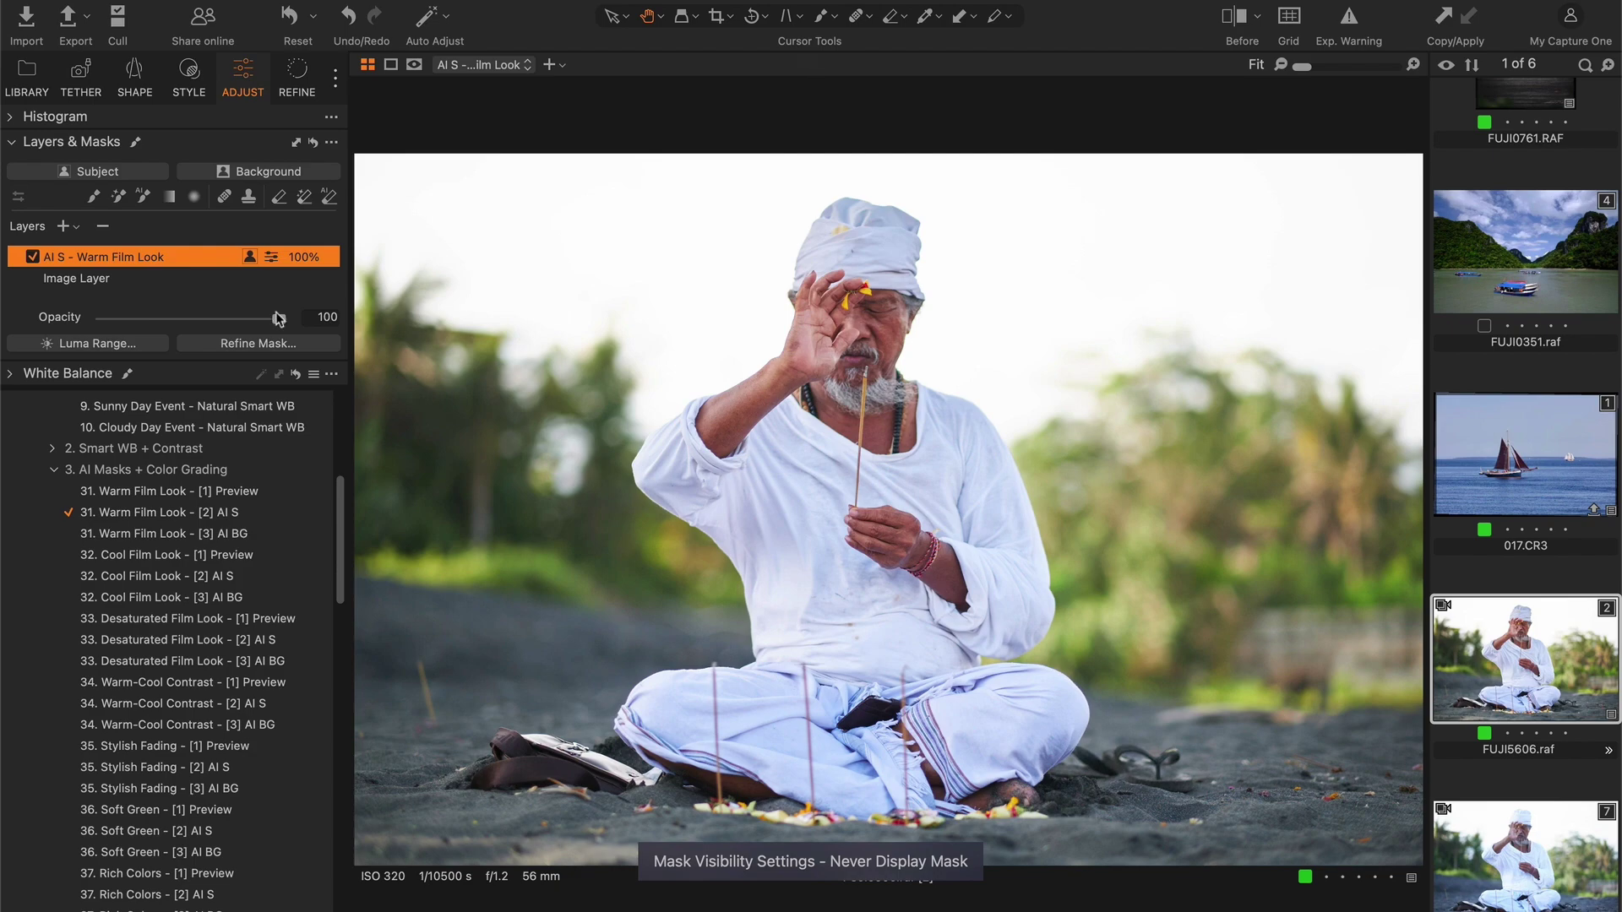
{"action": "left_click_drag", "start_coordinate": [272, 316], "coordinate": [233, 316]}
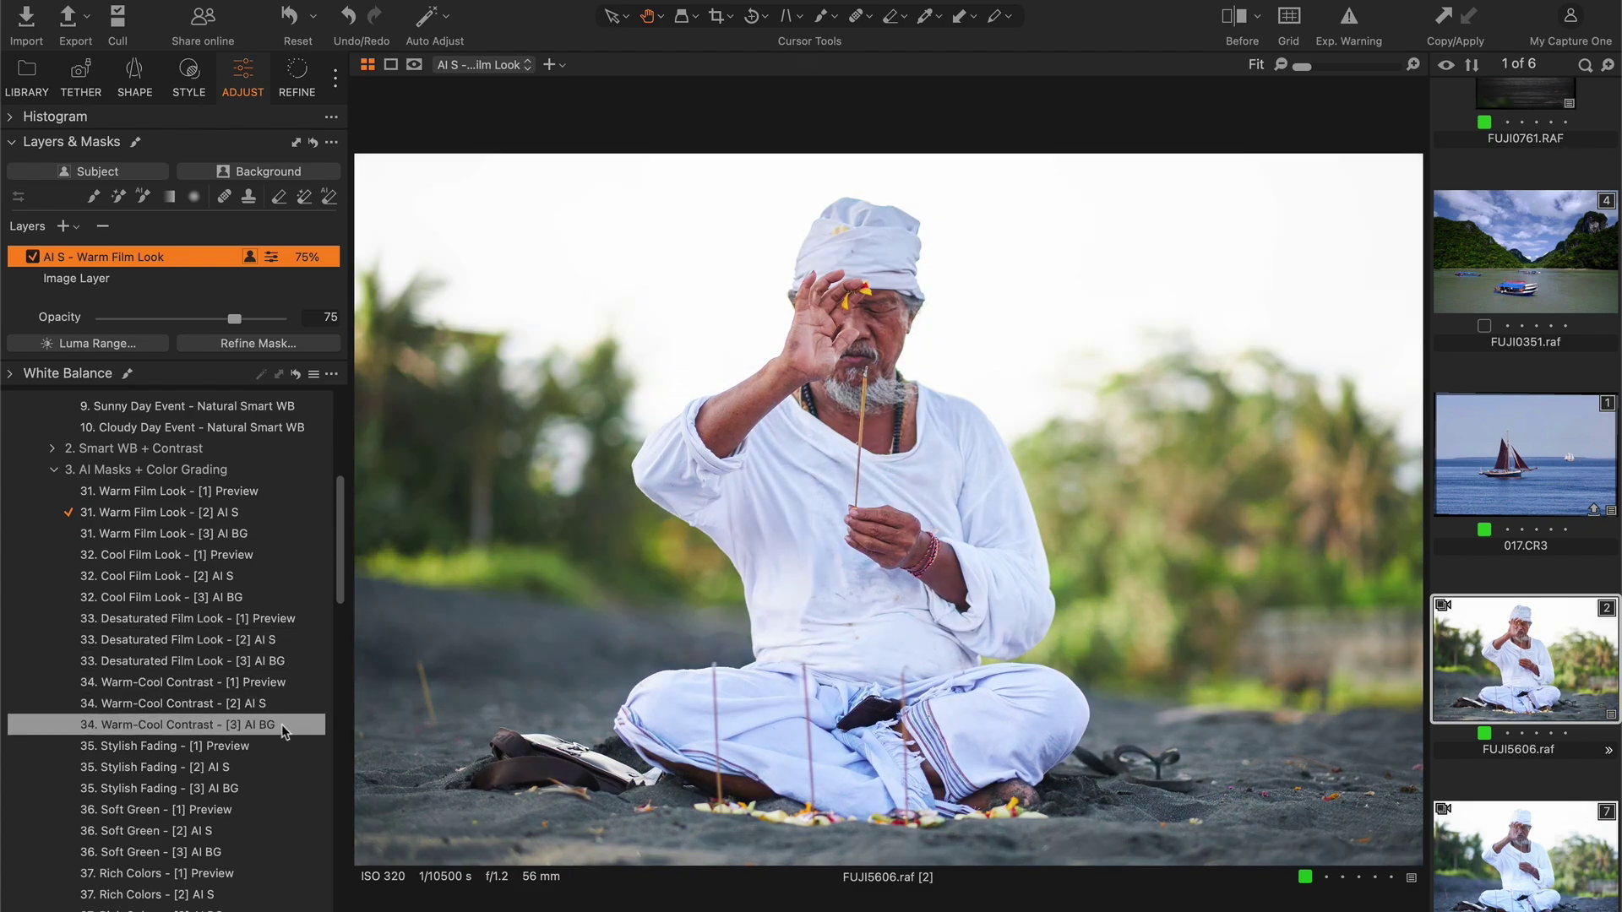
Add the Warm-Cool Contrast background layer, view its mask, and toggle it to compare
{"action": "left_click", "coordinate": [283, 726]}
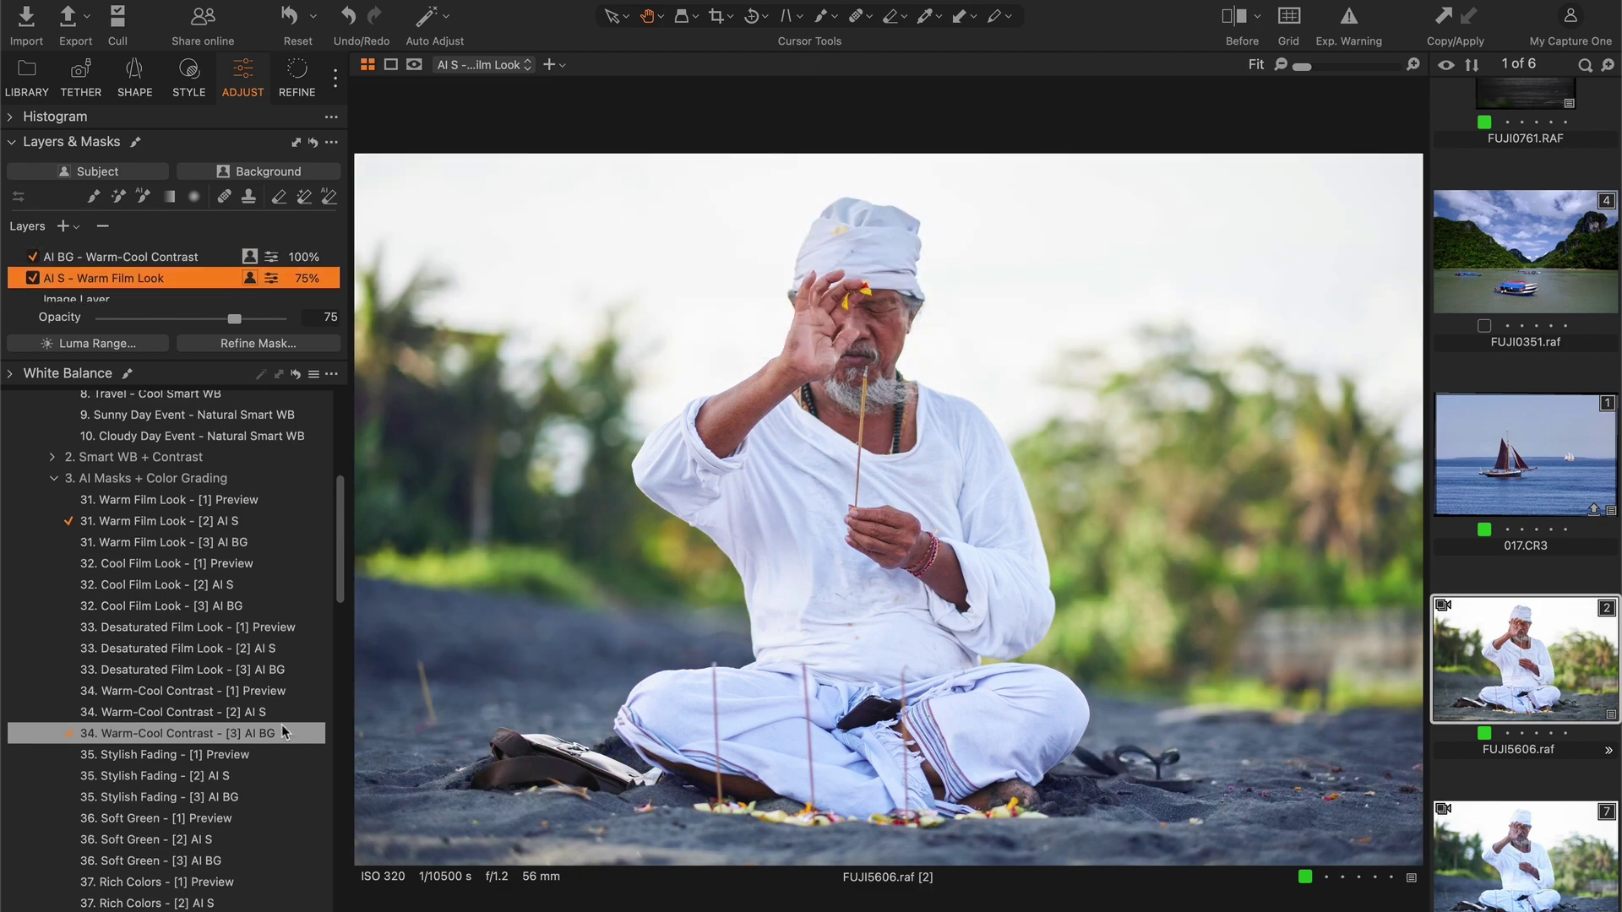
{"action": "left_click", "coordinate": [179, 264]}
{"action": "key", "text": "m"}
{"action": "key", "text": "m"}
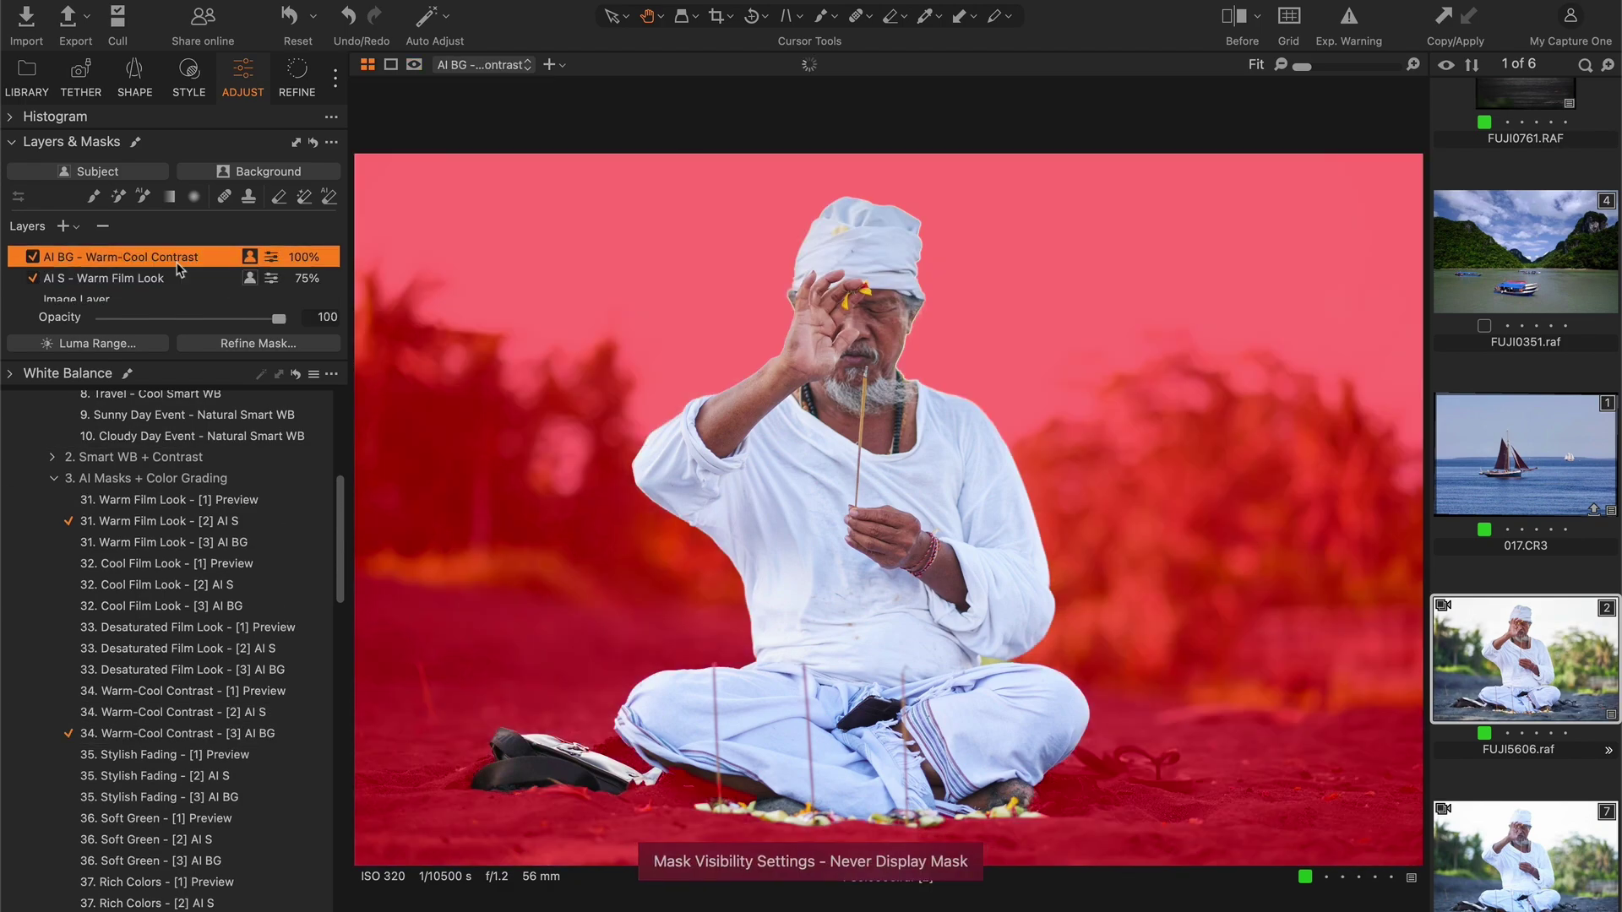
{"action": "left_click", "coordinate": [35, 256]}
{"action": "left_click", "coordinate": [36, 256]}
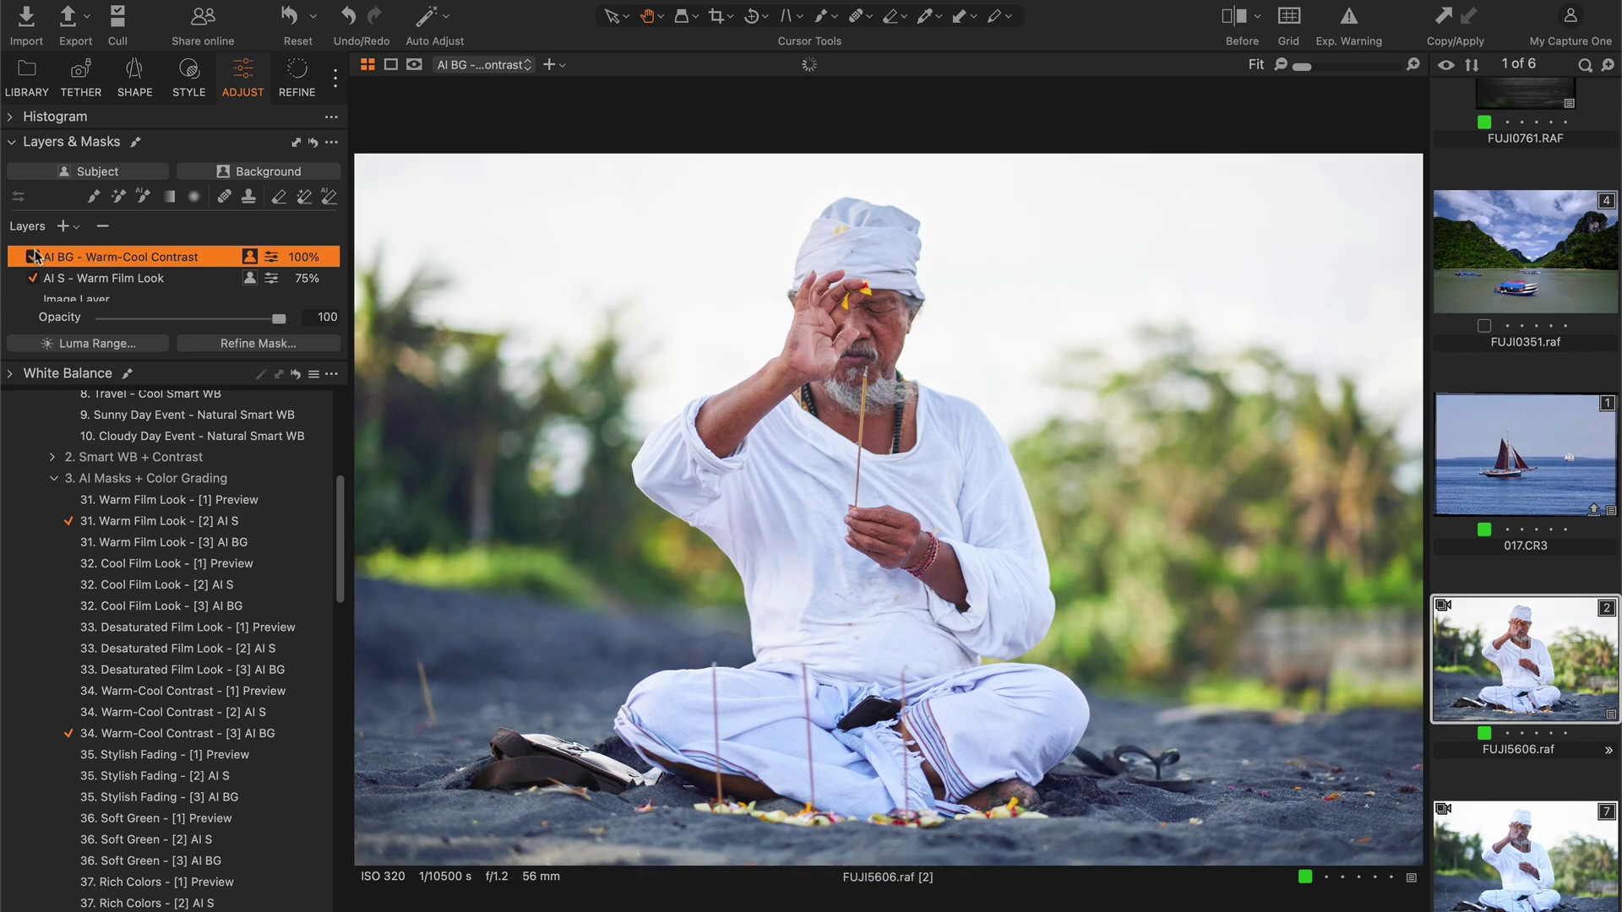
Add the Highlight Recovery Mod. background layer from AI Visual Accents and compare it
{"action": "scroll", "coordinate": [190, 504], "scroll_direction": "down", "scroll_amount": 15}
{"action": "left_click", "coordinate": [190, 505]}
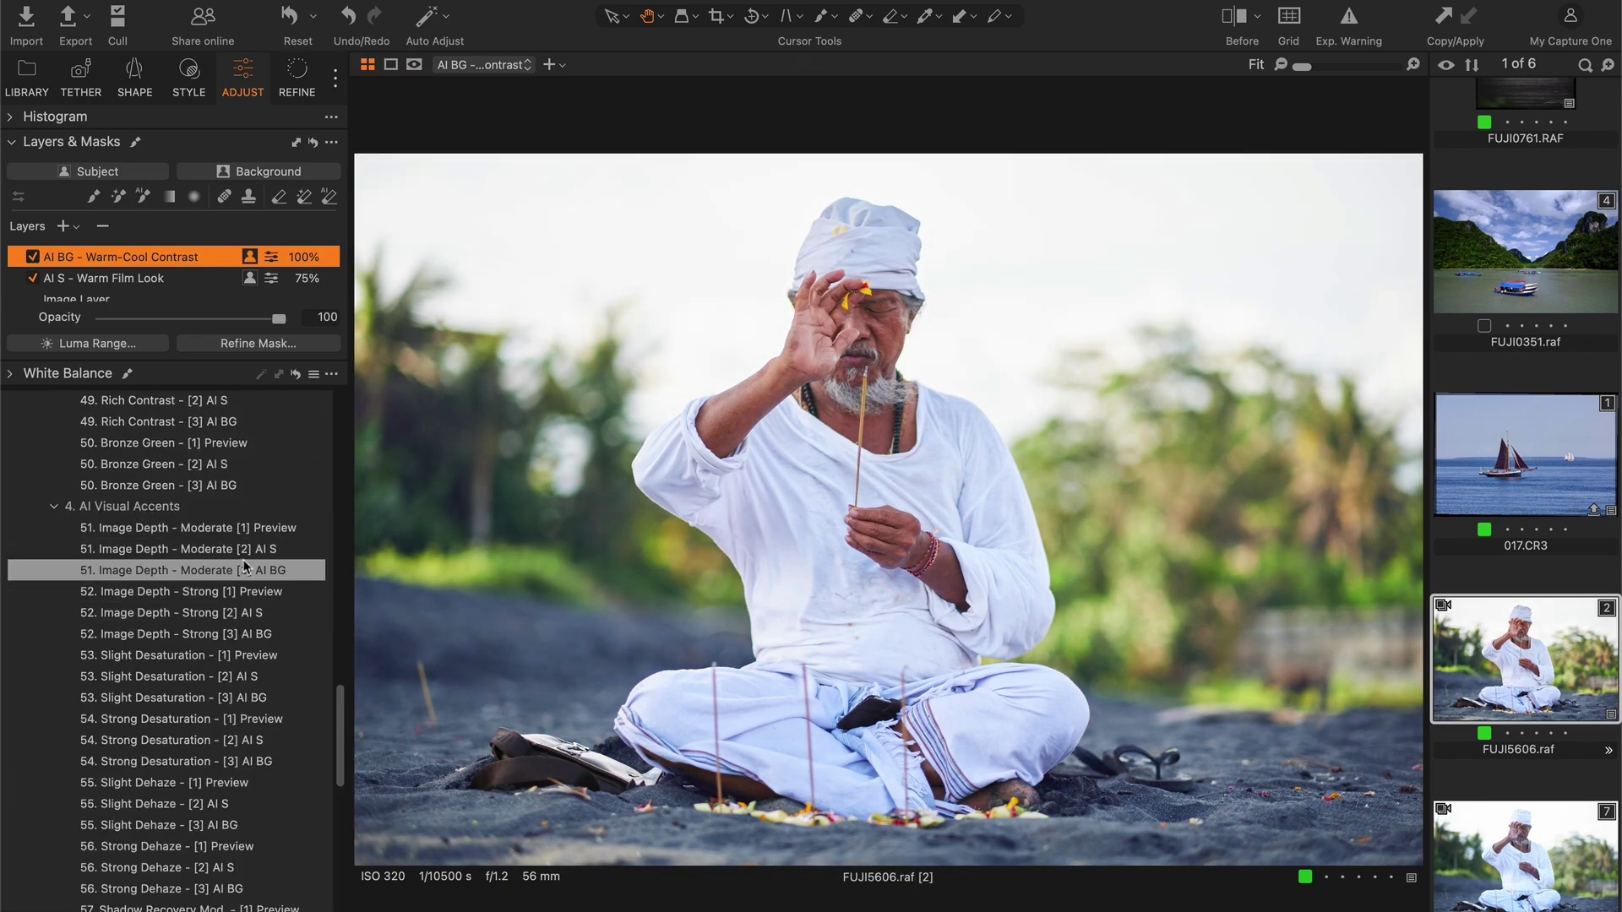
{"action": "scroll", "coordinate": [257, 568], "scroll_direction": "down", "scroll_amount": 5}
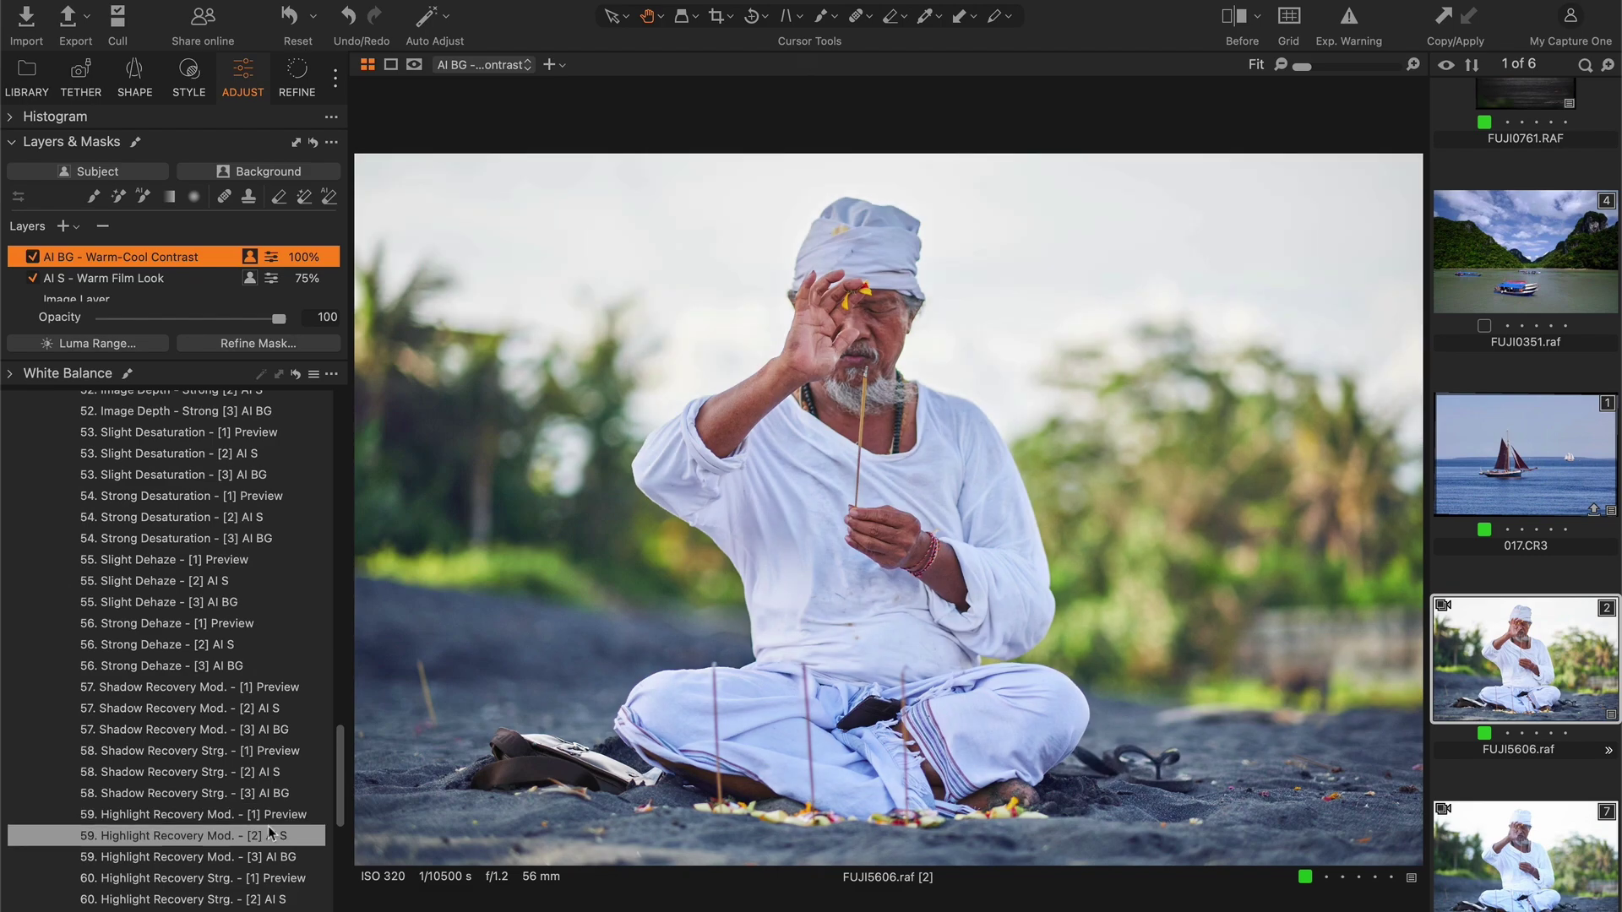
{"action": "left_click", "coordinate": [264, 858]}
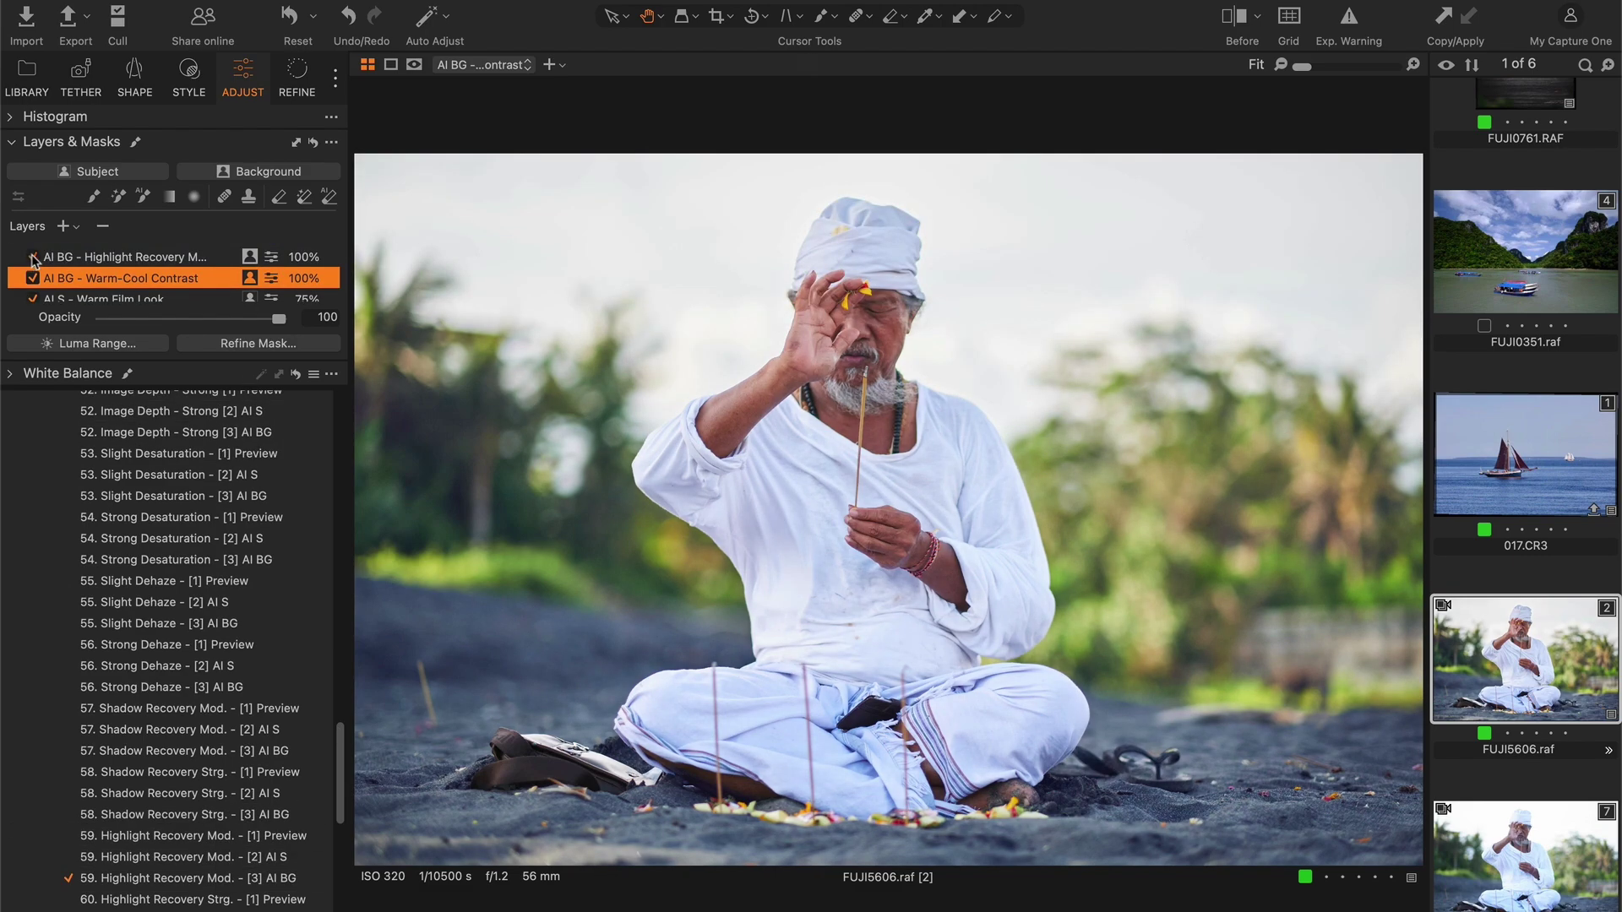
{"action": "left_click", "coordinate": [33, 256]}
{"action": "left_click", "coordinate": [33, 256]}
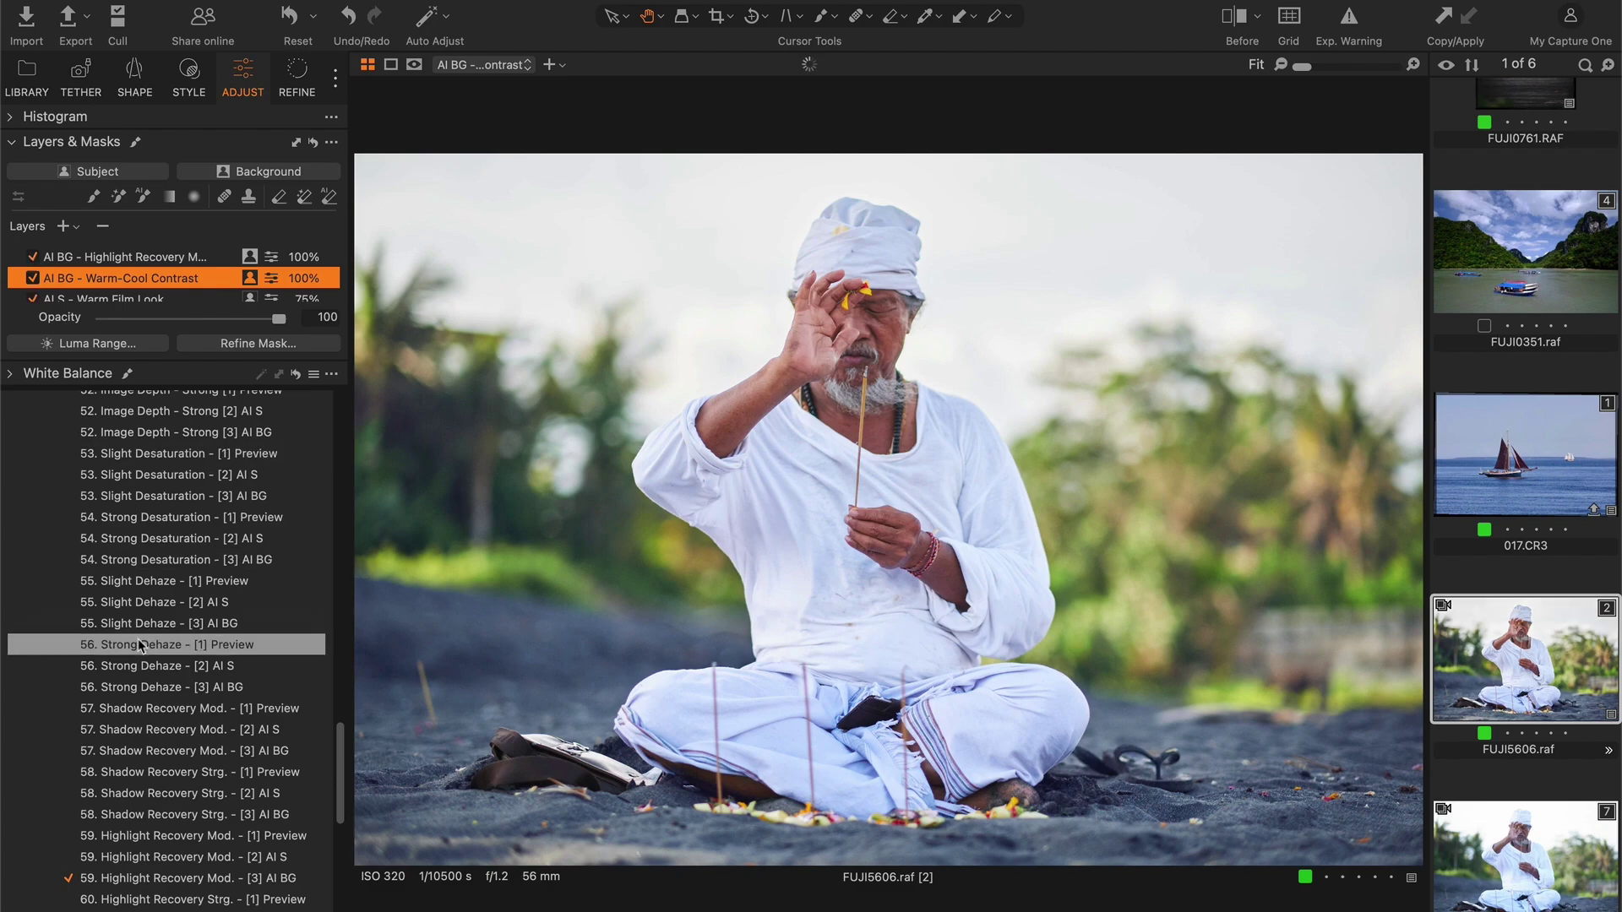
Add the Image Depth - Moderate background layer at 61% opacity and compare it
{"action": "scroll", "coordinate": [139, 646], "scroll_direction": "up", "scroll_amount": 4}
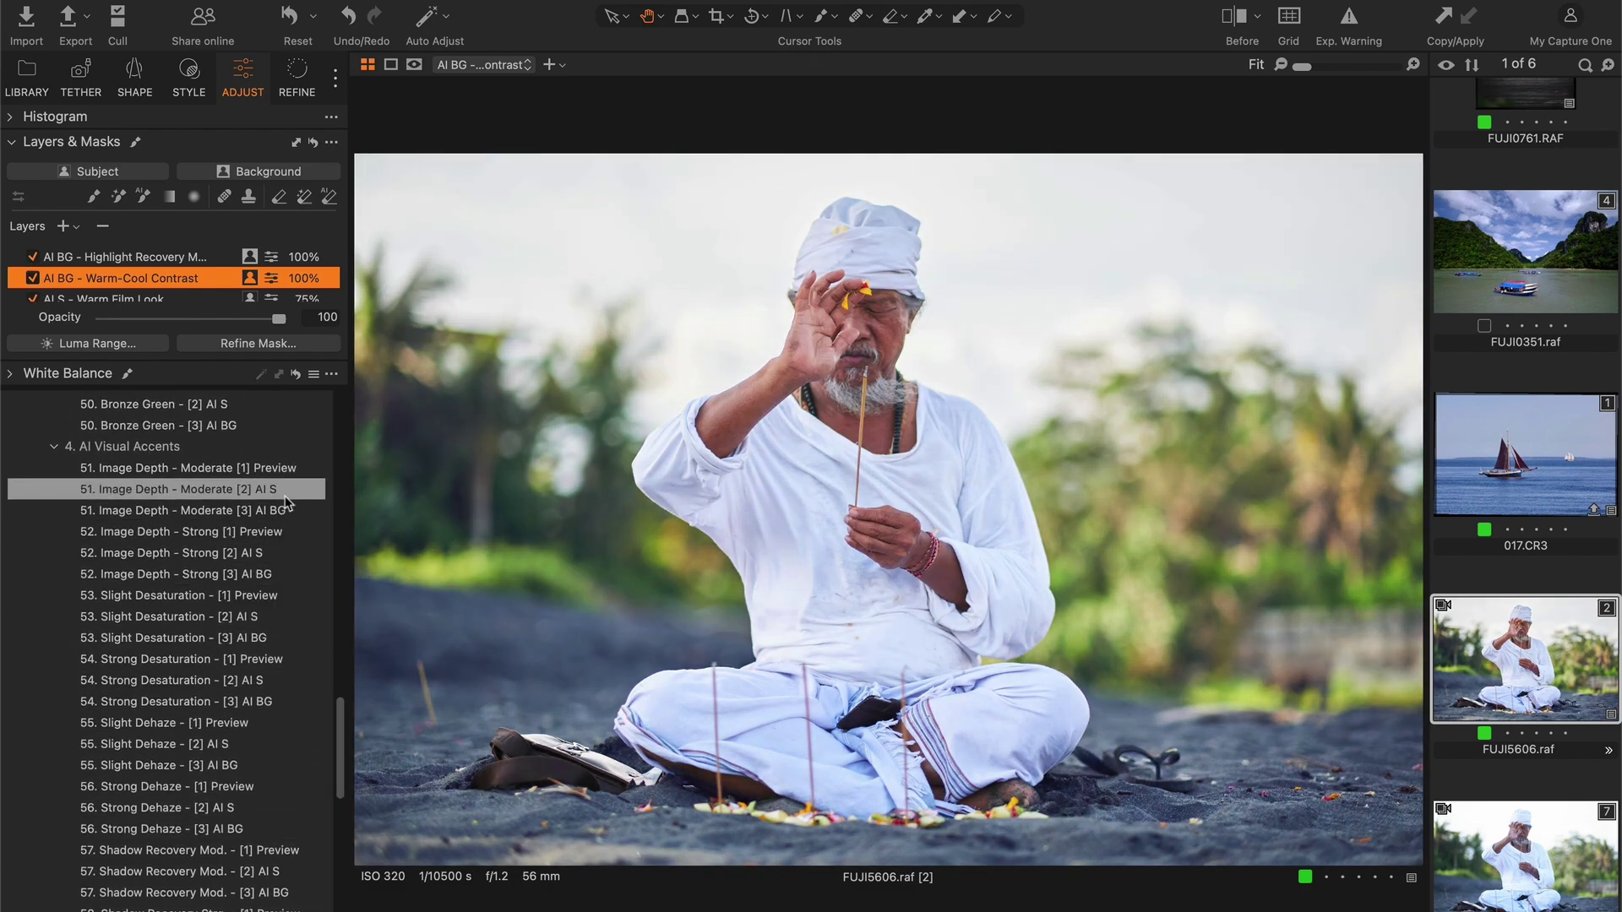
{"action": "left_click", "coordinate": [294, 511]}
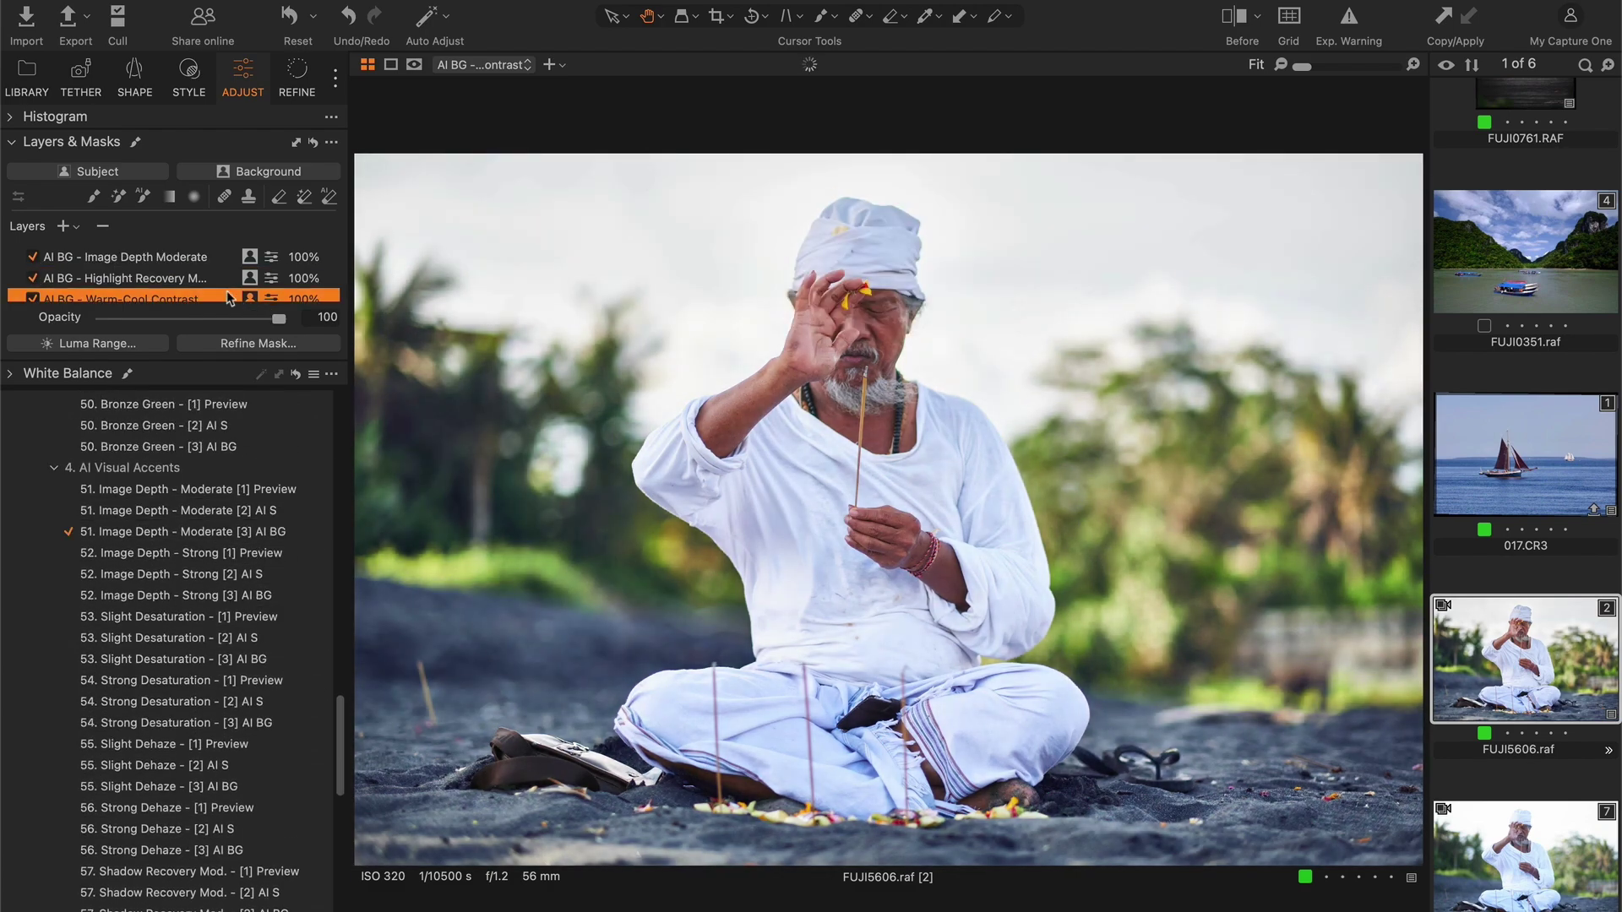
{"action": "left_click_drag", "start_coordinate": [280, 320], "coordinate": [211, 321]}
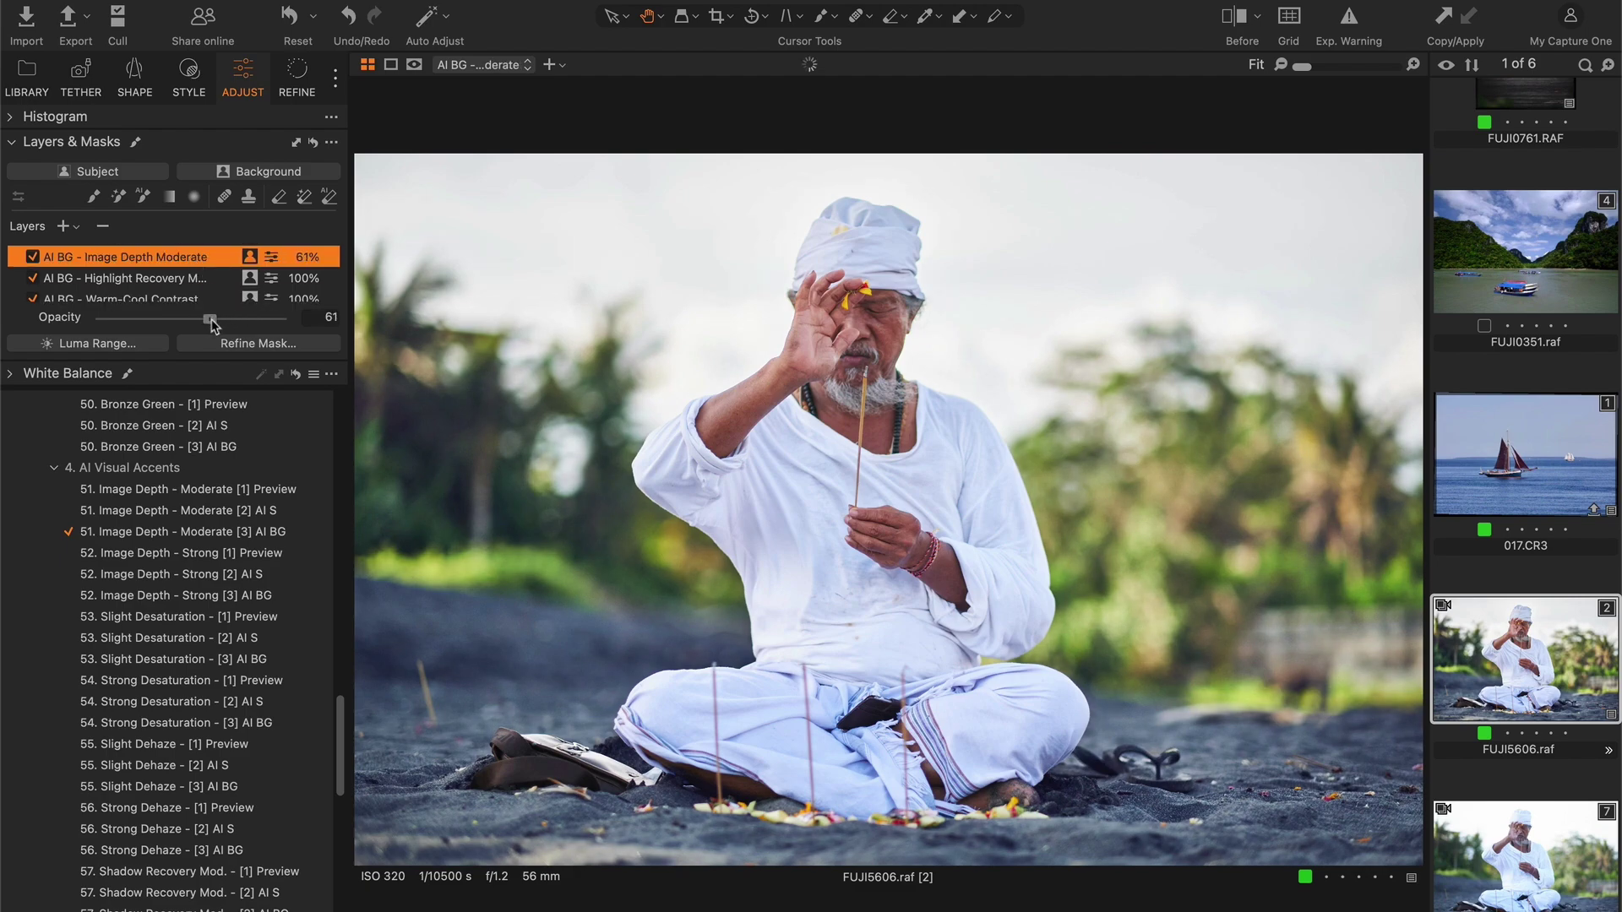
{"action": "left_click", "coordinate": [33, 258]}
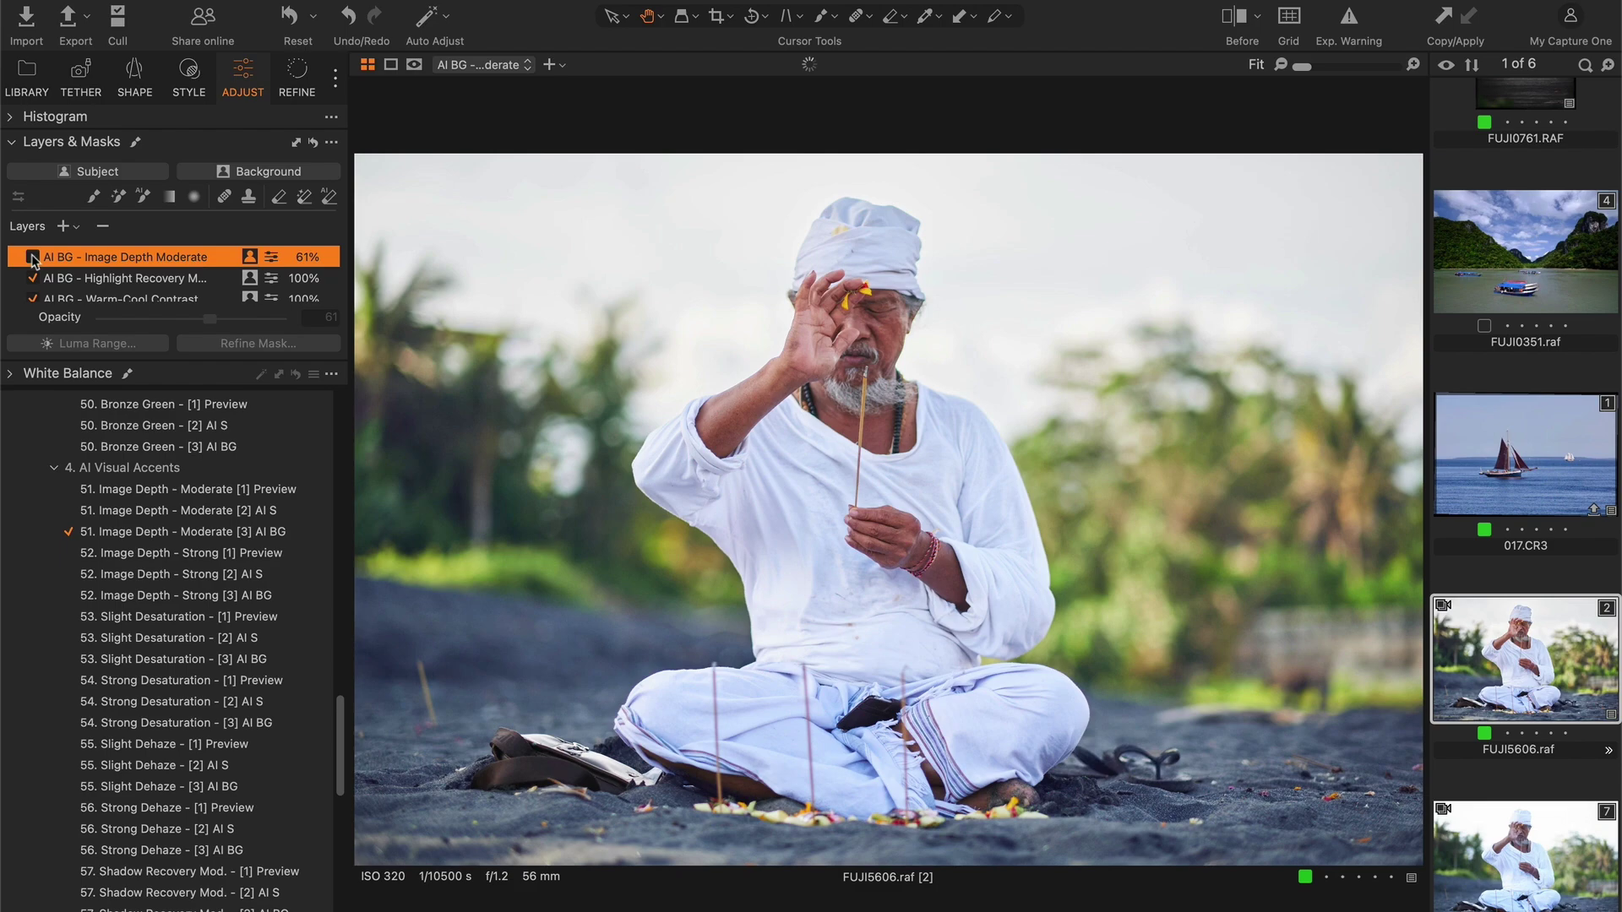
{"action": "left_click", "coordinate": [33, 258]}
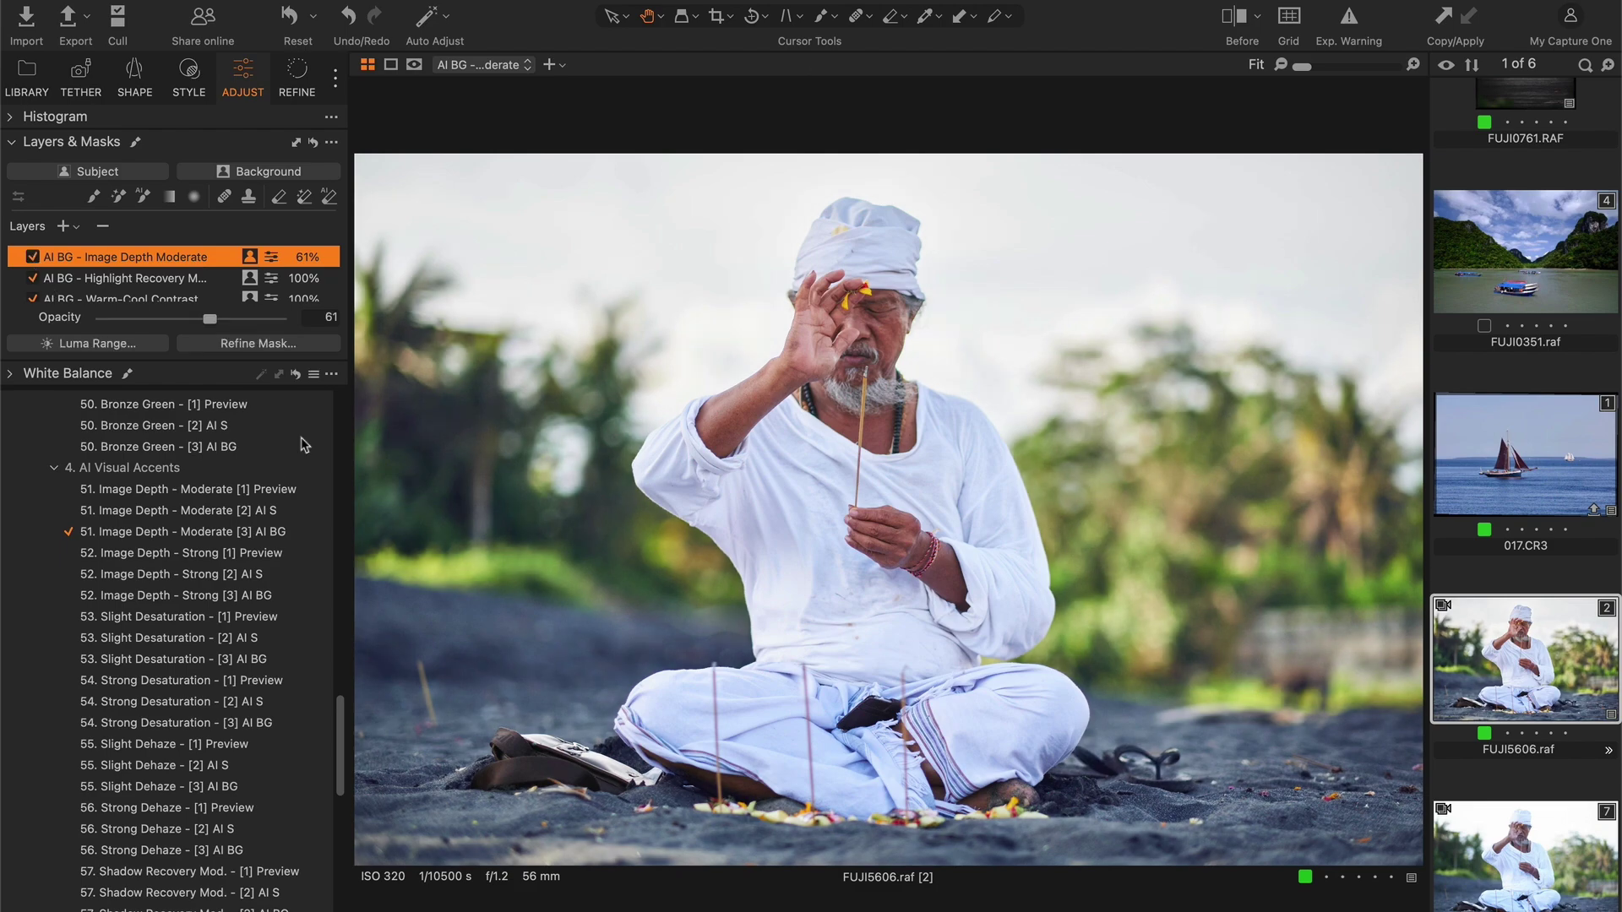
{"action": "left_click", "coordinate": [1501, 834]}
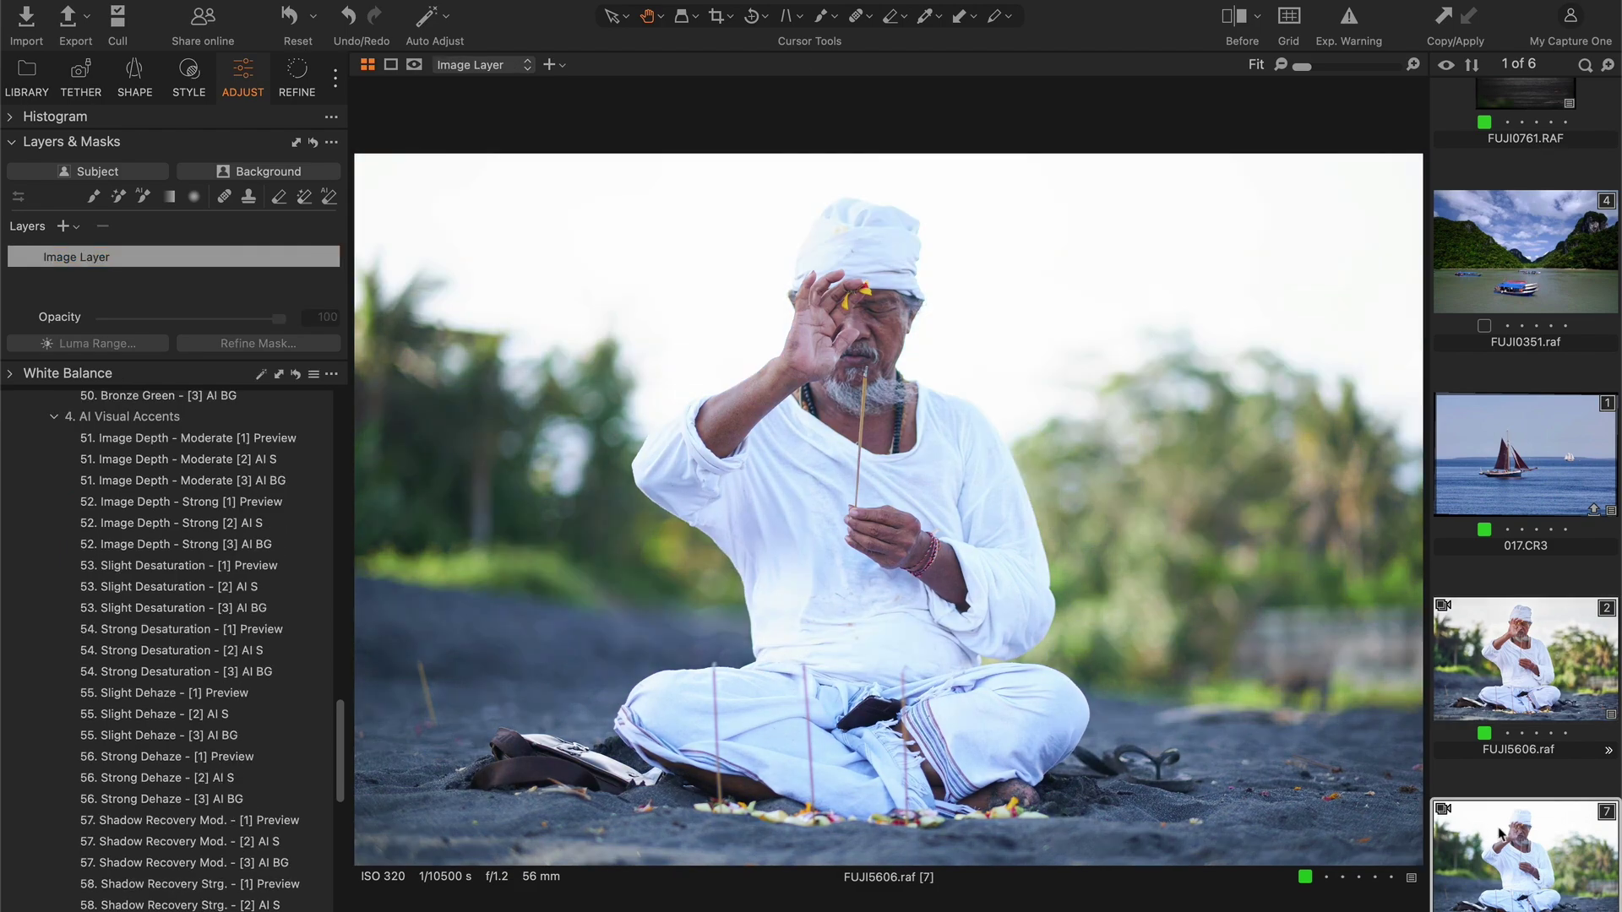
{"action": "left_click", "coordinate": [1573, 676]}
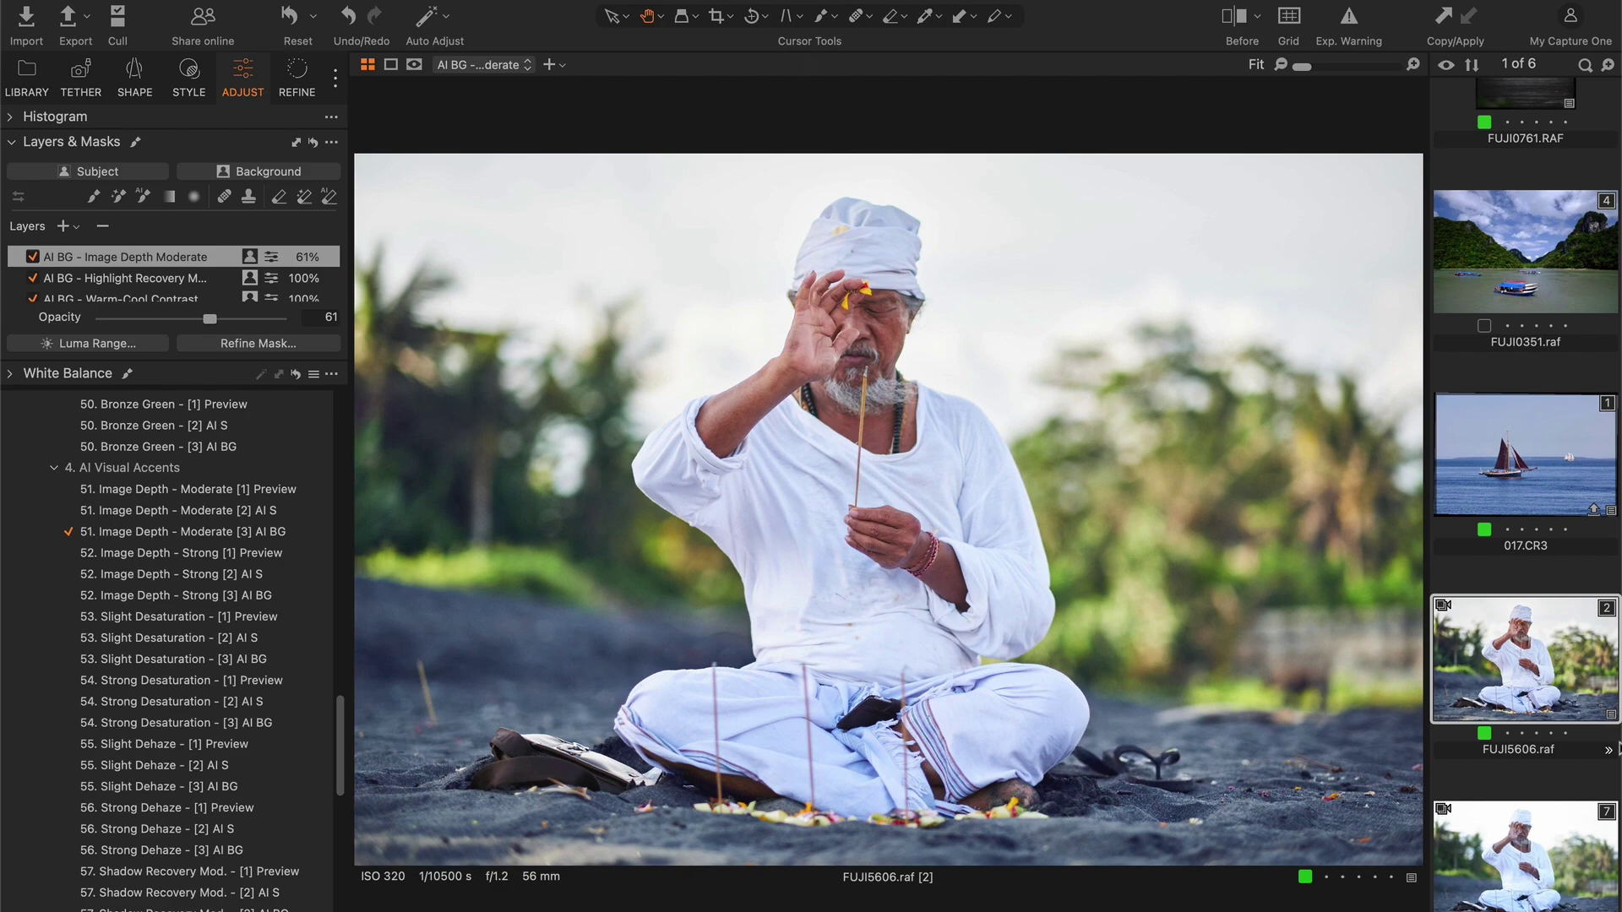
{"action": "left_click", "coordinate": [1583, 848]}
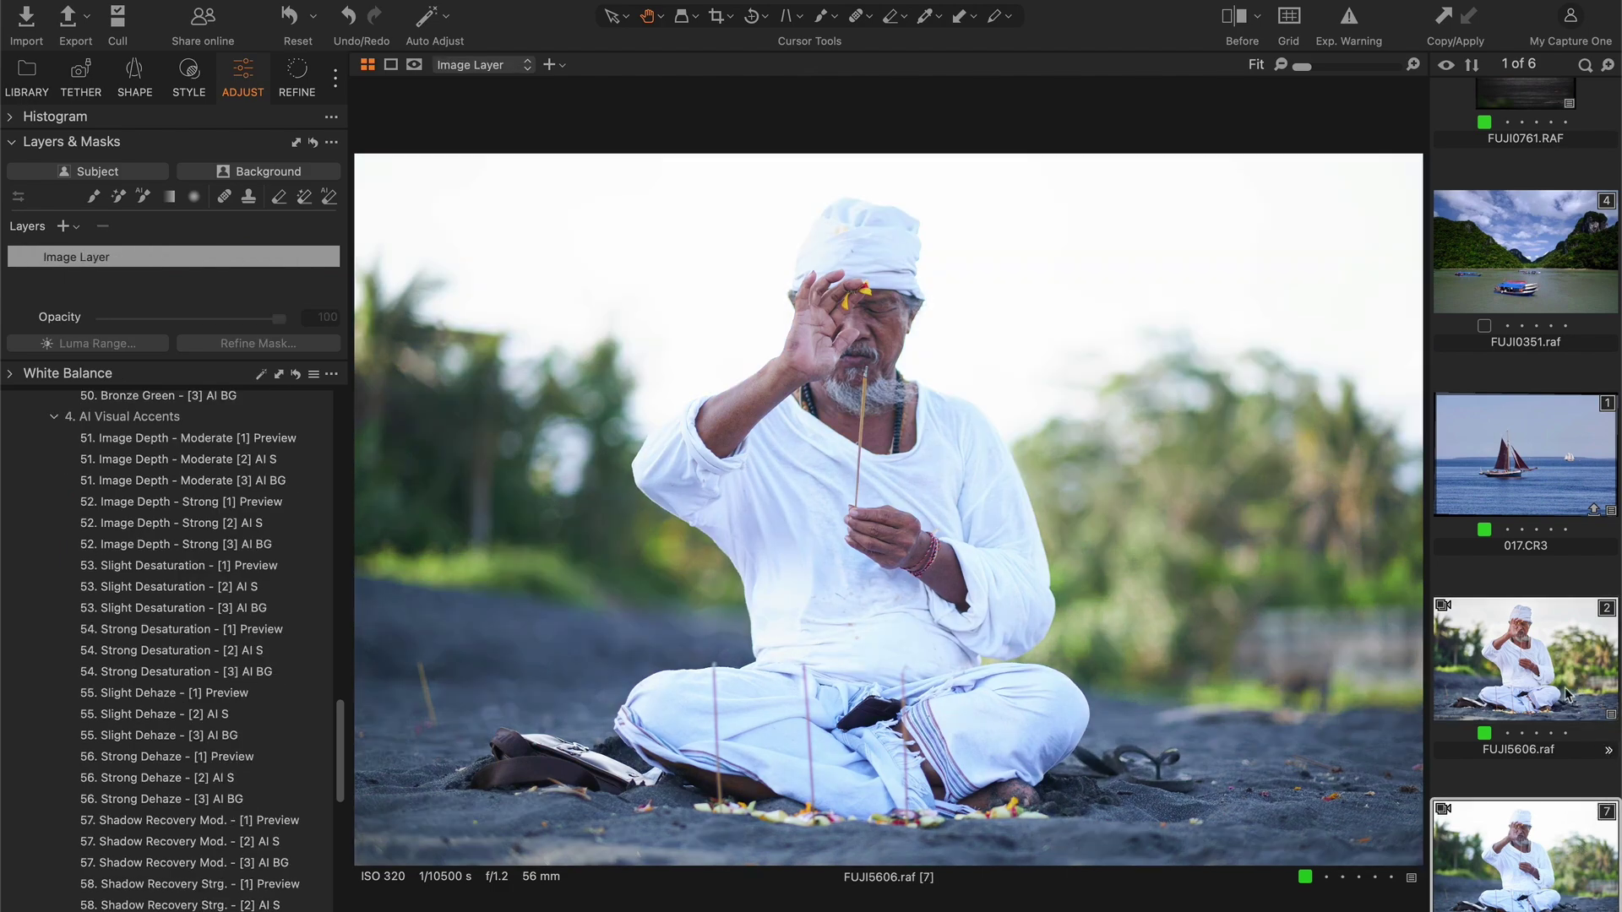
{"action": "left_click", "coordinate": [1567, 695]}
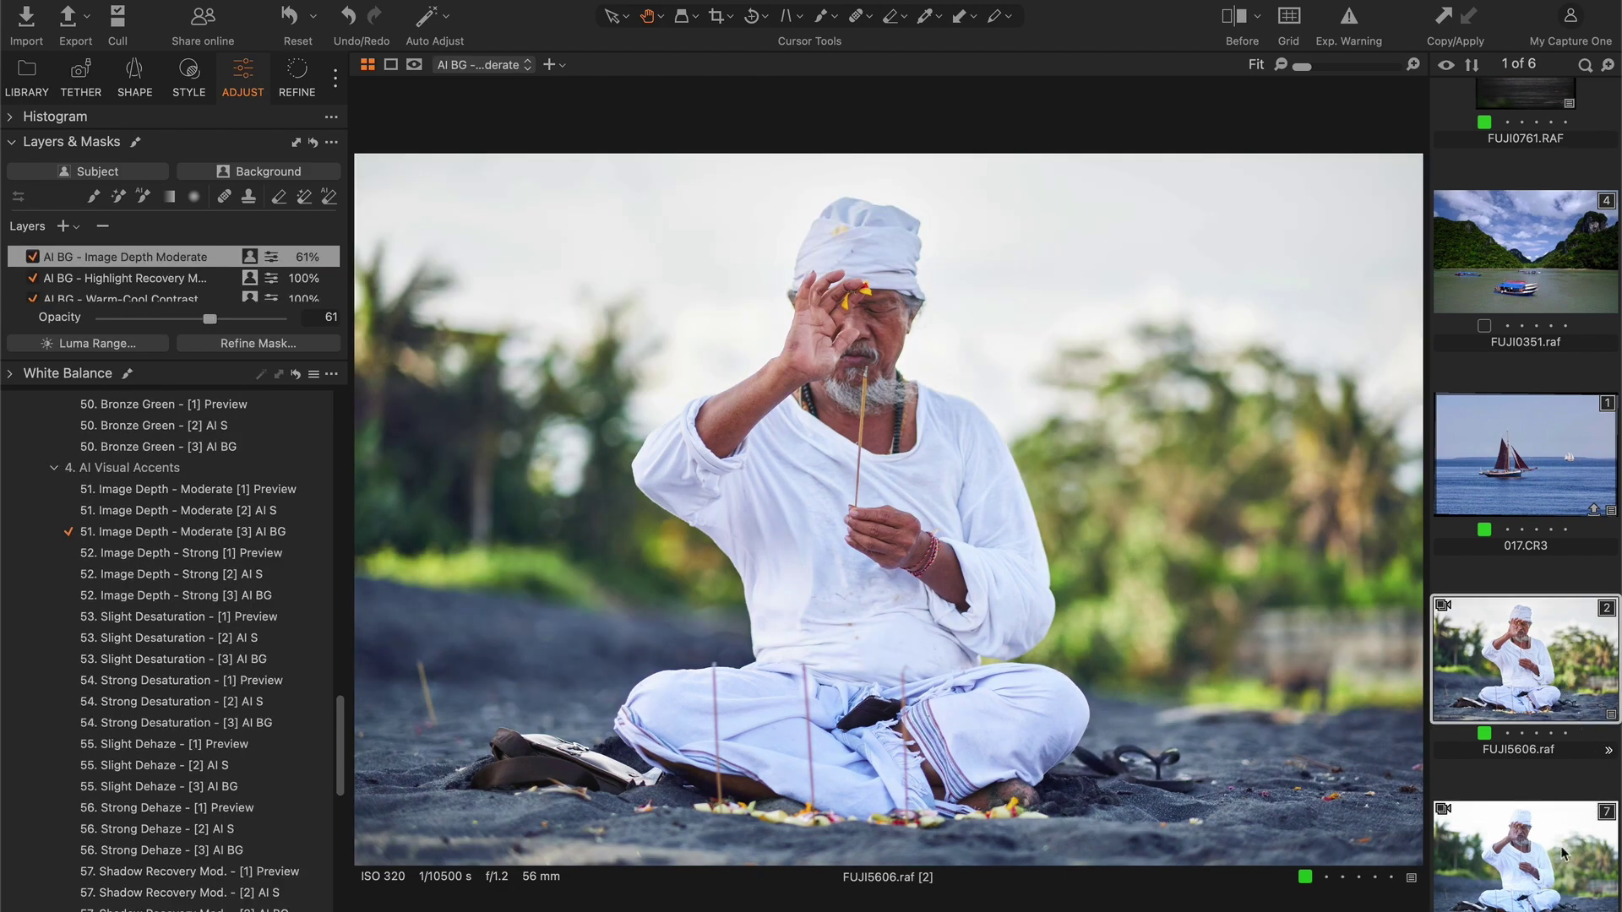
{"action": "left_click", "coordinate": [1564, 853]}
{"action": "left_click", "coordinate": [1567, 693]}
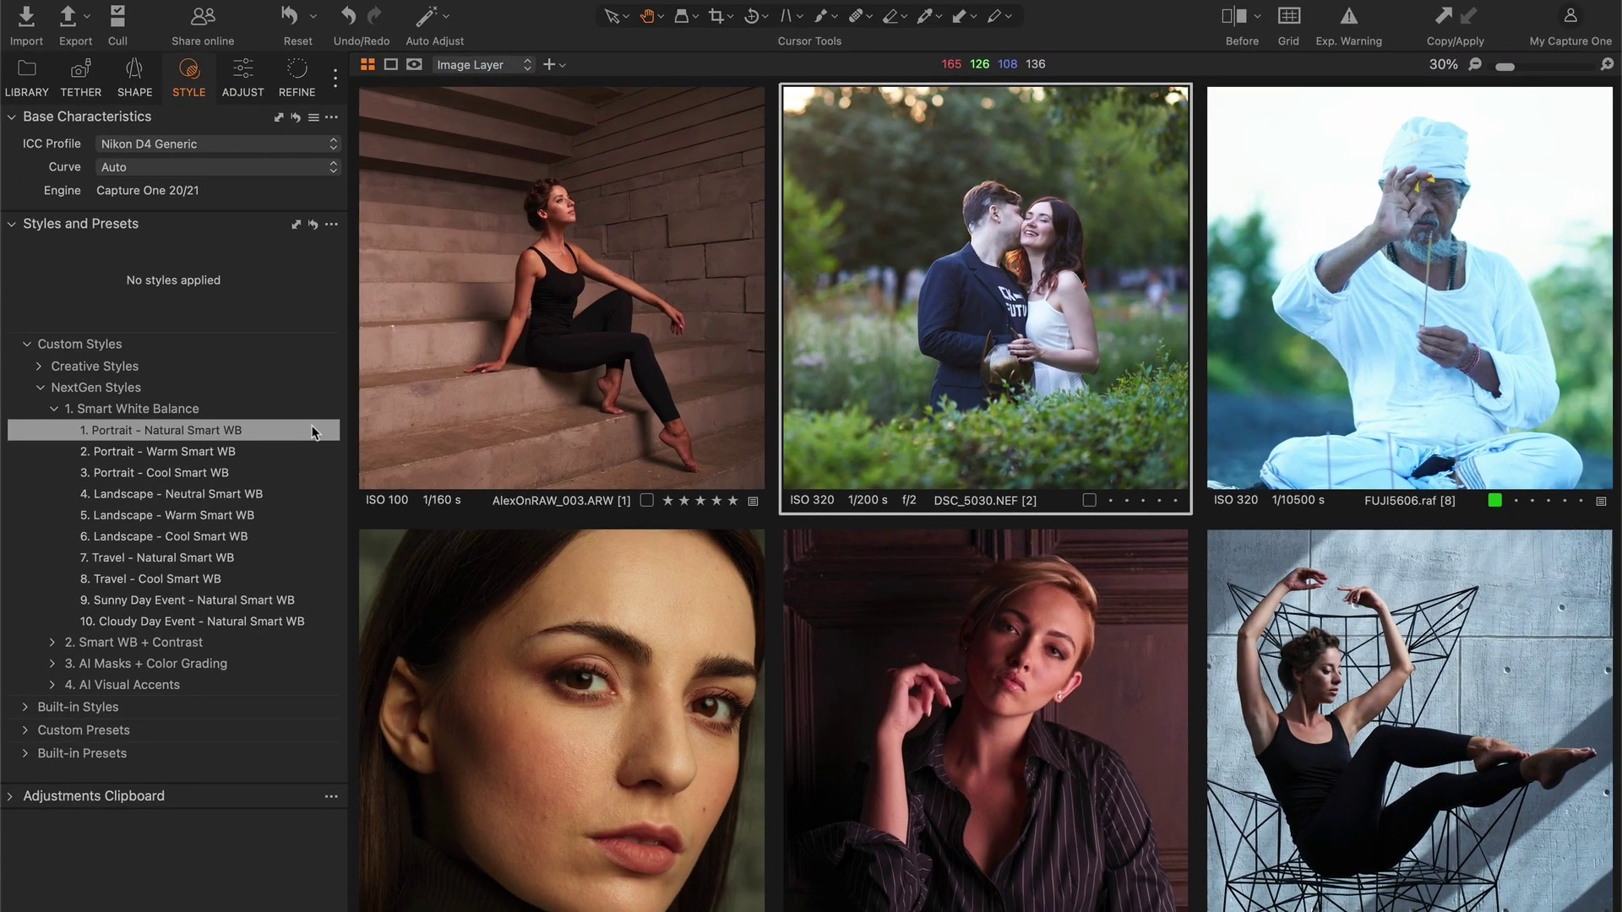
Apply '1. Portrait - Natural Smart WB' to all the selected grid images
{"action": "left_click", "coordinate": [312, 431]}
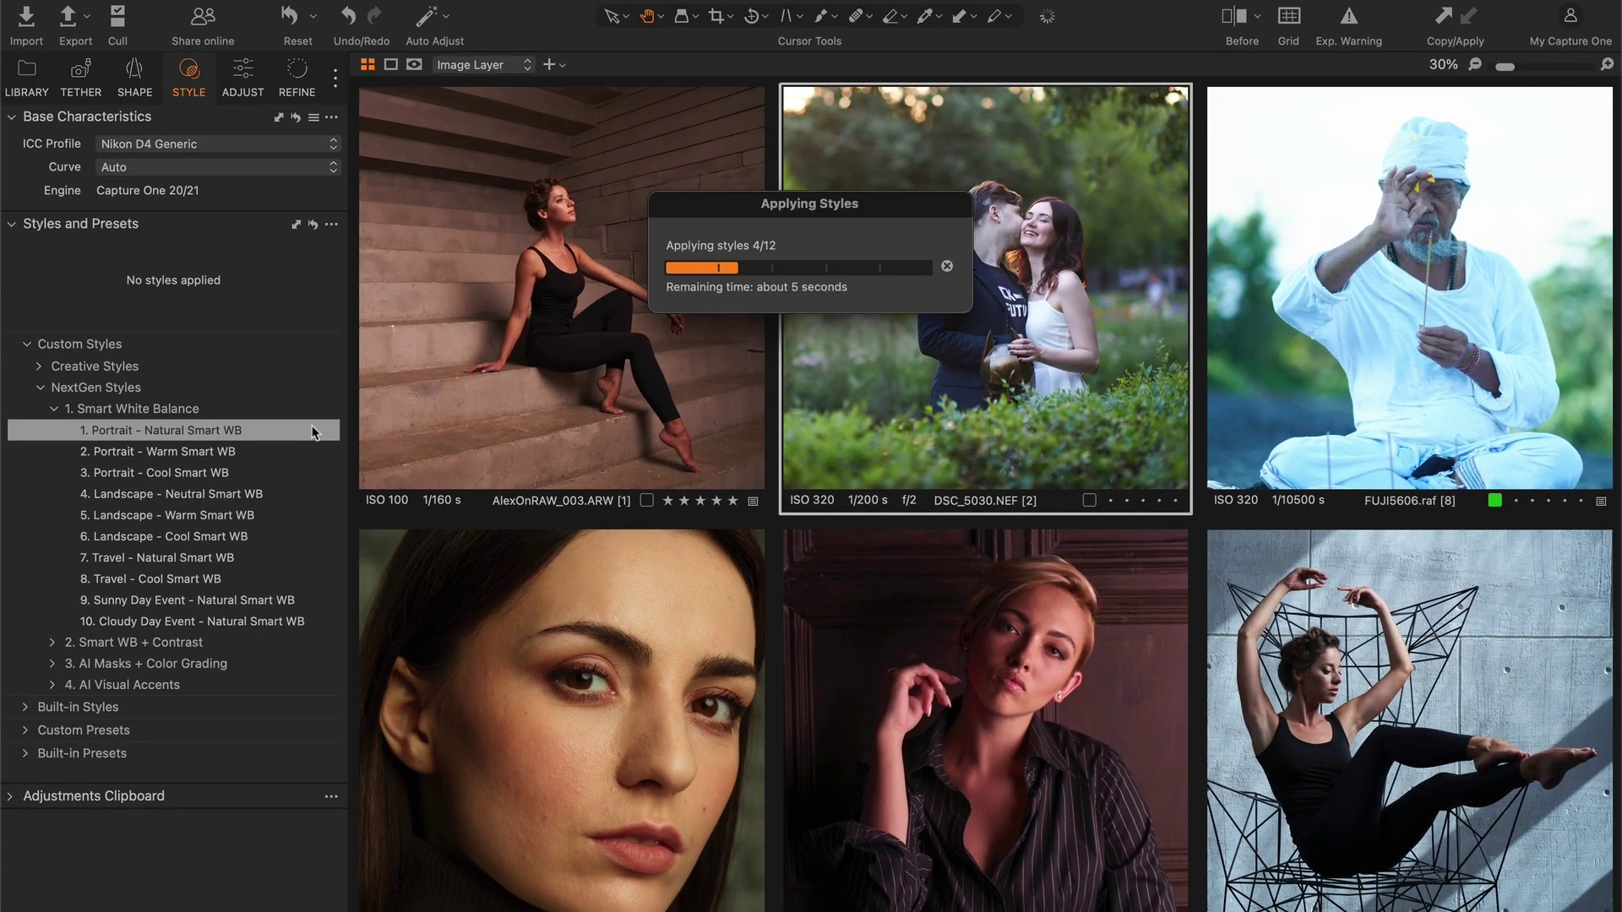